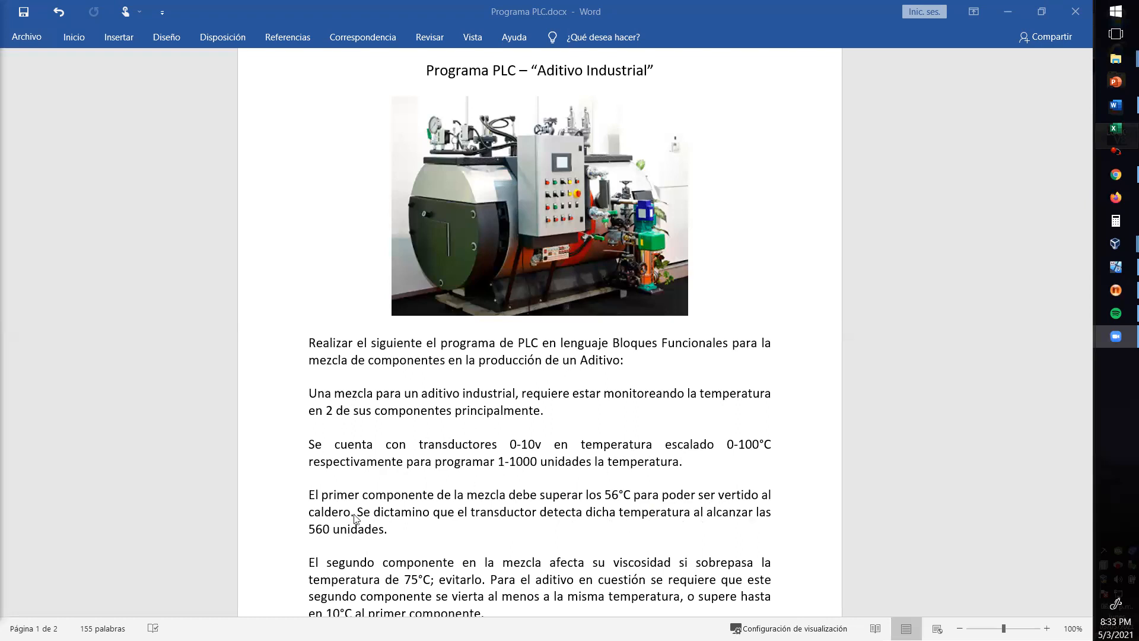
- Read the additive-mixing PLC exercise down to the valve conditions, and switch to LOGO!Soft Comfort in the Windows 7 virtual machine
scroll(353, 519, "down", 1)
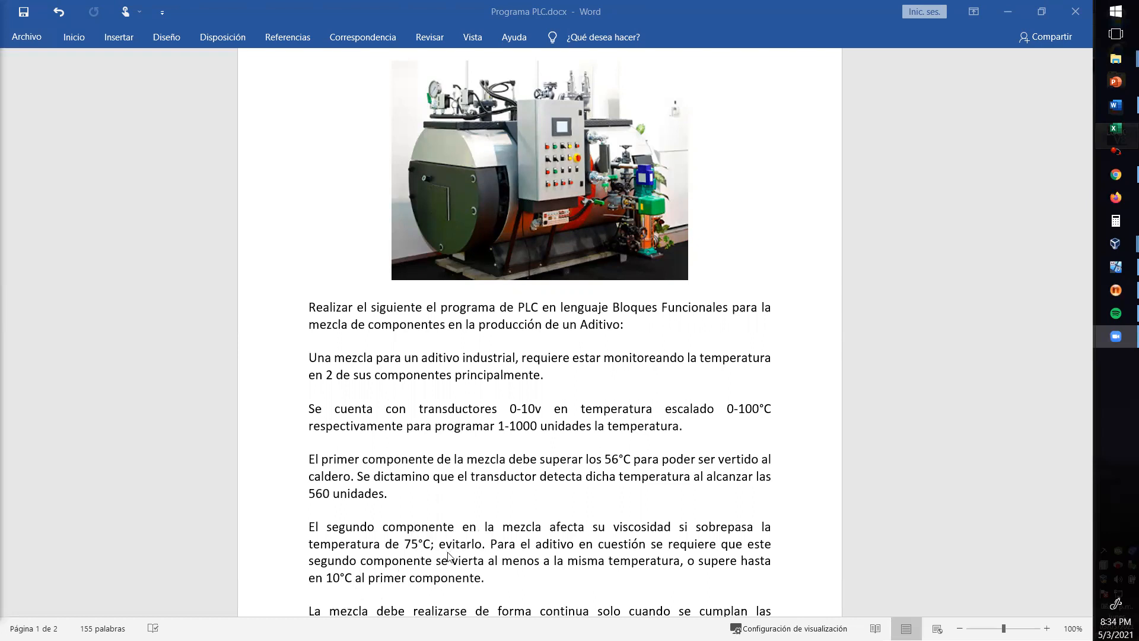
scroll(421, 430, "down", 2)
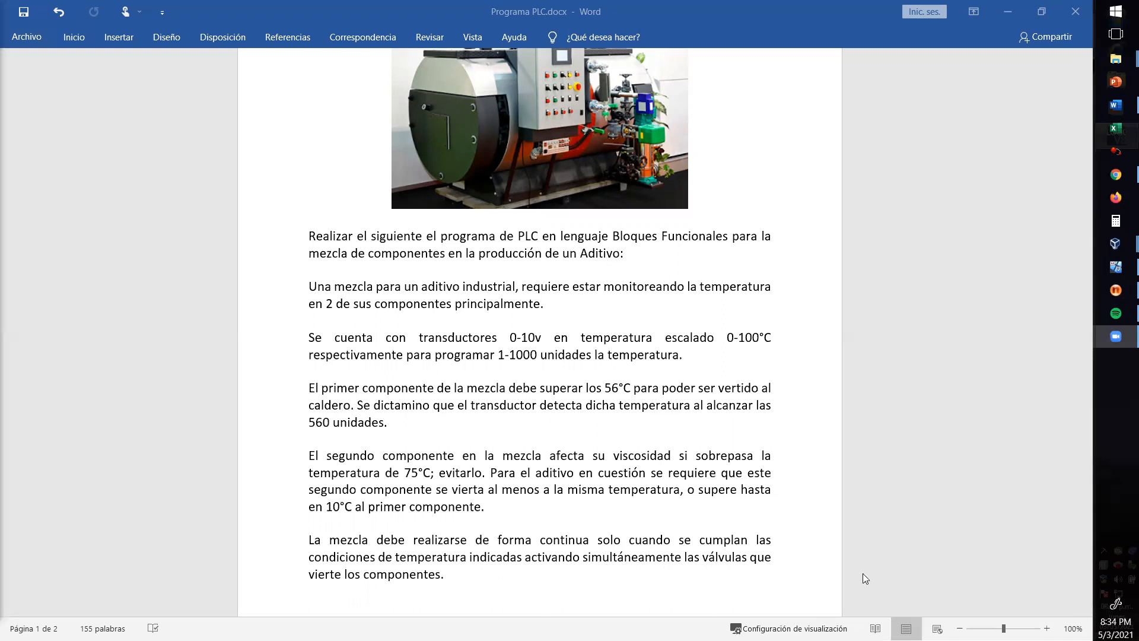
left_click(1114, 272)
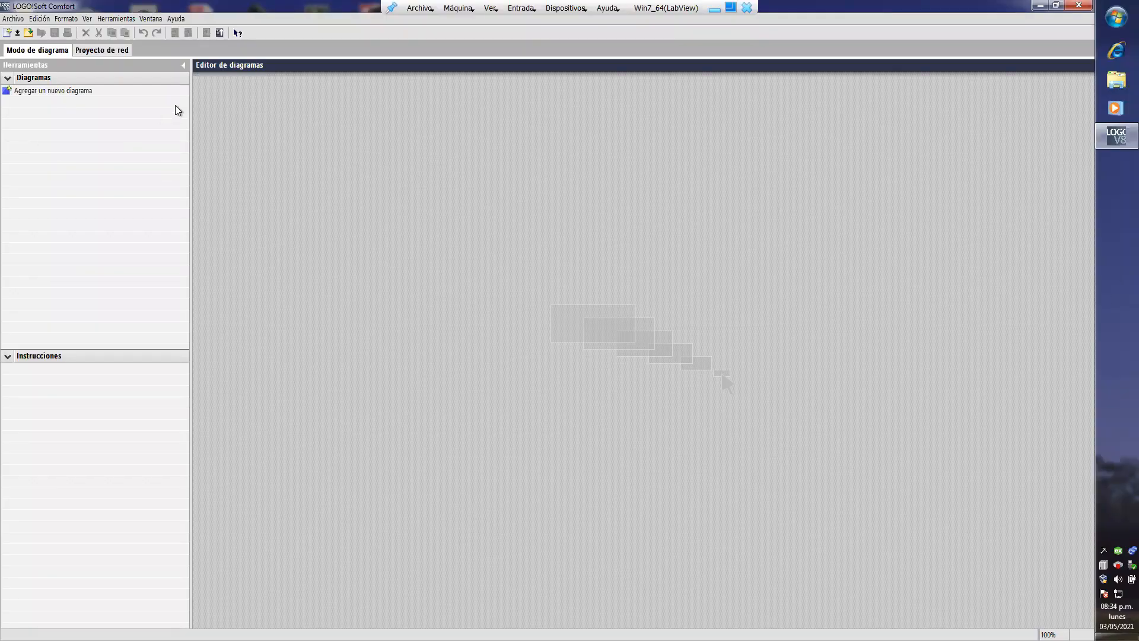
- Check the version information of LOGO!Soft Comfort and dismiss it
left_click(178, 19)
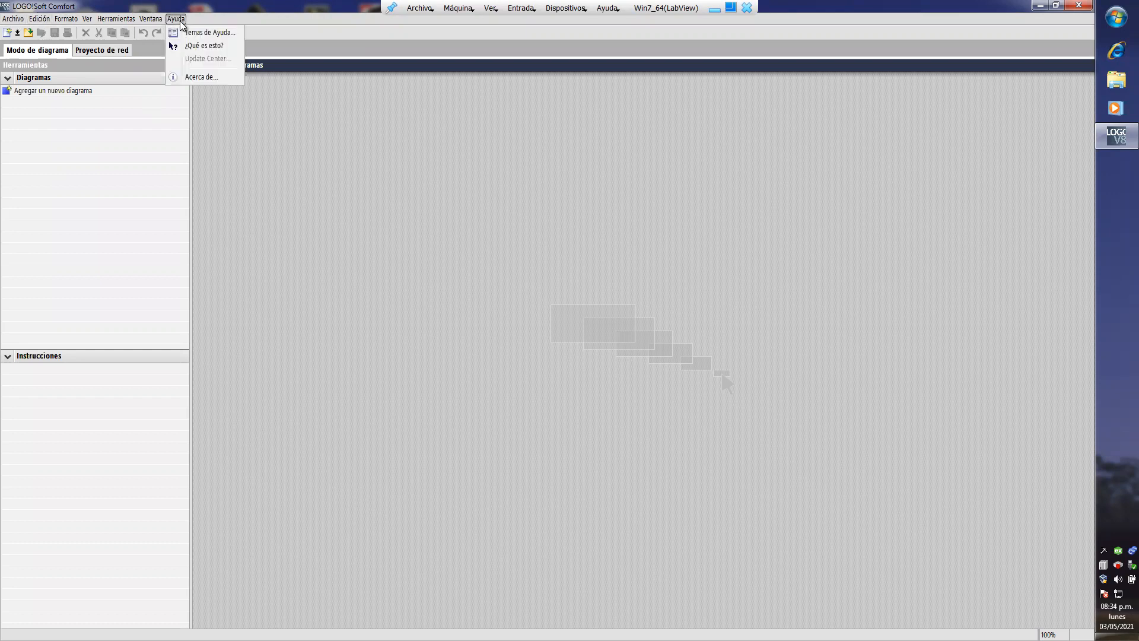
left_click(209, 78)
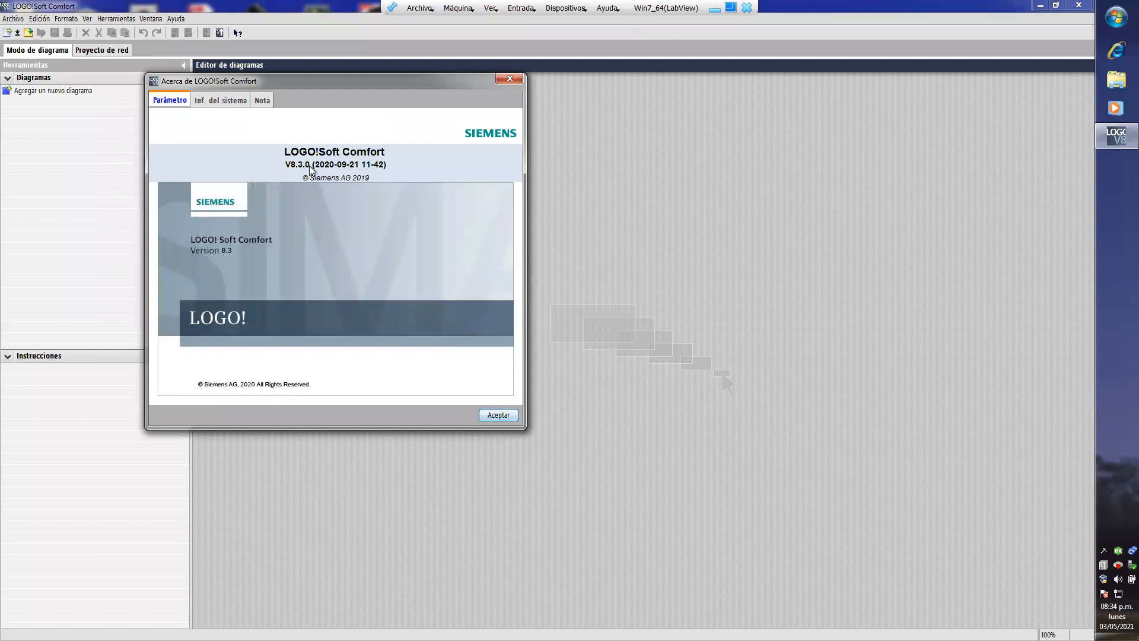
left_click(498, 415)
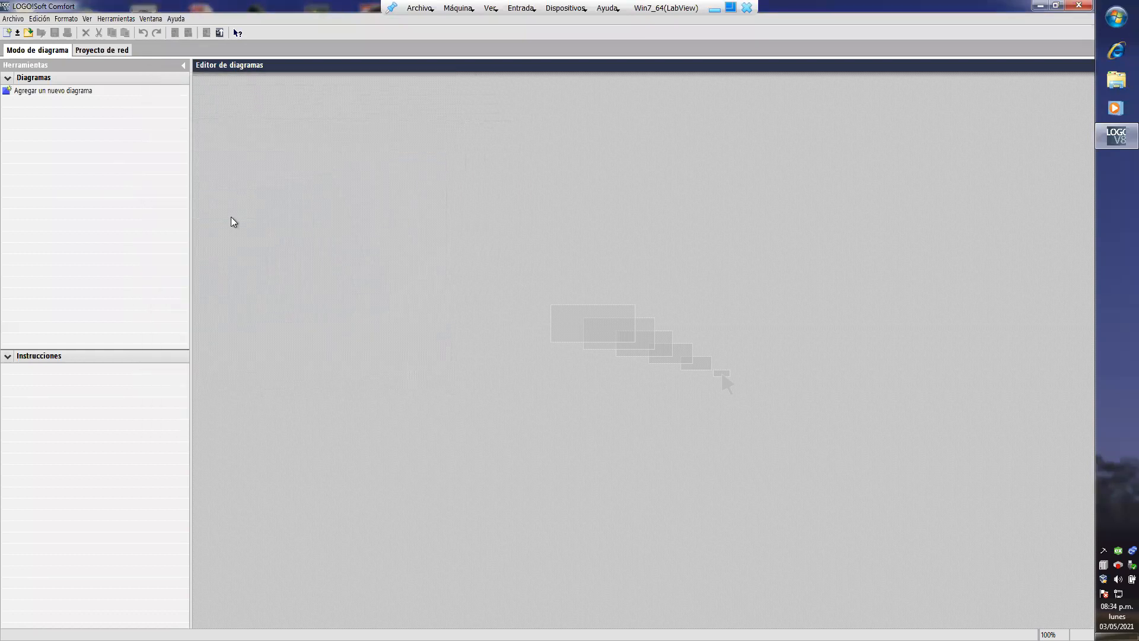
- Create a new function block diagram (FUP)
left_click(13, 19)
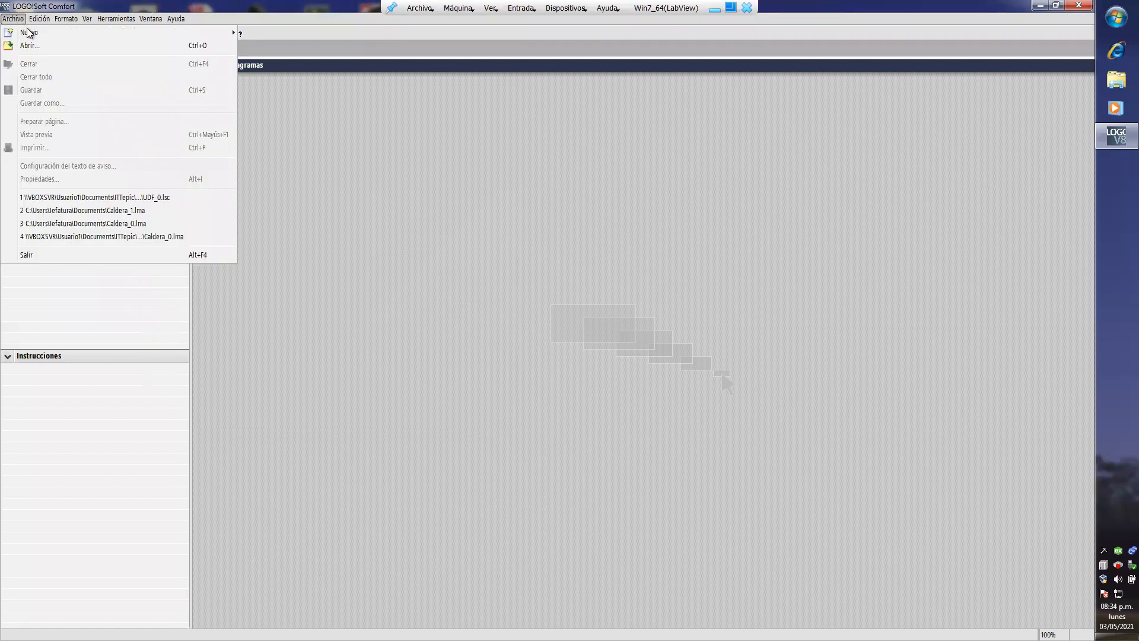
mouse_move(220, 33)
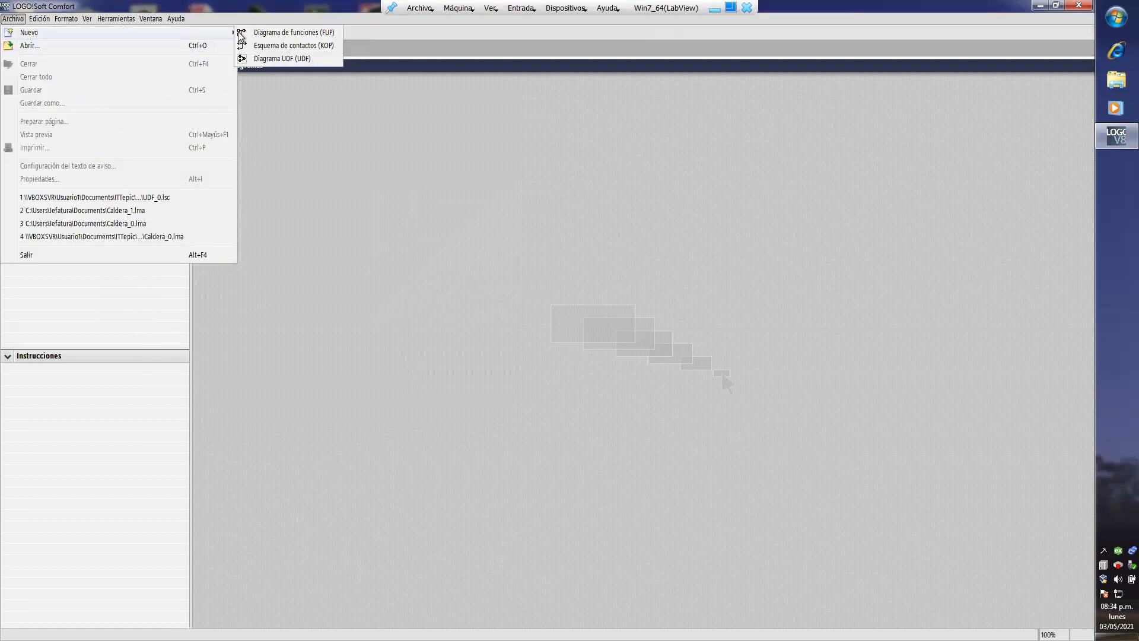
left_click(268, 33)
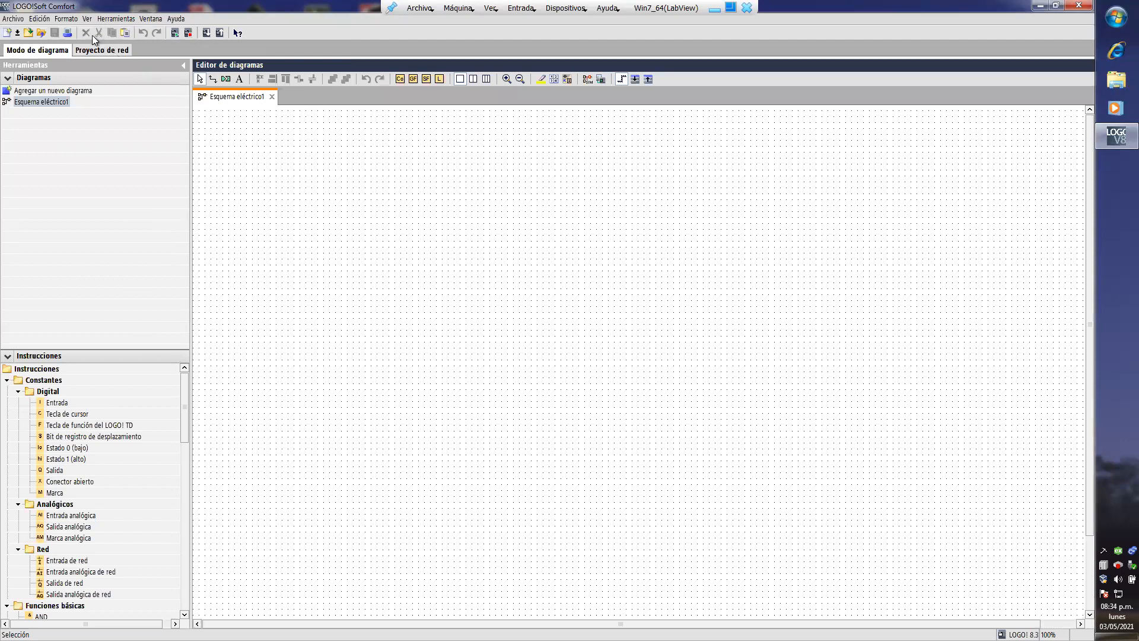
- Hide the grid in the diagram editor
left_click(69, 20)
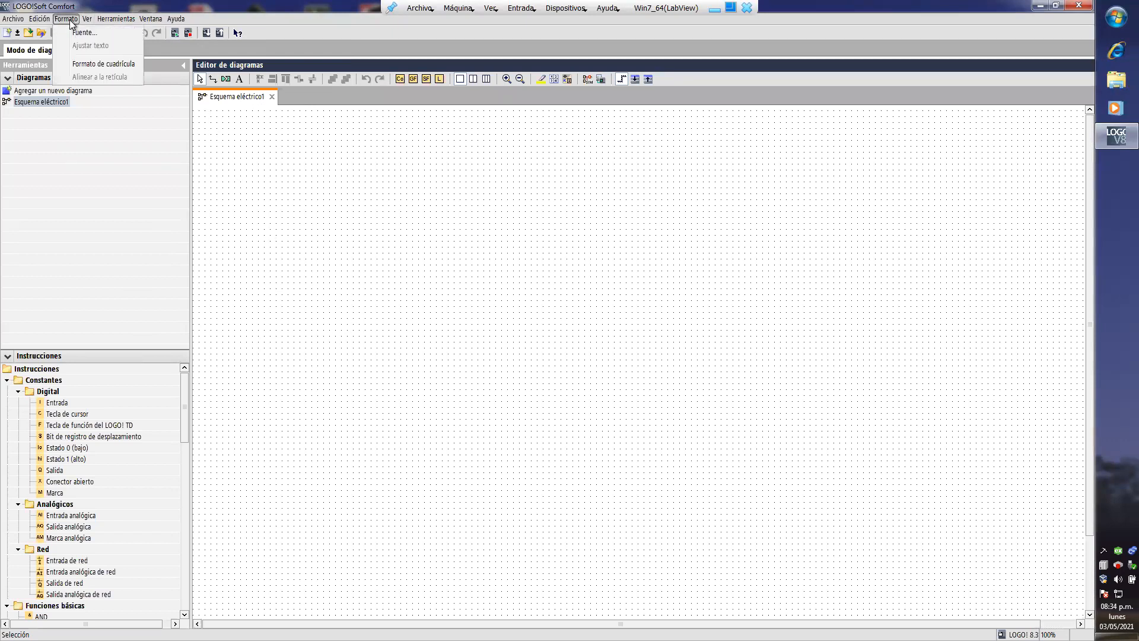
left_click(89, 64)
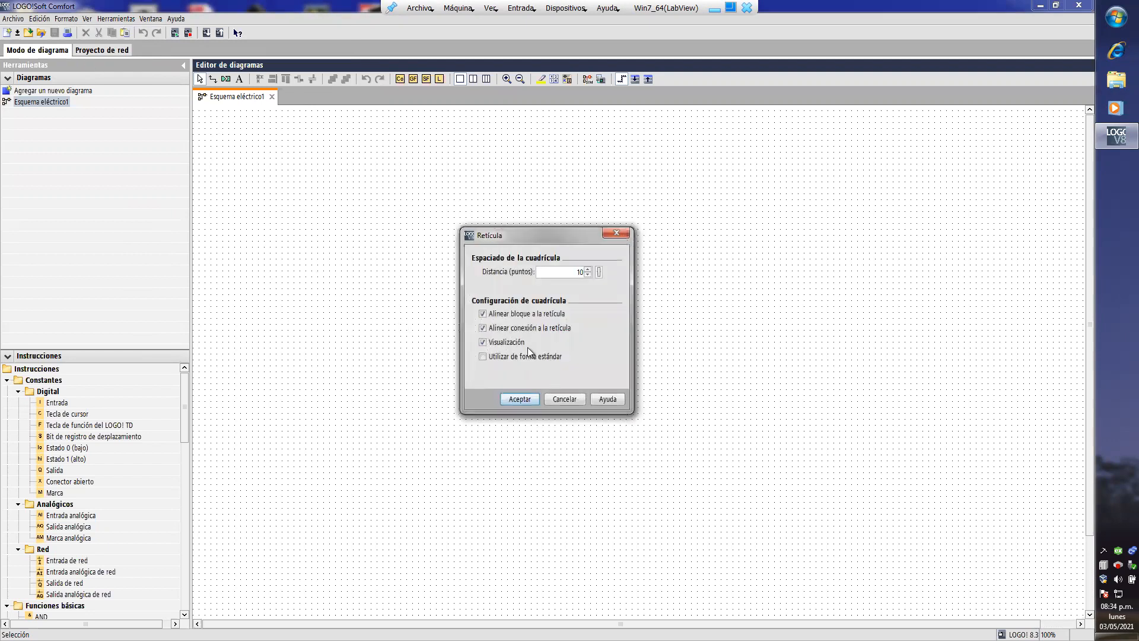
left_click(512, 342)
left_click(525, 398)
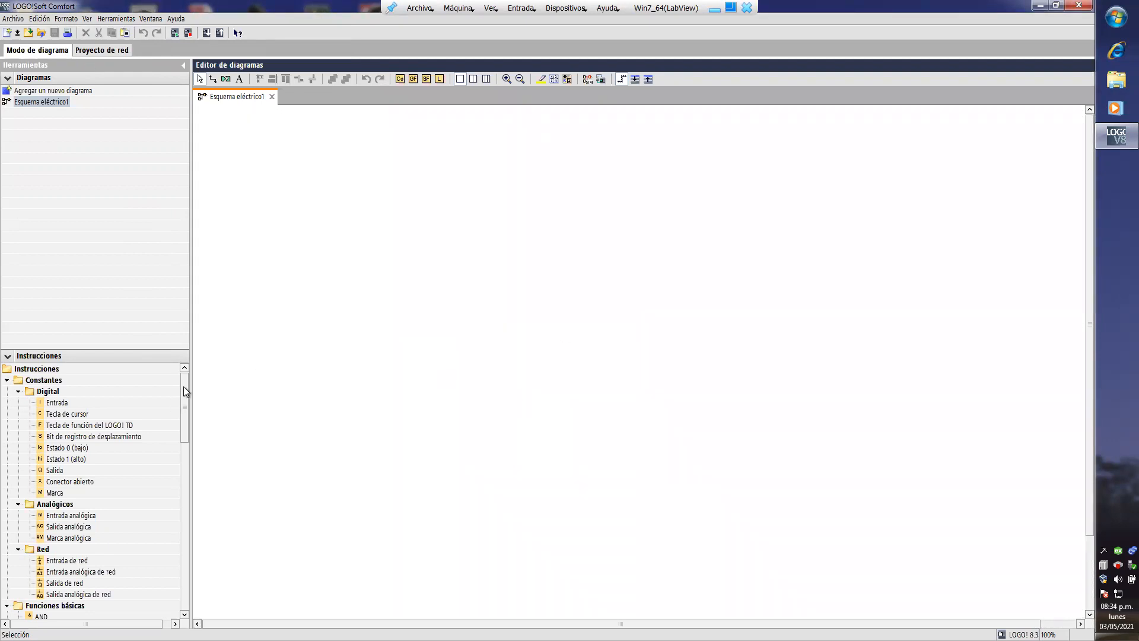
- Place two analog inputs, AI1 and AI2, and space them well apart, AI1 above AI2, on the left side of the diagram
scroll(112, 432, "down", 3)
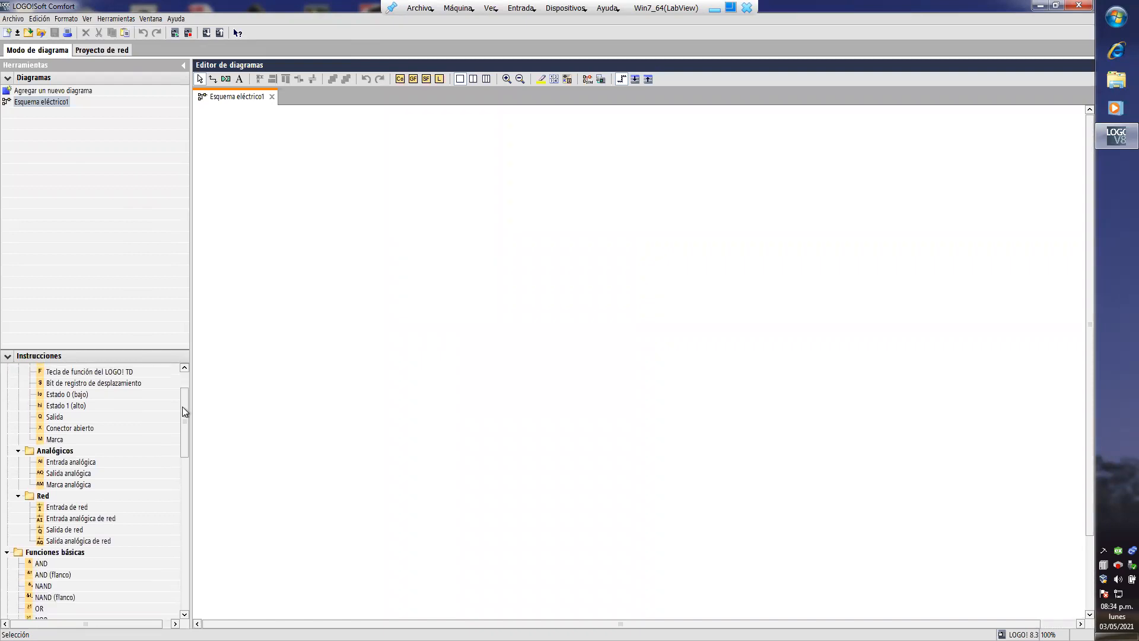
left_click(75, 433)
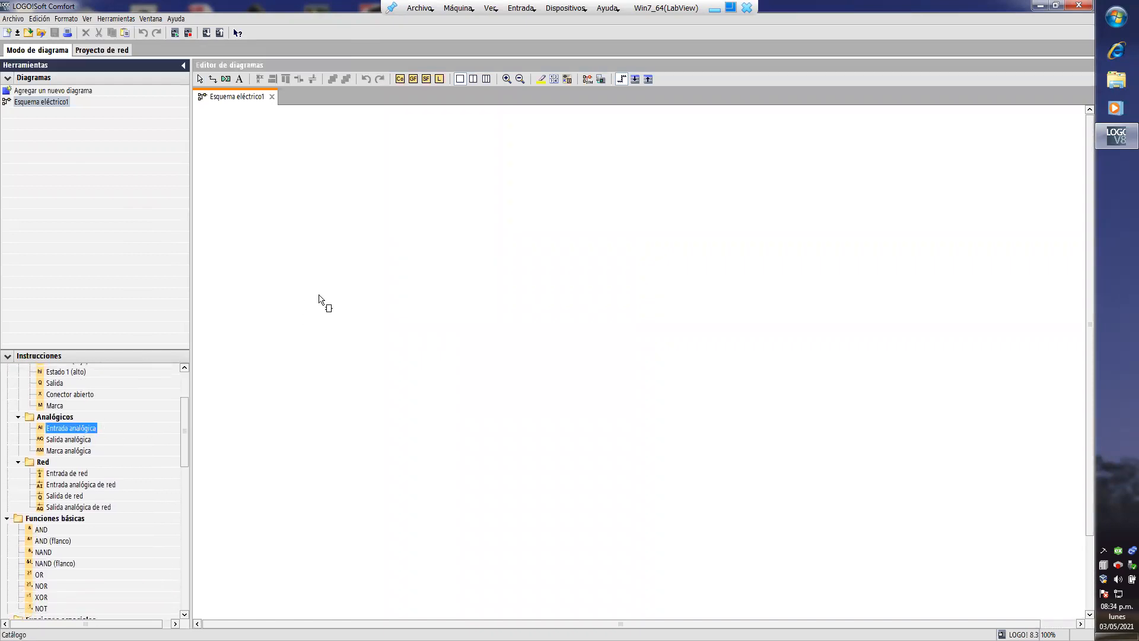
left_click(365, 216)
left_click(360, 270)
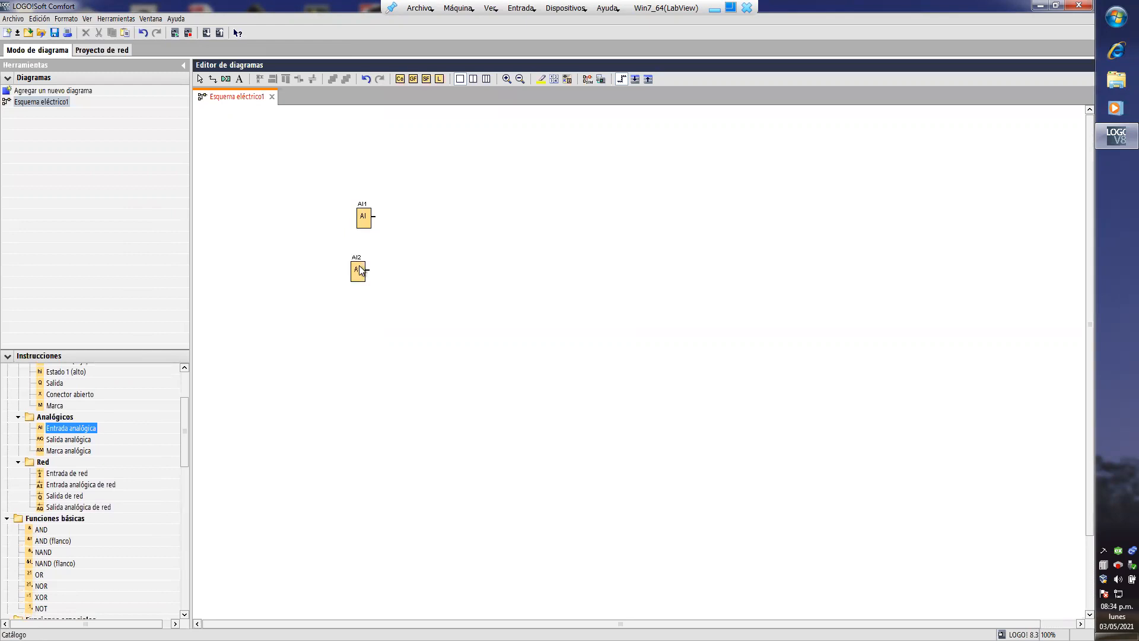
left_click(507, 82)
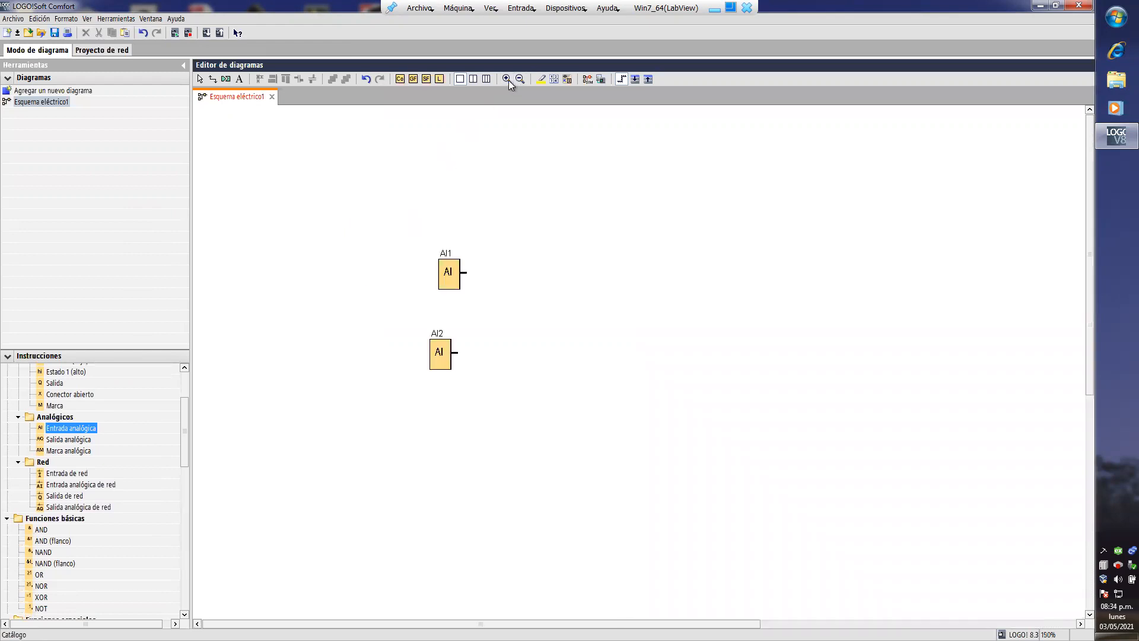
left_click(508, 82)
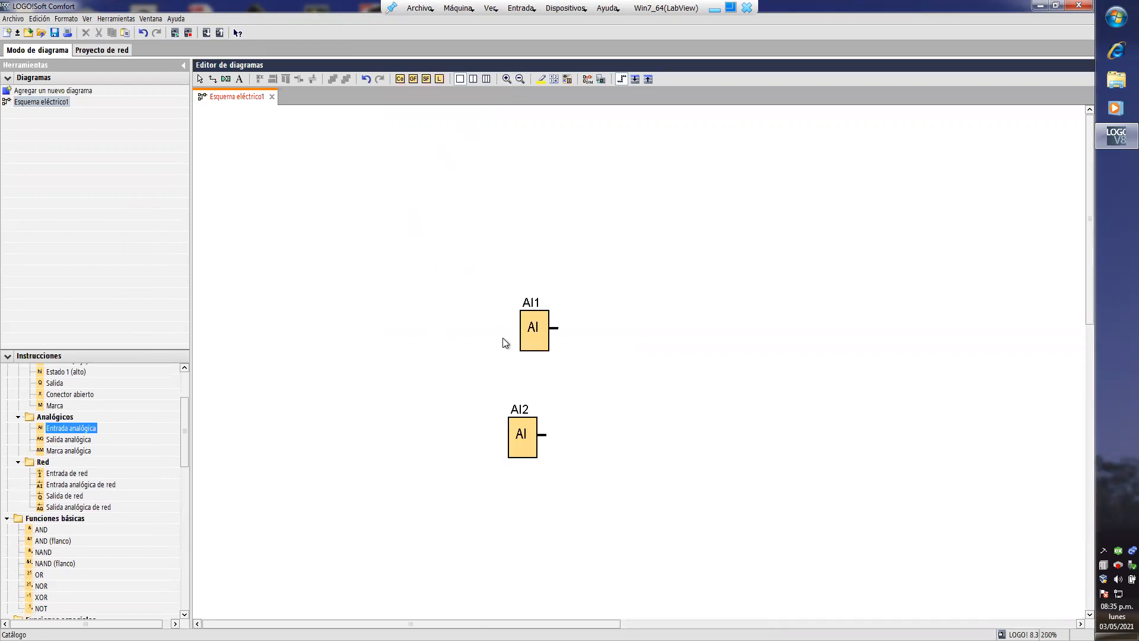
left_click_drag(525, 335, 332, 177)
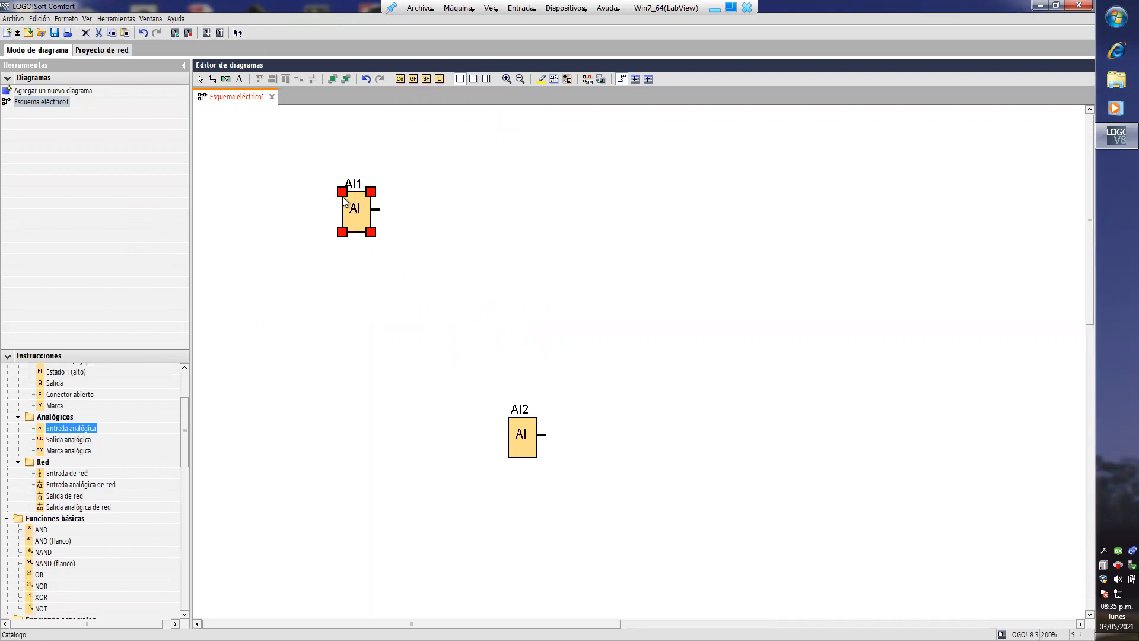
left_click_drag(530, 449, 347, 418)
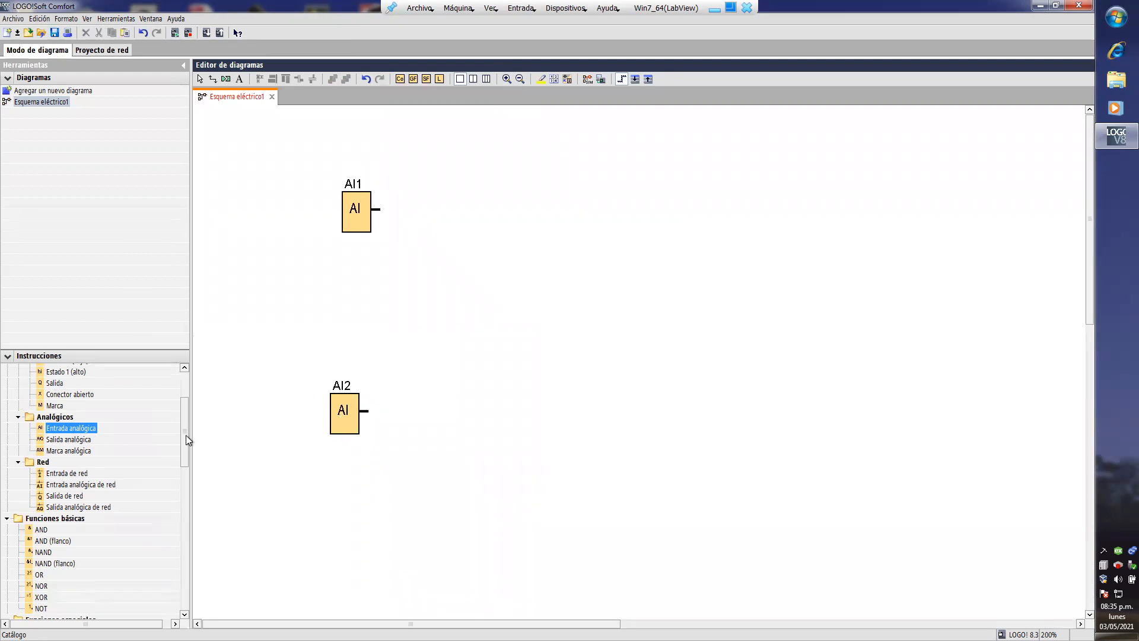
- Add an analog comparator to the right of AI2 and an analog threshold switch to the right of AI1
left_click_drag(188, 440, 191, 542)
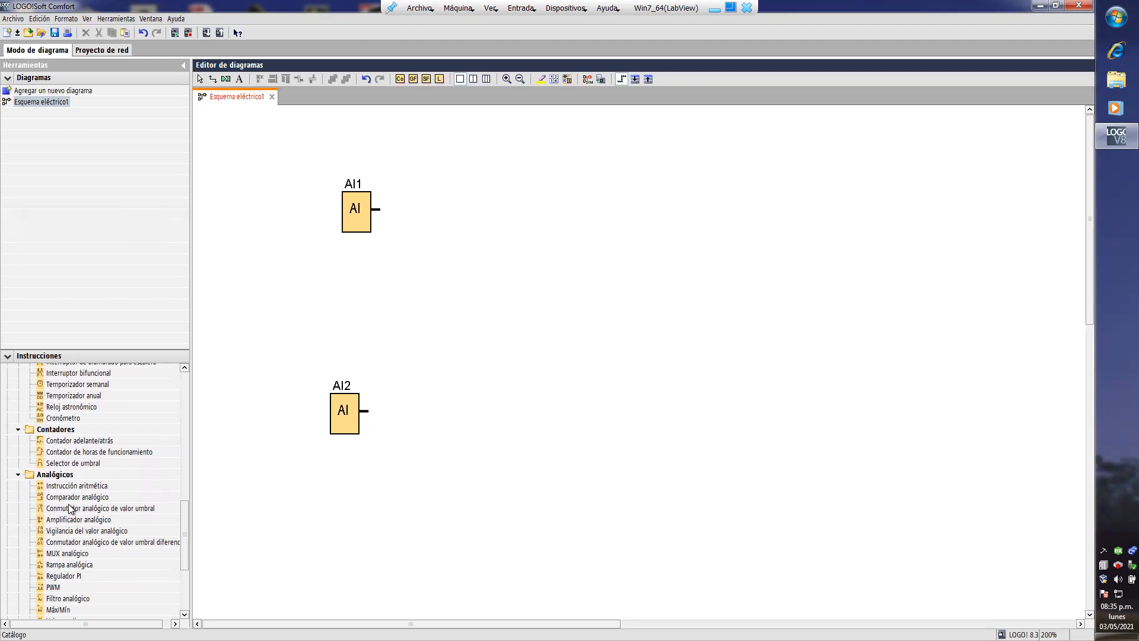
left_click_drag(76, 501, 451, 268)
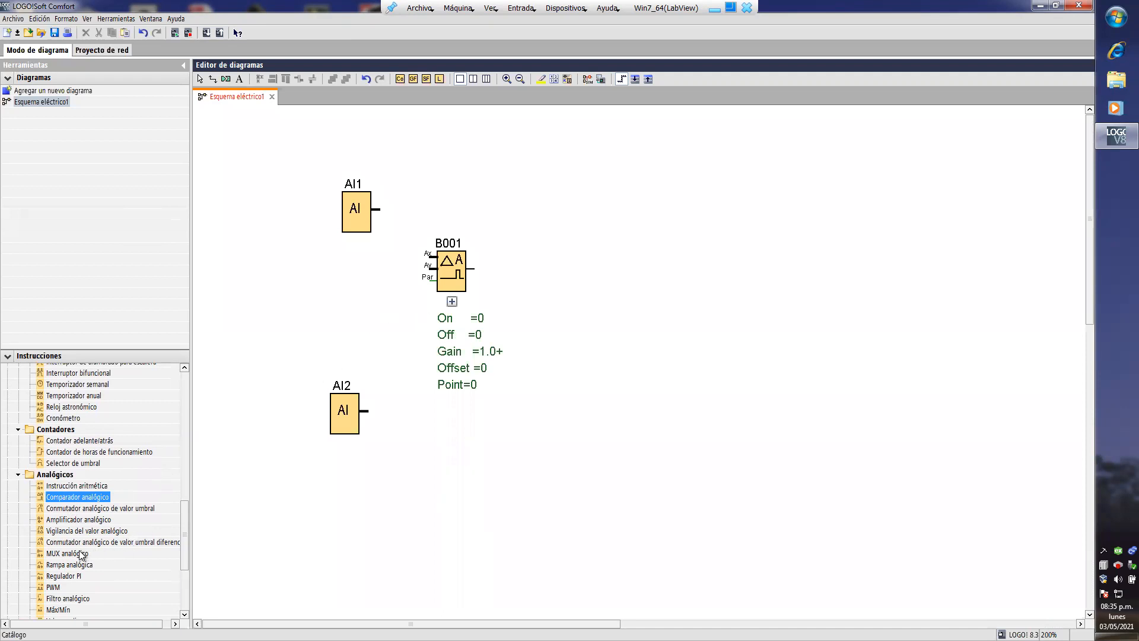
left_click(83, 510)
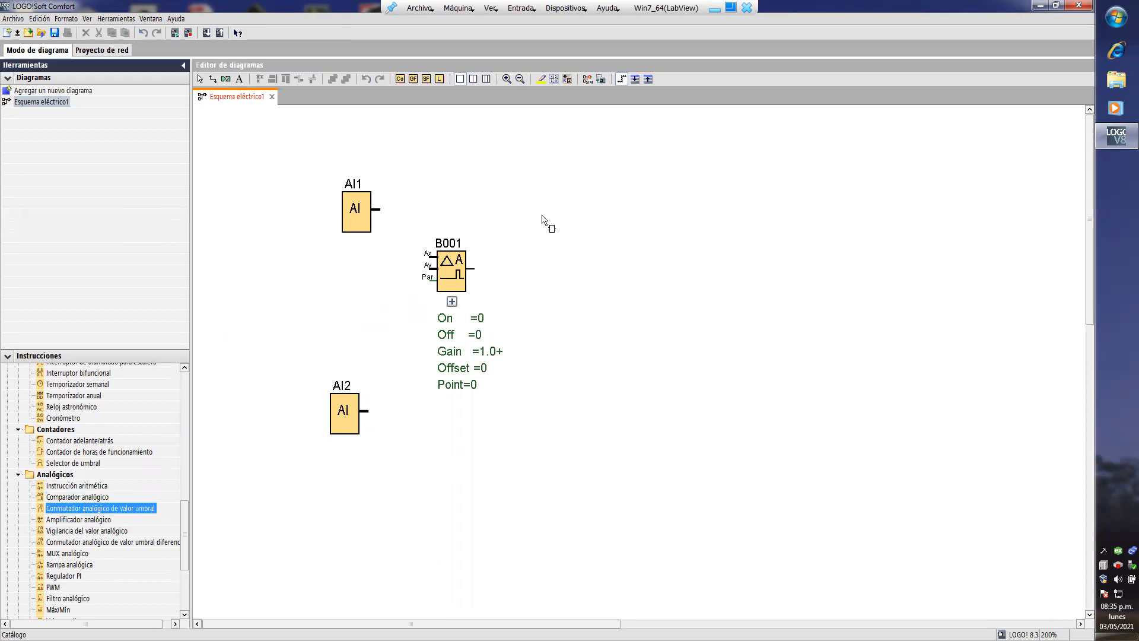
left_click(547, 219)
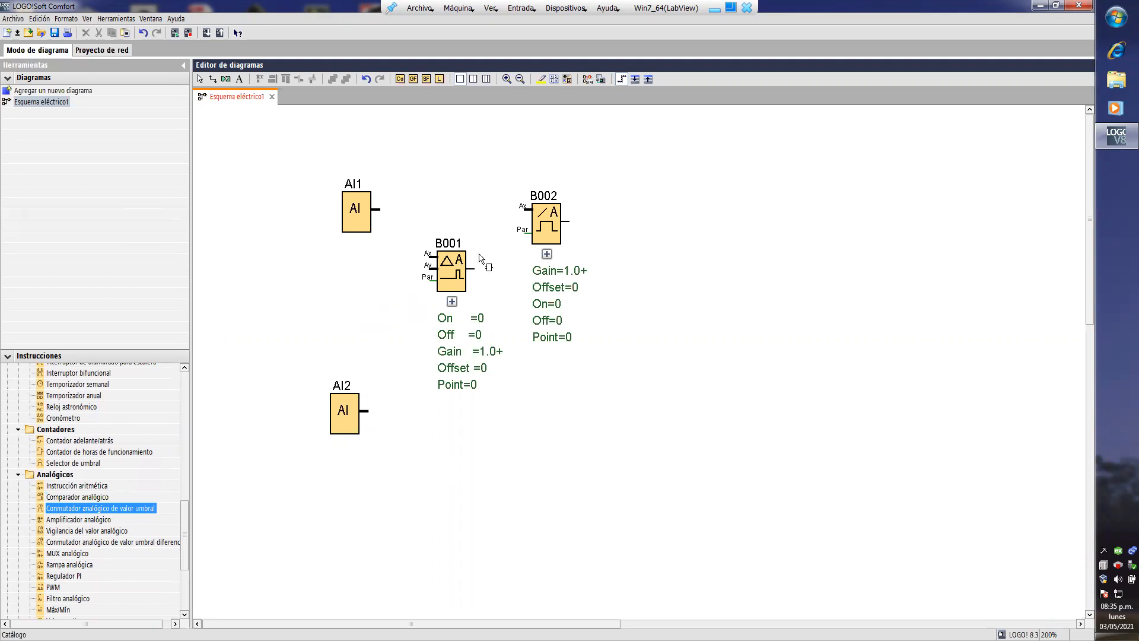
left_click_drag(458, 273, 553, 416)
left_click_drag(546, 234, 499, 234)
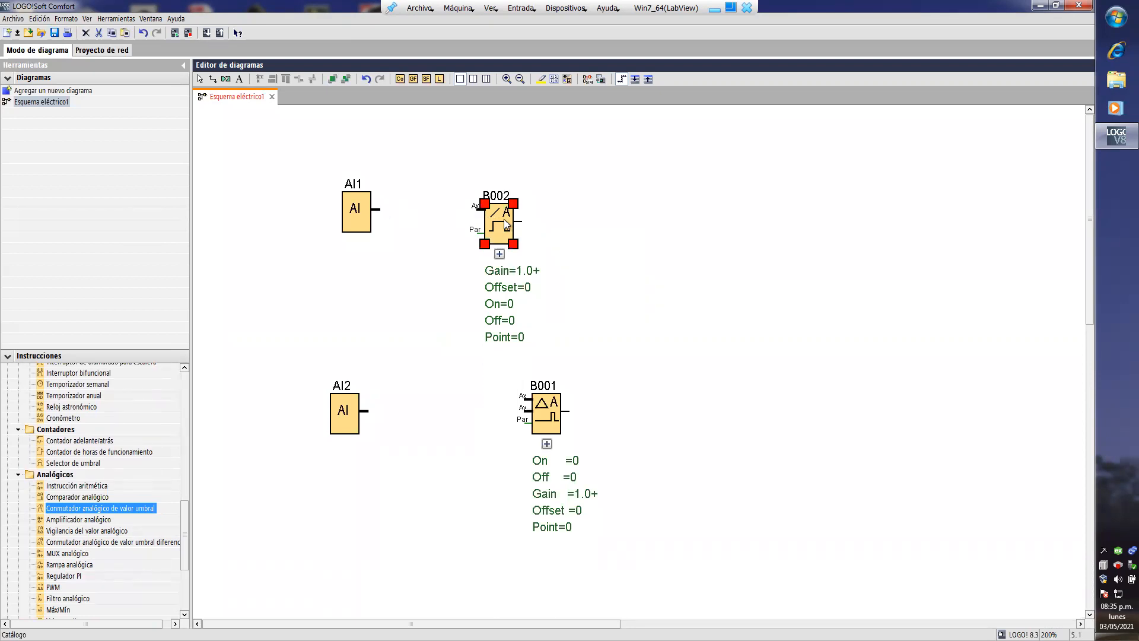
- Set the analog threshold switch's ON and OFF thresholds to 560 and connect AI1 to its analog input
double_click(506, 225)
left_click(519, 173)
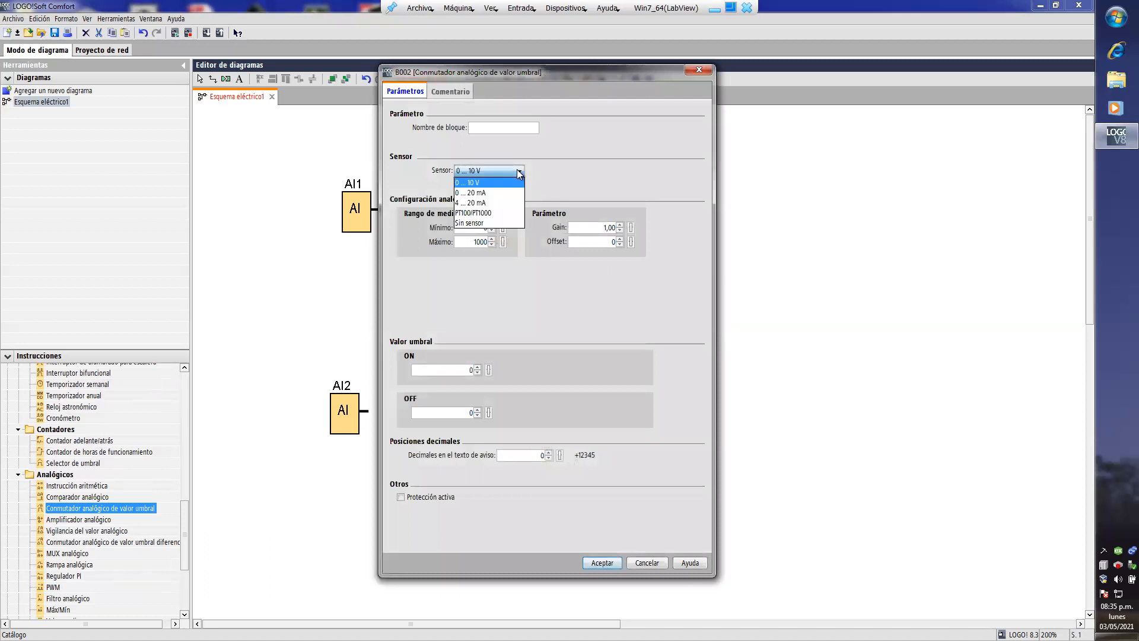
left_click(521, 175)
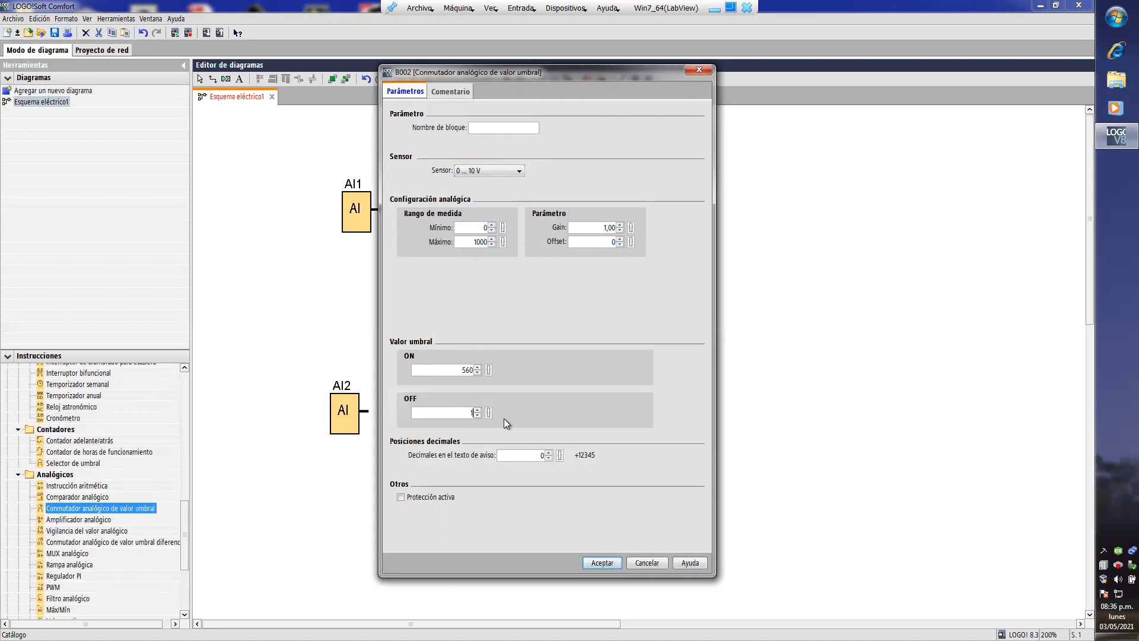
type("0")
left_click(603, 566)
left_click(603, 564)
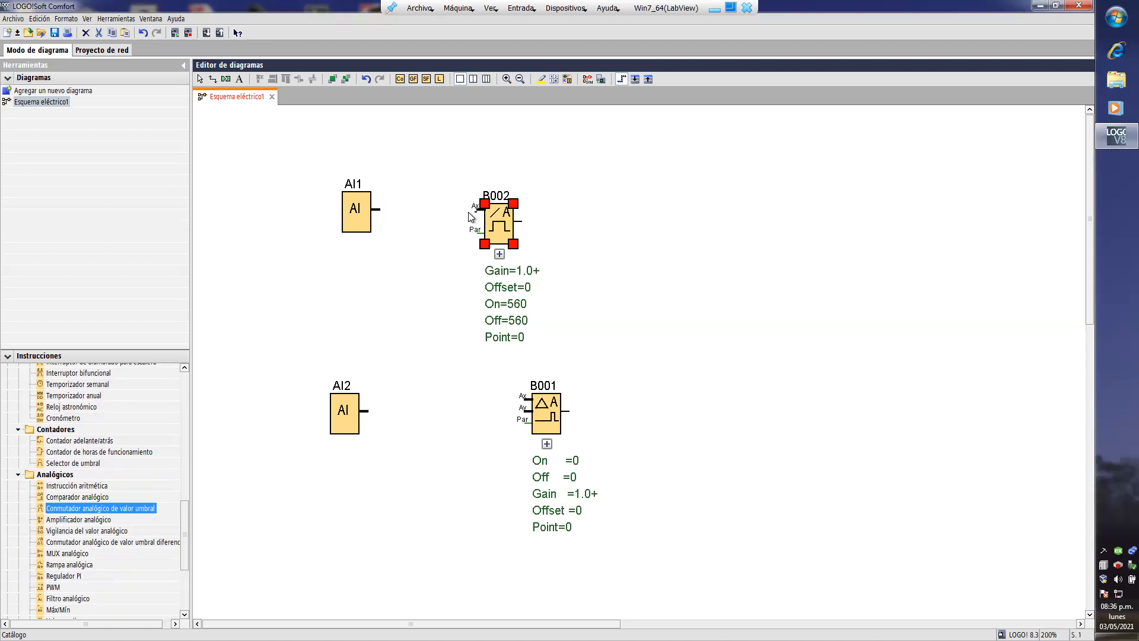
left_click_drag(416, 209, 378, 212)
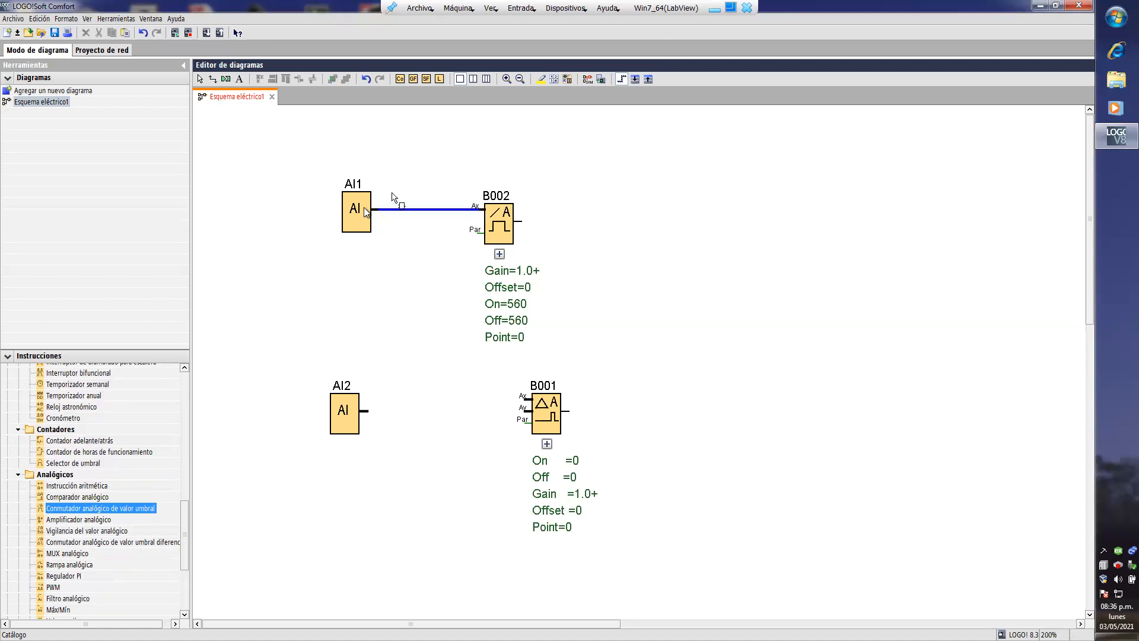
- Add the two-line comment "Transductor Componente #1" to analog input AI1
double_click(354, 211)
left_click(511, 268)
left_click(490, 285)
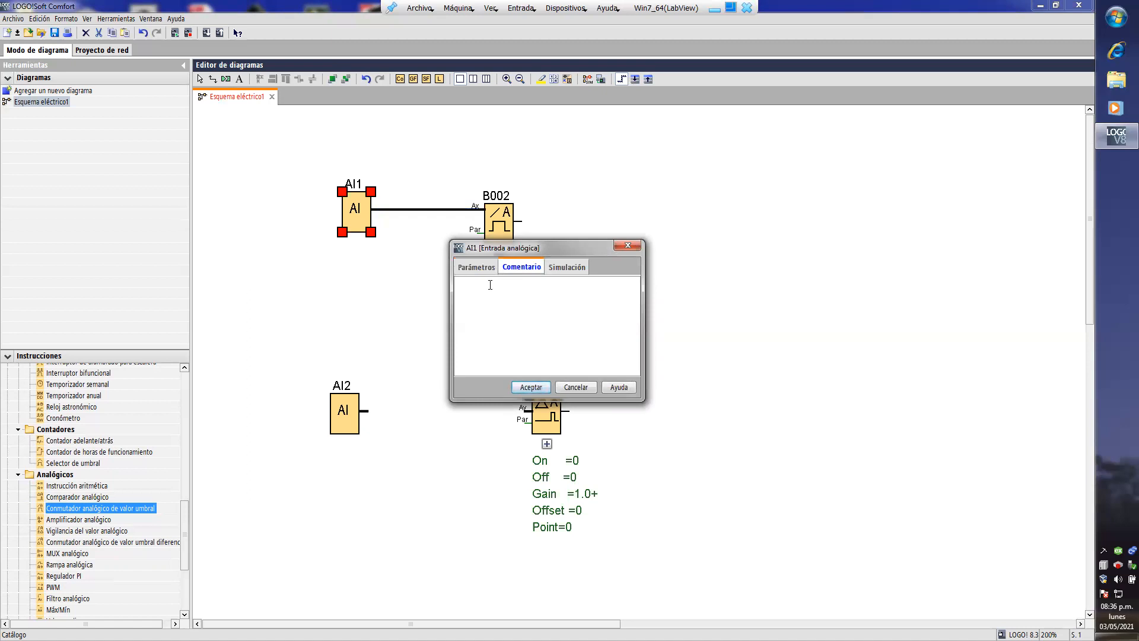
type("Transductor Componente #1")
left_click(537, 389)
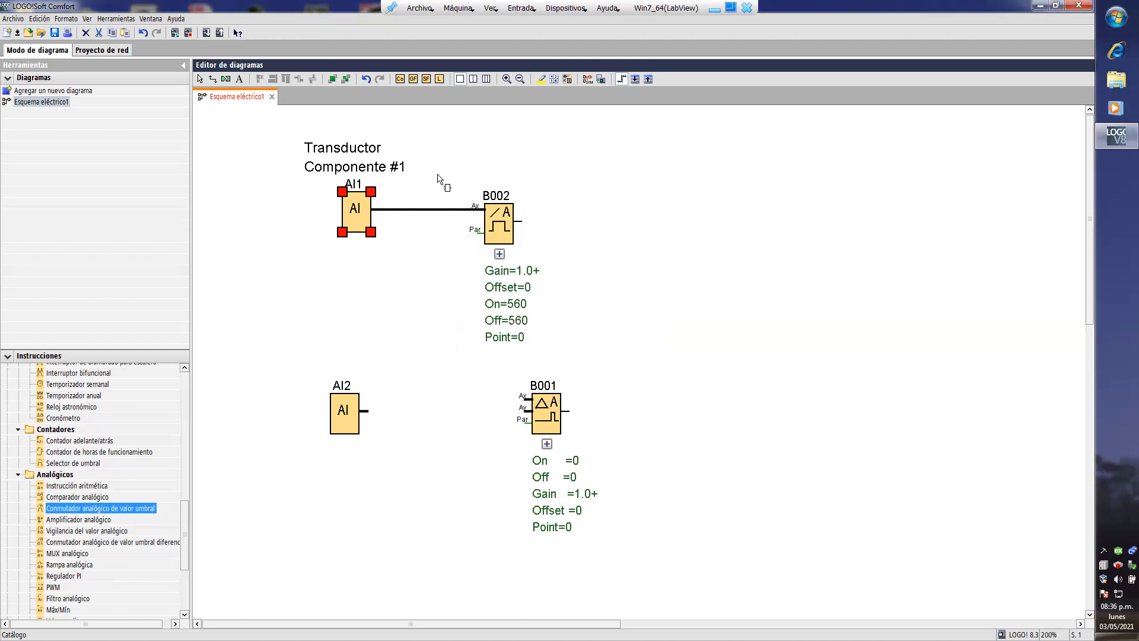
left_click(351, 152)
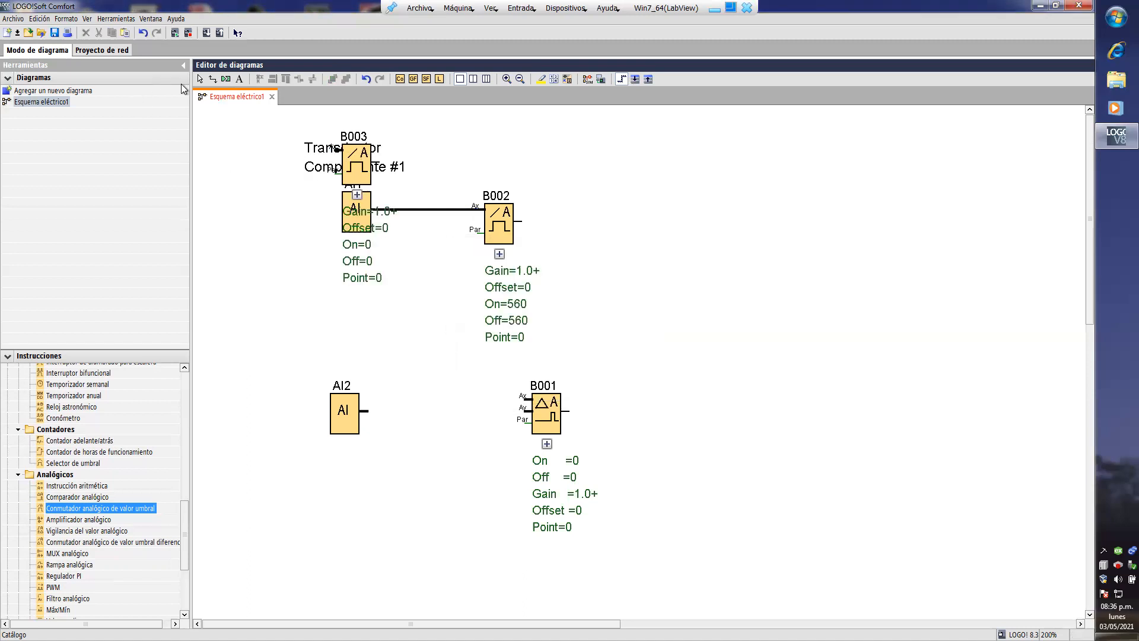
left_click(200, 79)
left_click(350, 165)
right_click(349, 163)
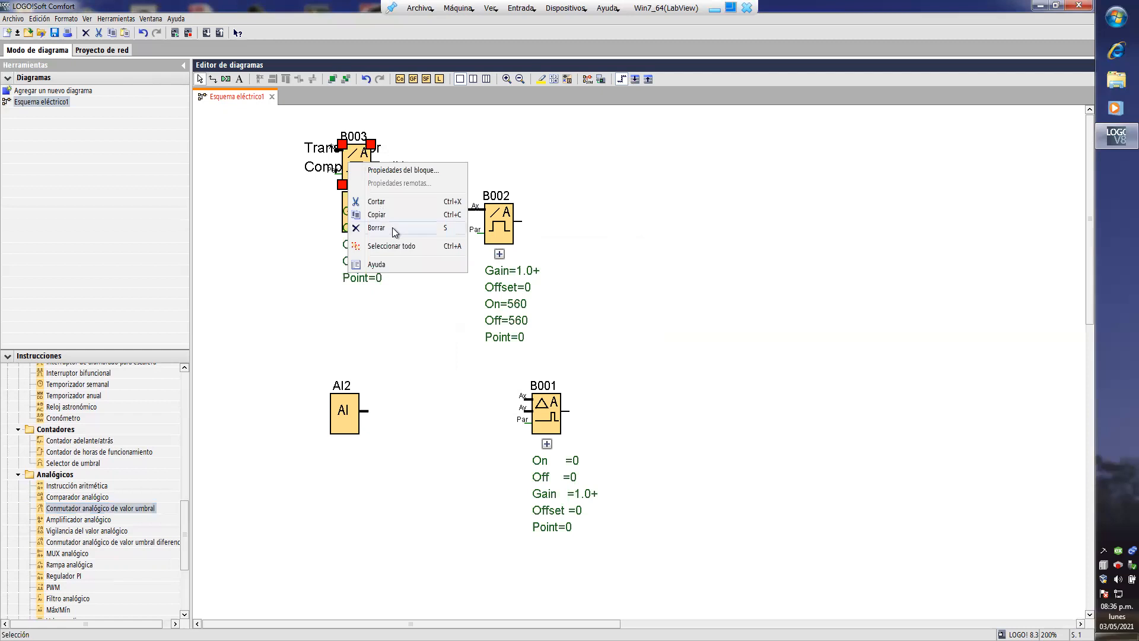
left_click(392, 226)
- Move the "Transductor Componente #1" comment to the left of the AI1 block
left_click(344, 164)
left_click_drag(344, 165, 272, 223)
- Add the two-line comment "Transductor Componente #2" to analog input AI2 and place it to the left of the block
double_click(347, 419)
left_click(521, 267)
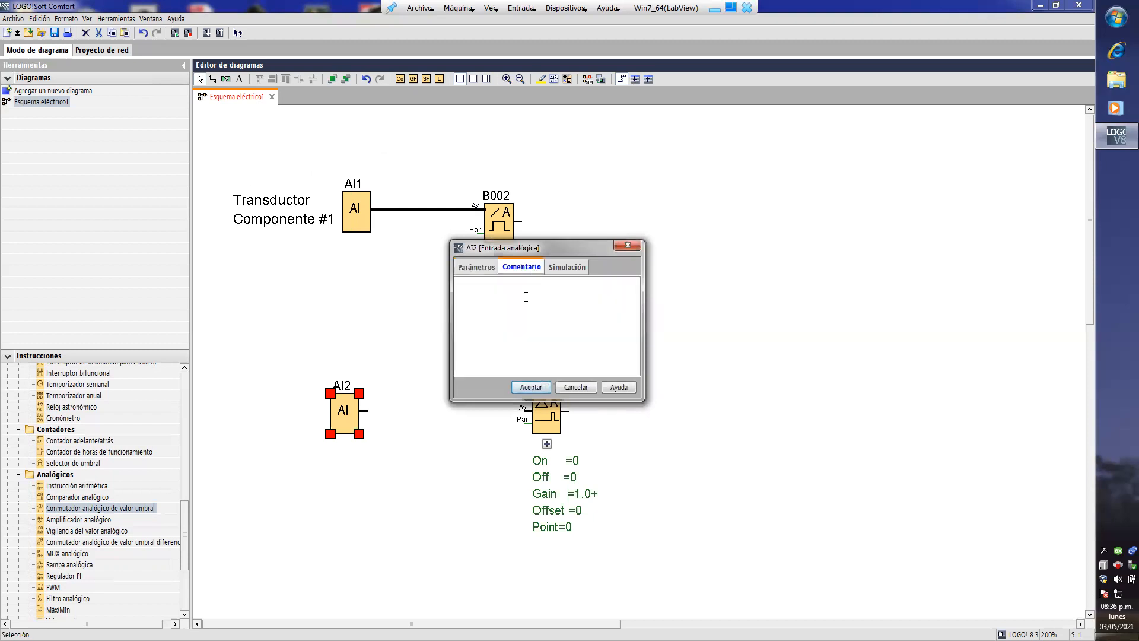
type("Trans")
type("ductor ")
type("Compo")
type("nente #2")
left_click(531, 387)
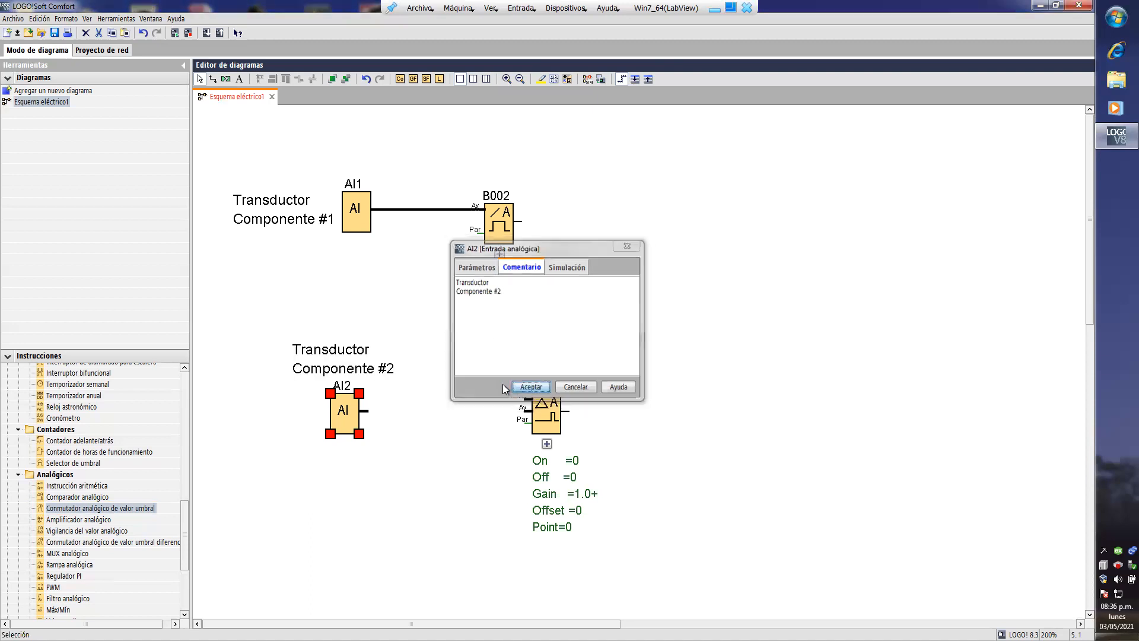
left_click_drag(324, 378, 270, 417)
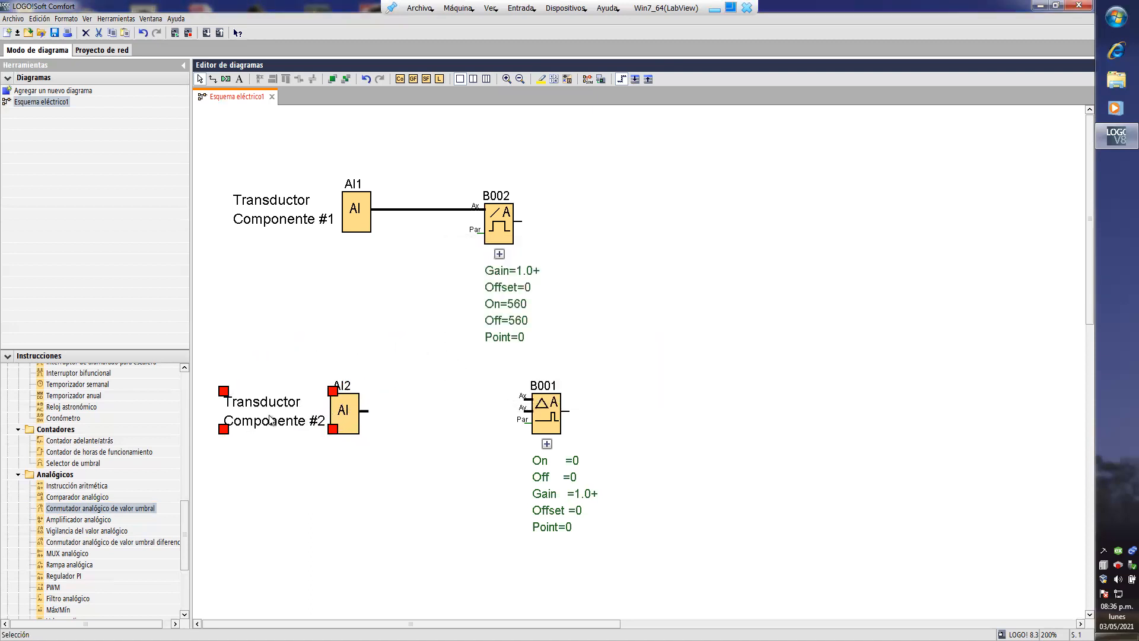
- Place a second analog threshold switch below the first one and set its ON and OFF thresholds to 750
left_click(497, 213)
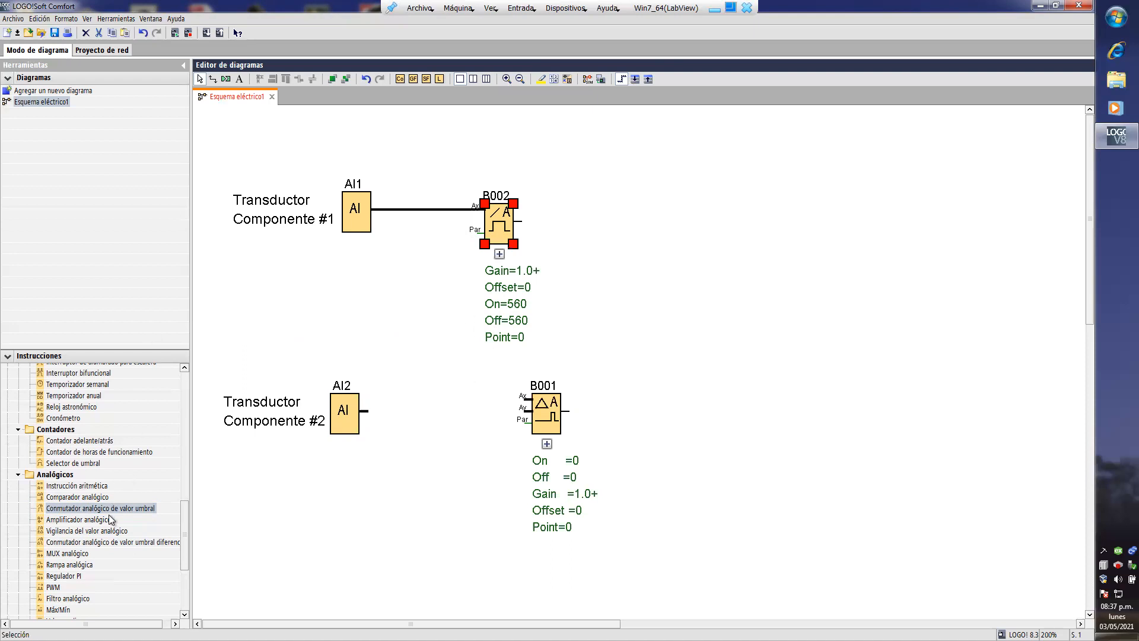
left_click_drag(107, 511, 474, 523)
double_click(474, 517)
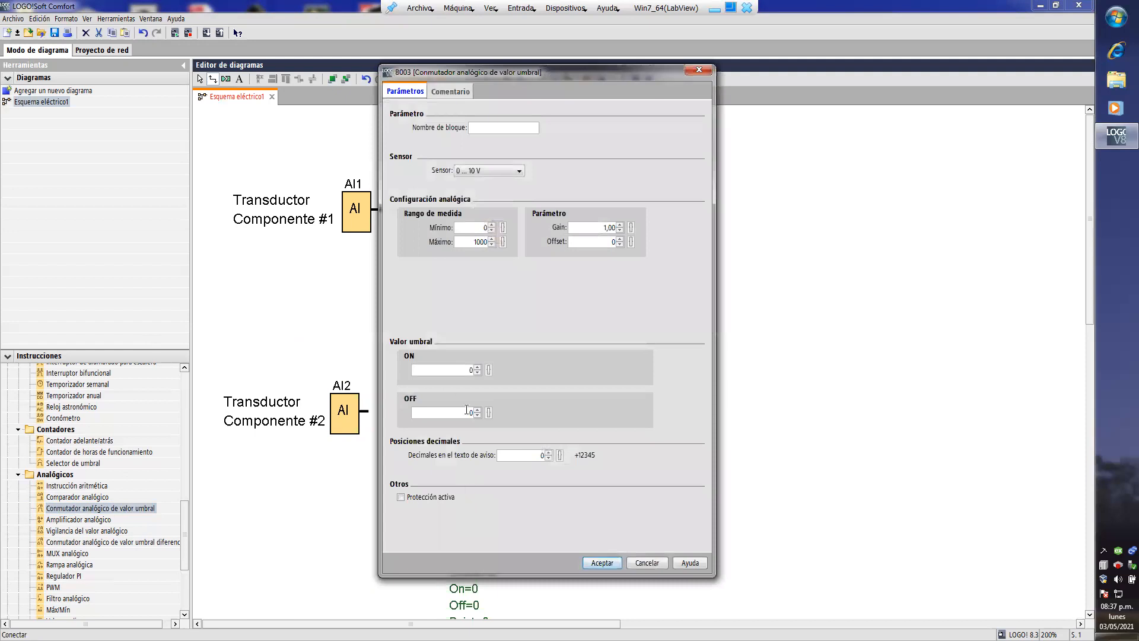
left_click_drag(454, 371, 515, 372)
type("750750")
key("Return")
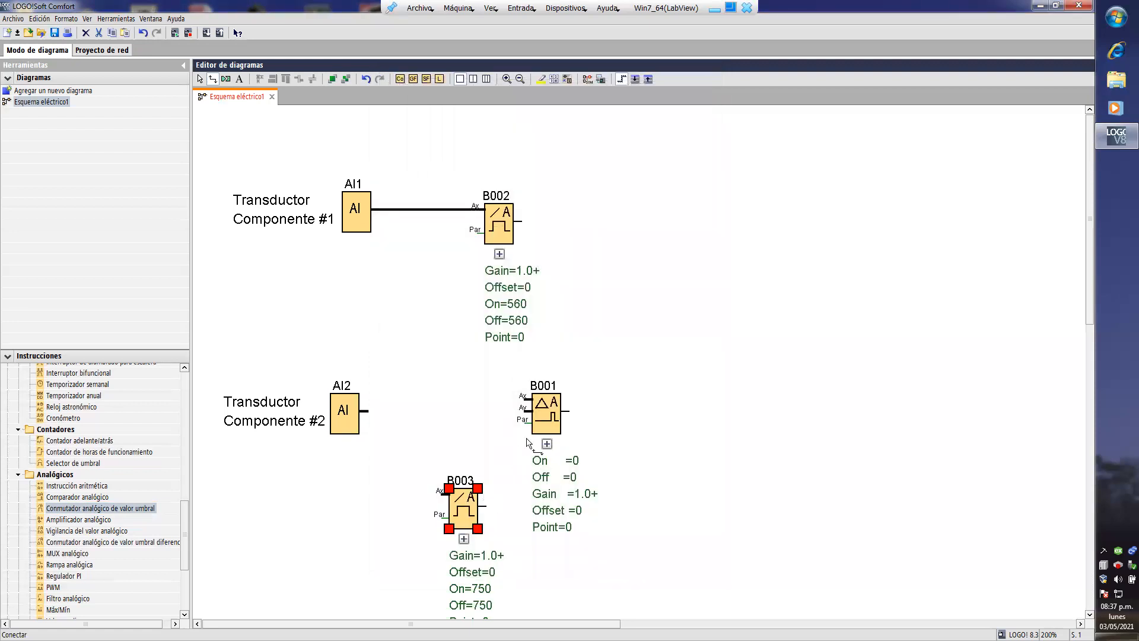
- Line up the analog comparator and the 750 threshold switch below the 560 one, move AI2 lower, and connect AI2 to the 750 switch
left_click_drag(460, 517, 484, 494)
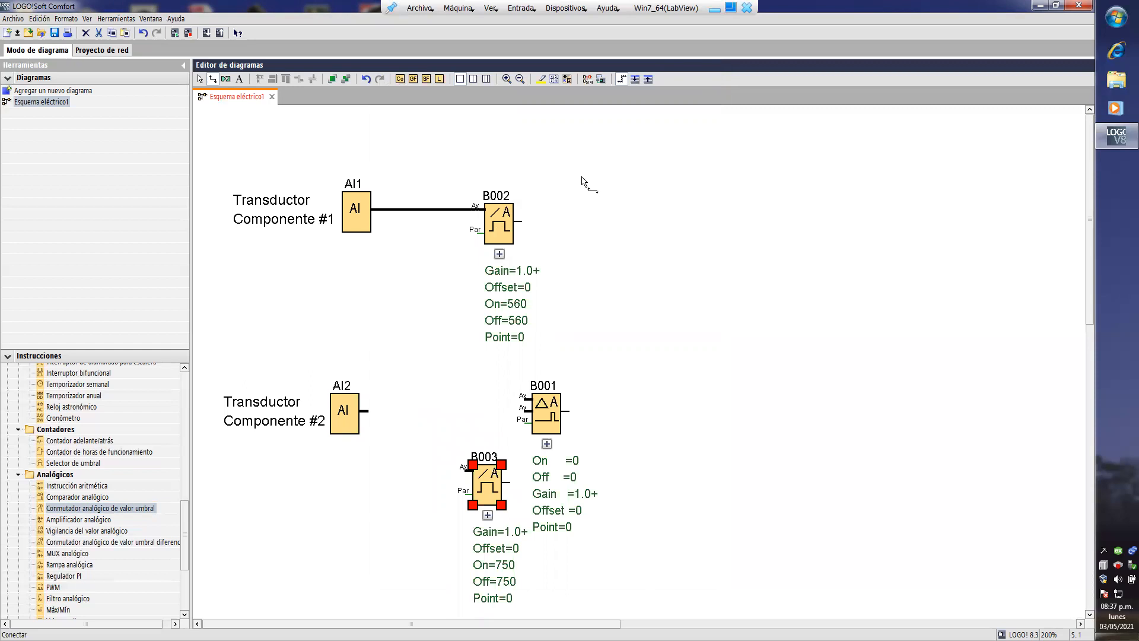
scroll(583, 177, "down", 1)
scroll(583, 176, "down", 3)
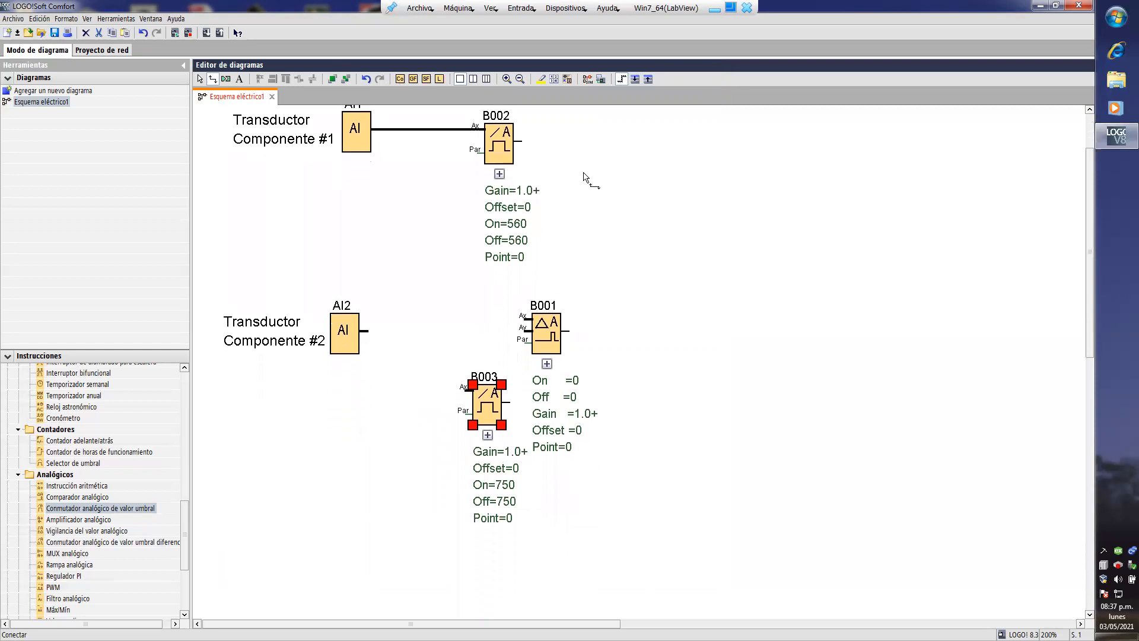
left_click_drag(340, 336, 340, 419)
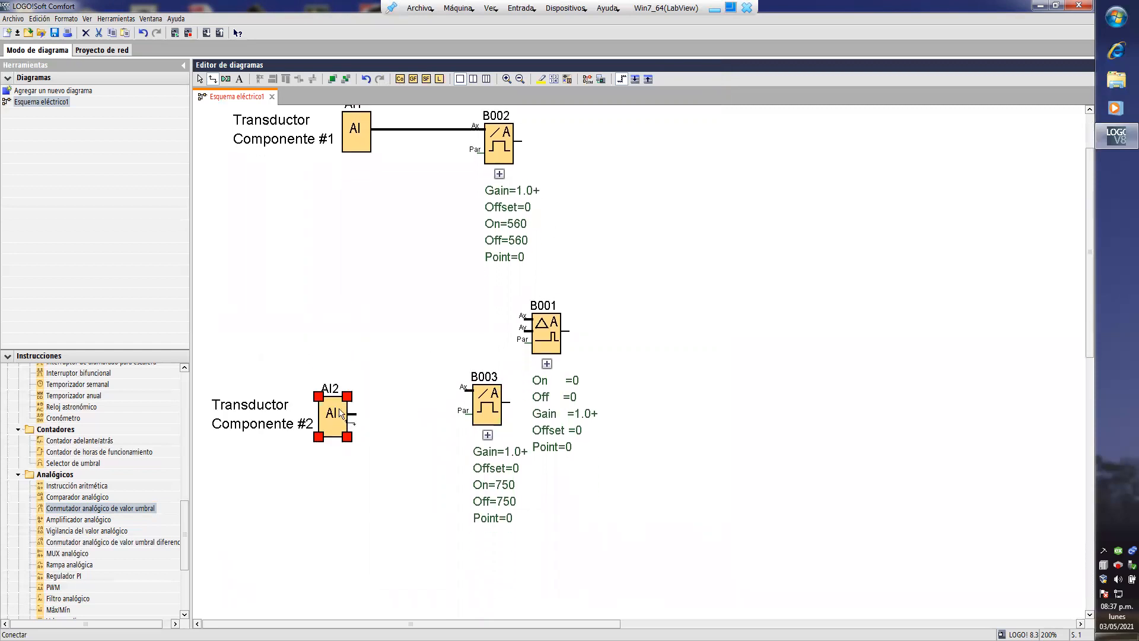
left_click_drag(485, 411, 485, 493)
left_click_drag(547, 319, 500, 307)
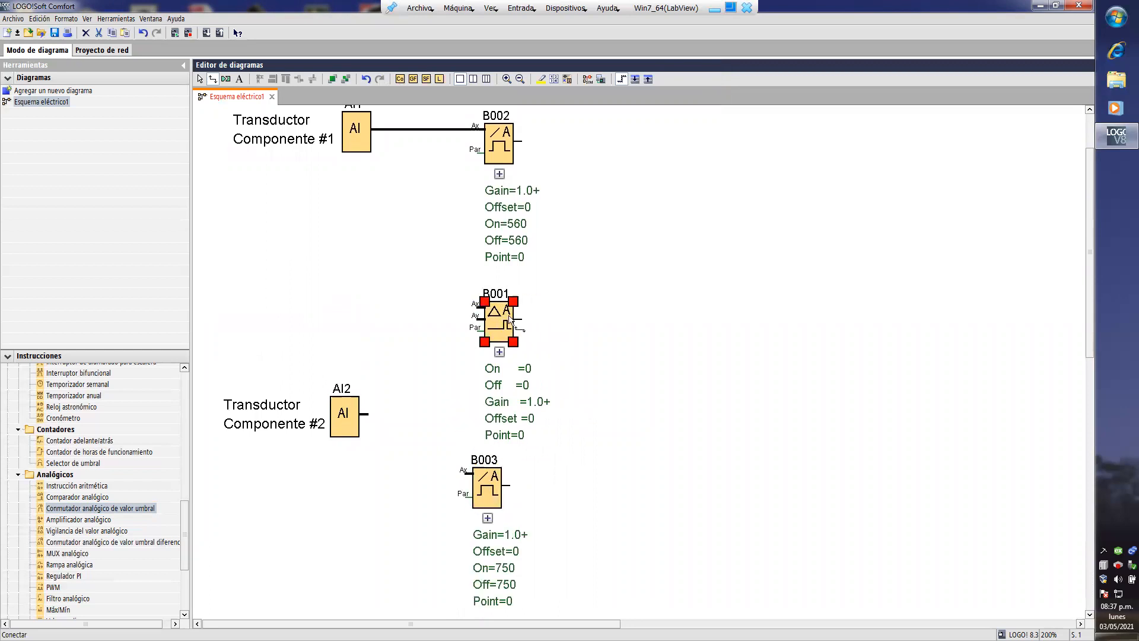
left_click_drag(490, 484, 365, 414)
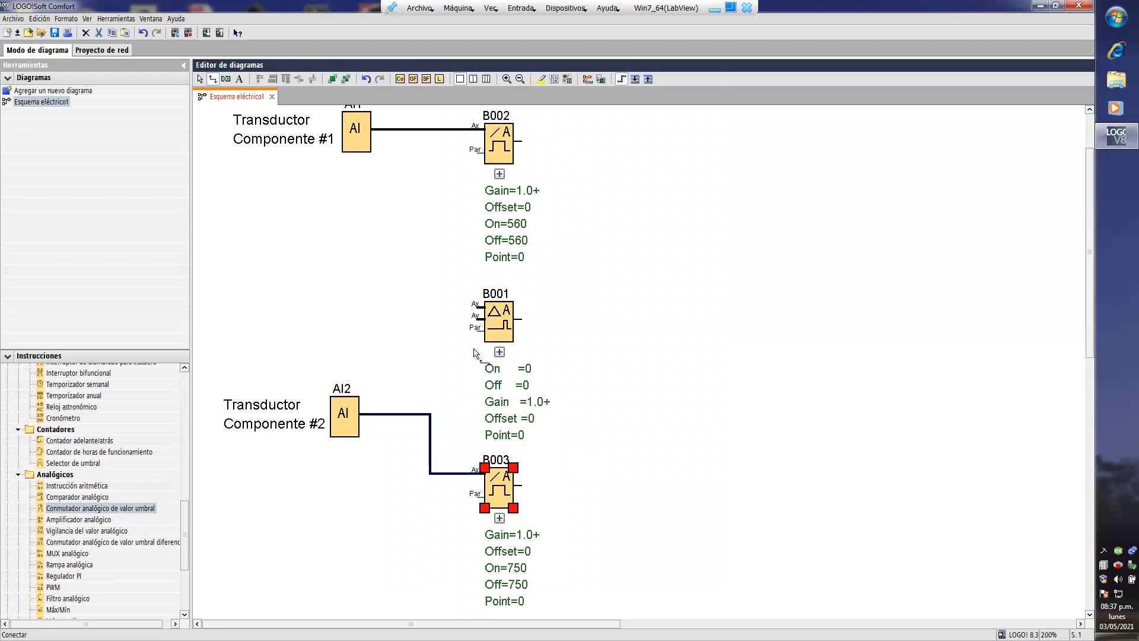
- Set the analog comparator's On threshold to 0 and its Off threshold to 11
double_click(505, 330)
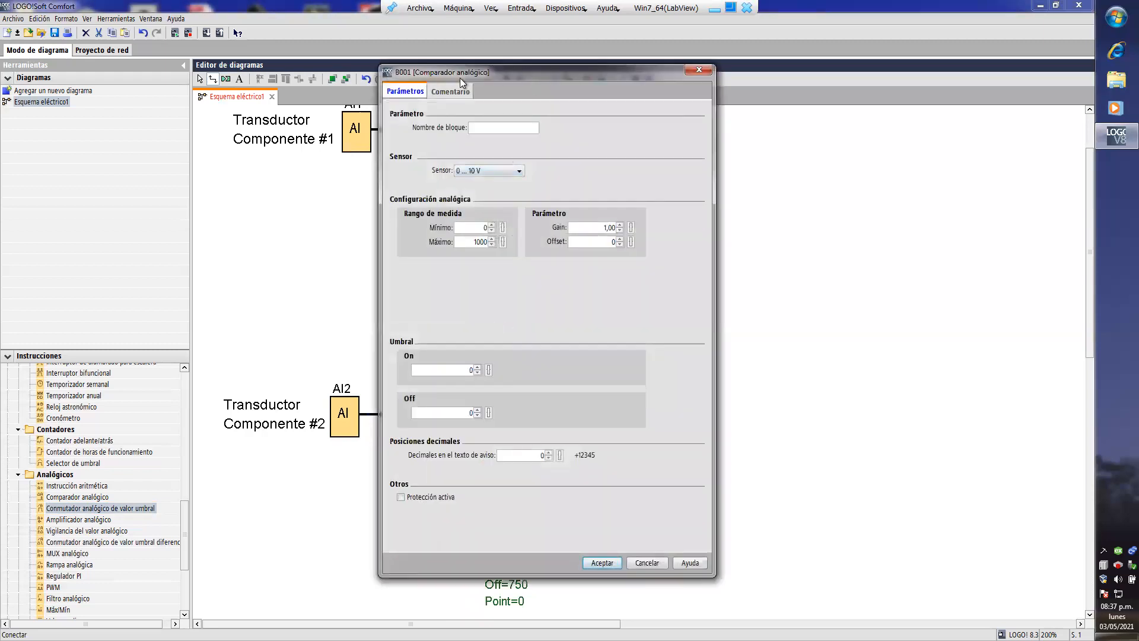
double_click(466, 370)
type("1")
key("BackSpace")
key("BackSpace")
key("BackSpace")
left_click(615, 564)
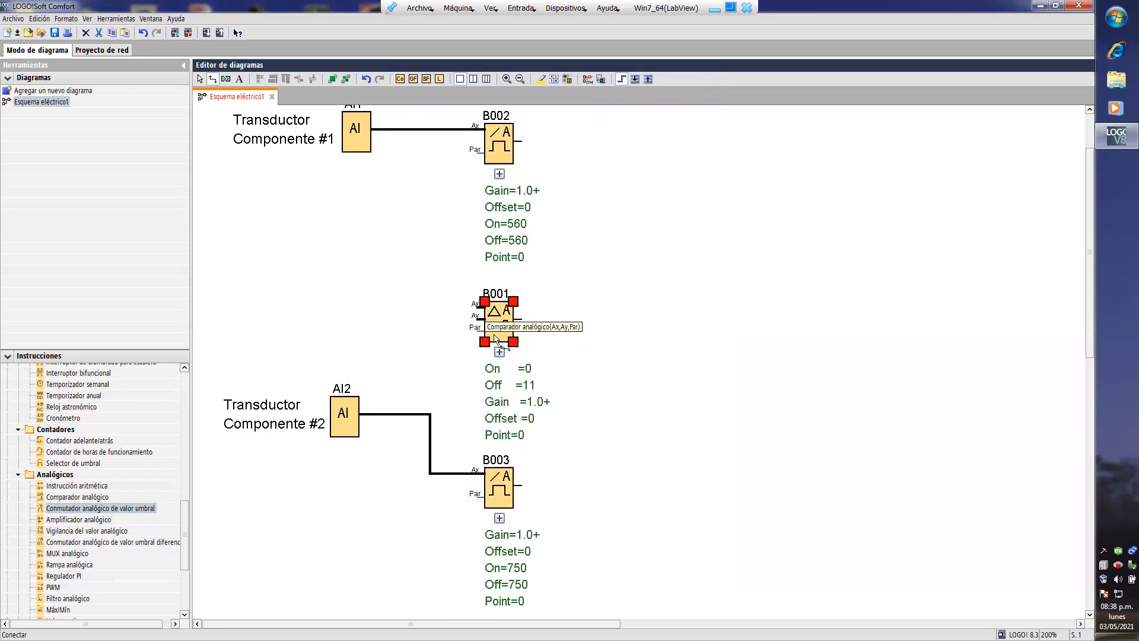
- Connect AI2 to the analog comparator's Ax input and AI1 to its Ay input
left_click(499, 351)
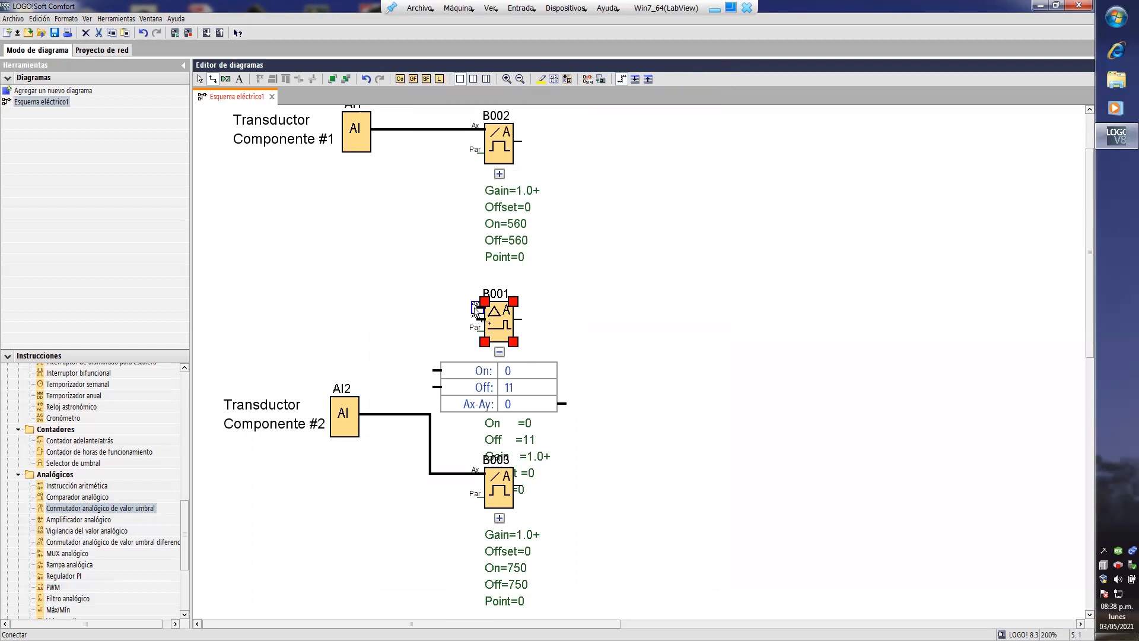
left_click_drag(476, 307, 428, 414)
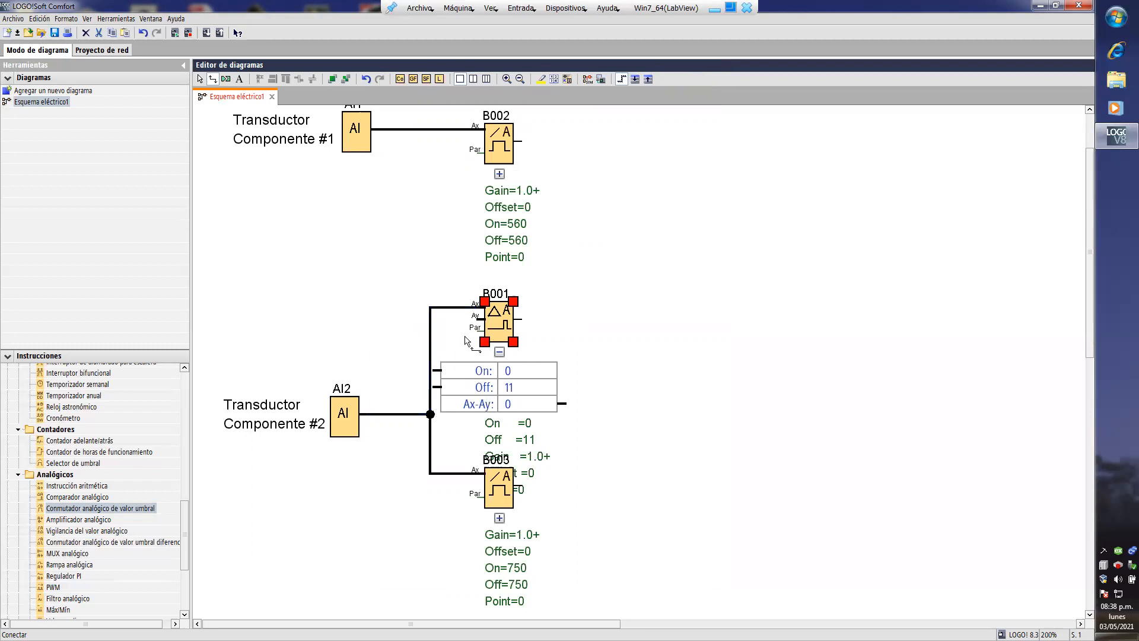
mouse_move(479, 316)
left_mouse_down()
mouse_move(439, 322)
mouse_move(398, 229)
mouse_move(396, 129)
left_mouse_up()
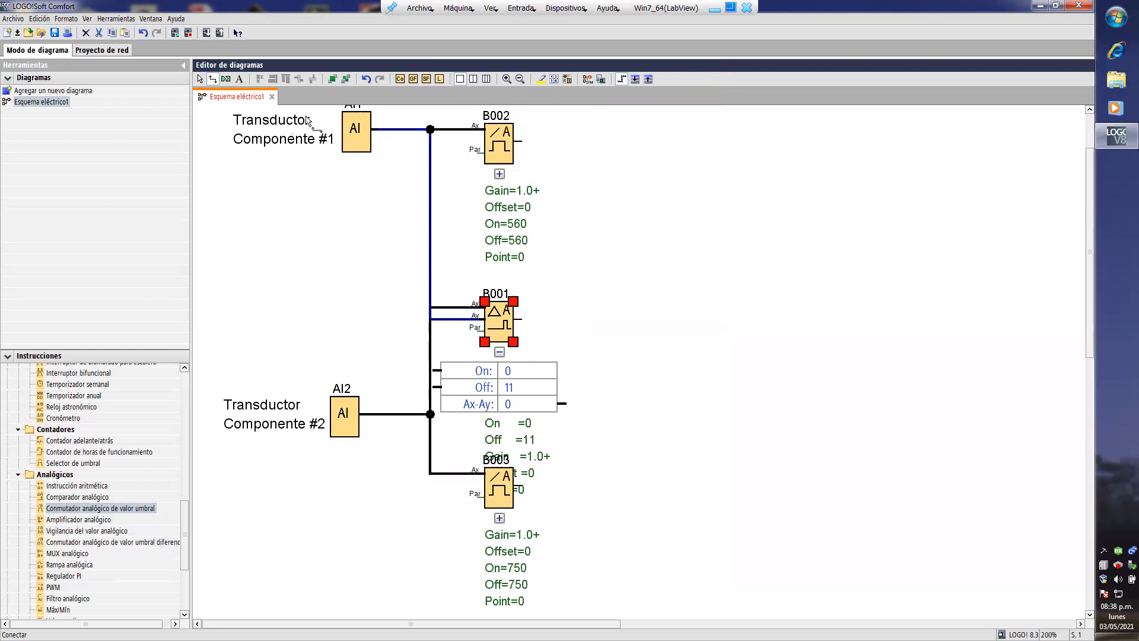
- Shift the vertical wire from AI1 left so it clears the AI2 wire, and collapse the comparator's parameter box
left_click(200, 79)
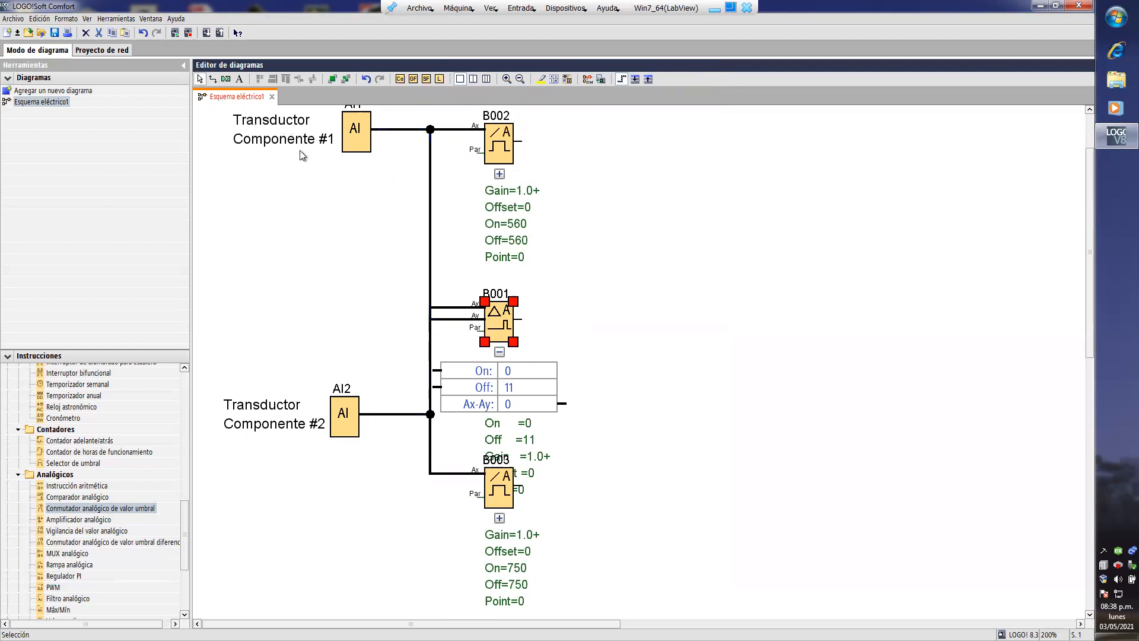
left_click(430, 227)
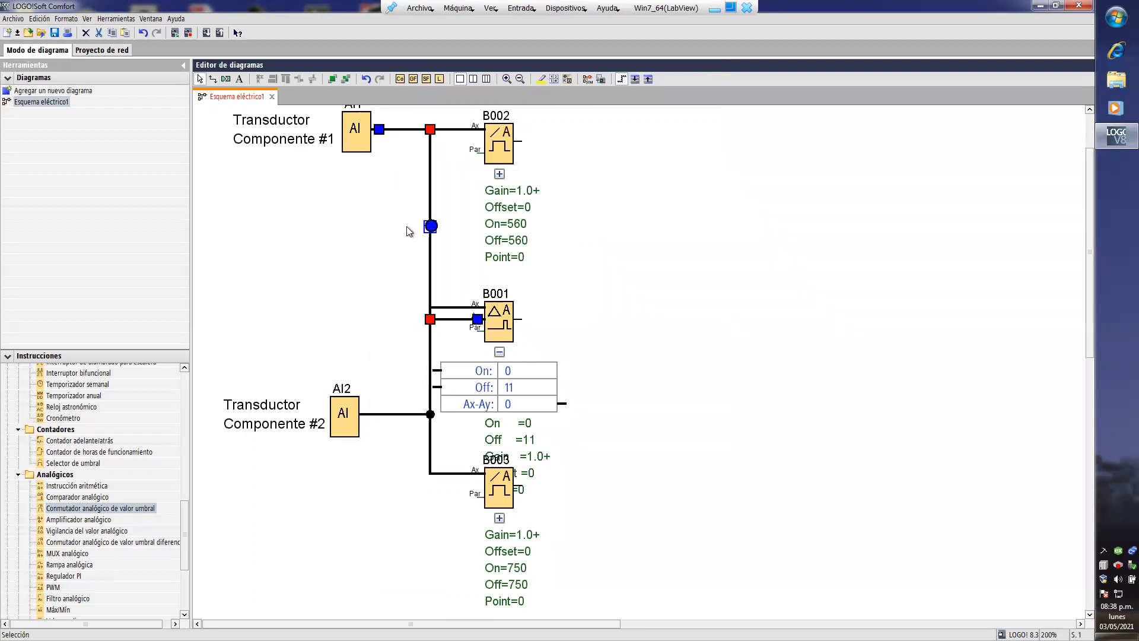
left_click_drag(431, 226, 407, 226)
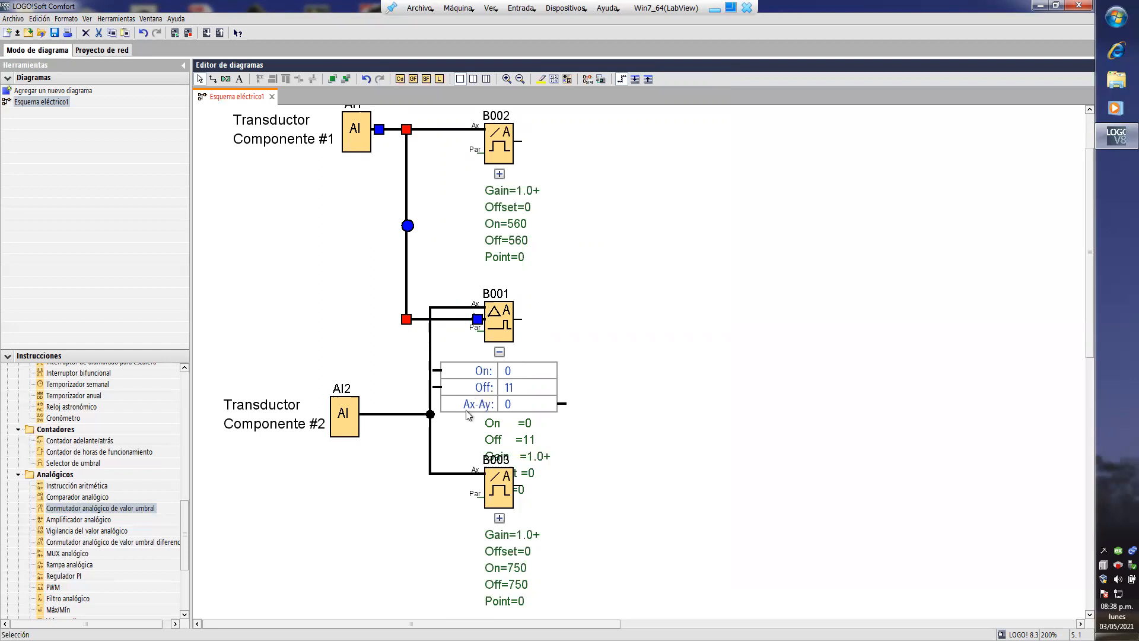
left_click(499, 352)
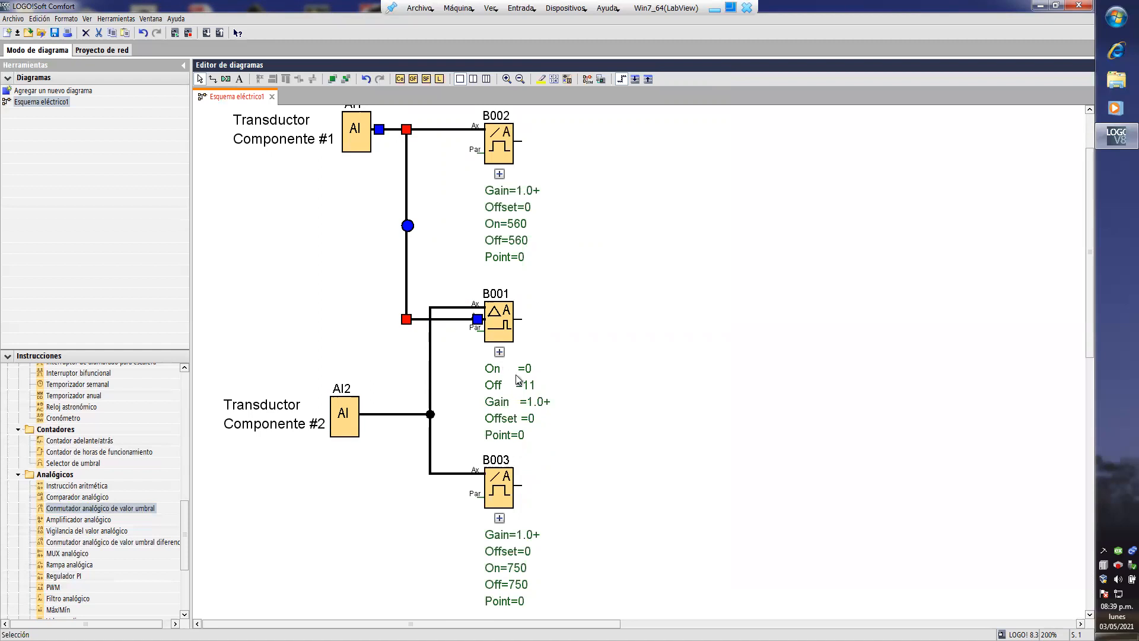
left_click(571, 333)
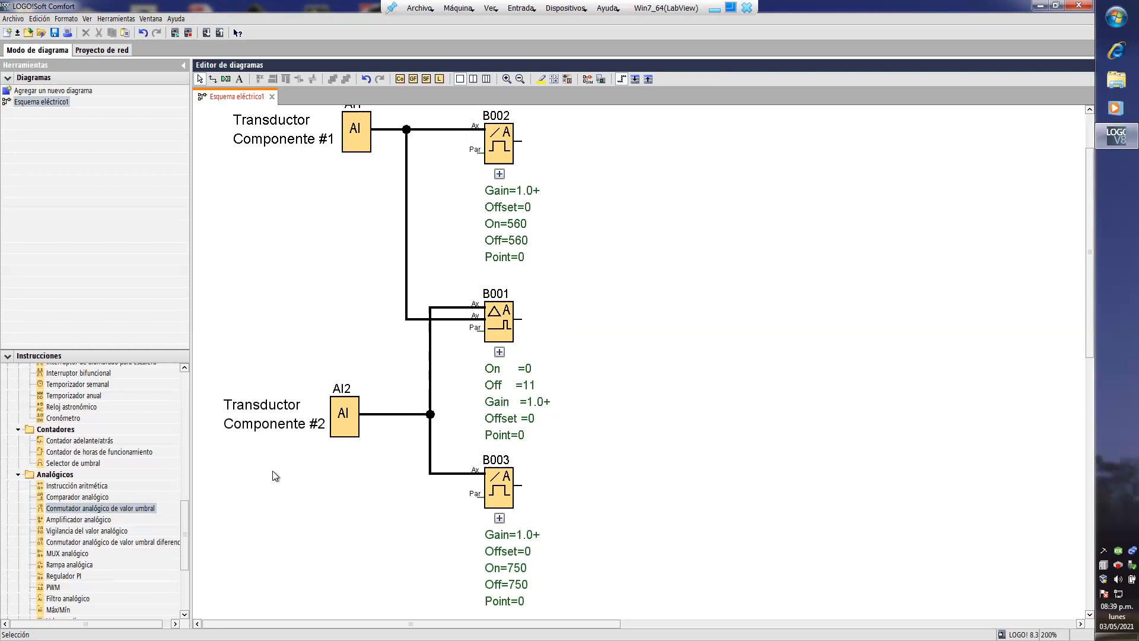
- Place an AND gate to the right of the analog blocks and a latching relay (Relé autoenclavador) beyond it
left_click_drag(184, 522, 184, 435)
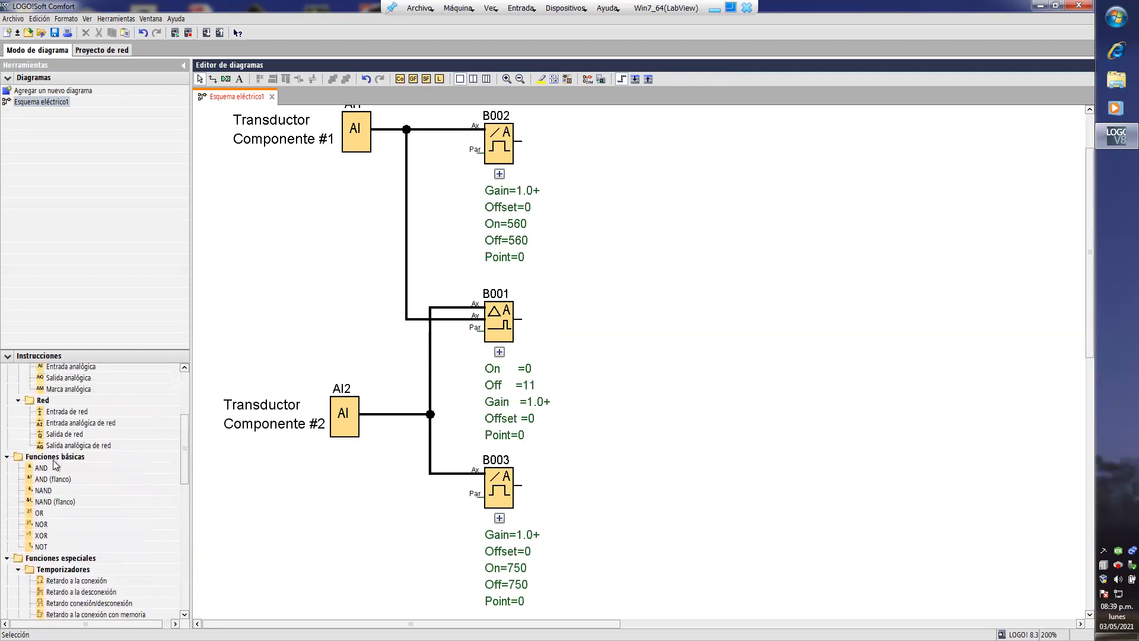
left_click(42, 468)
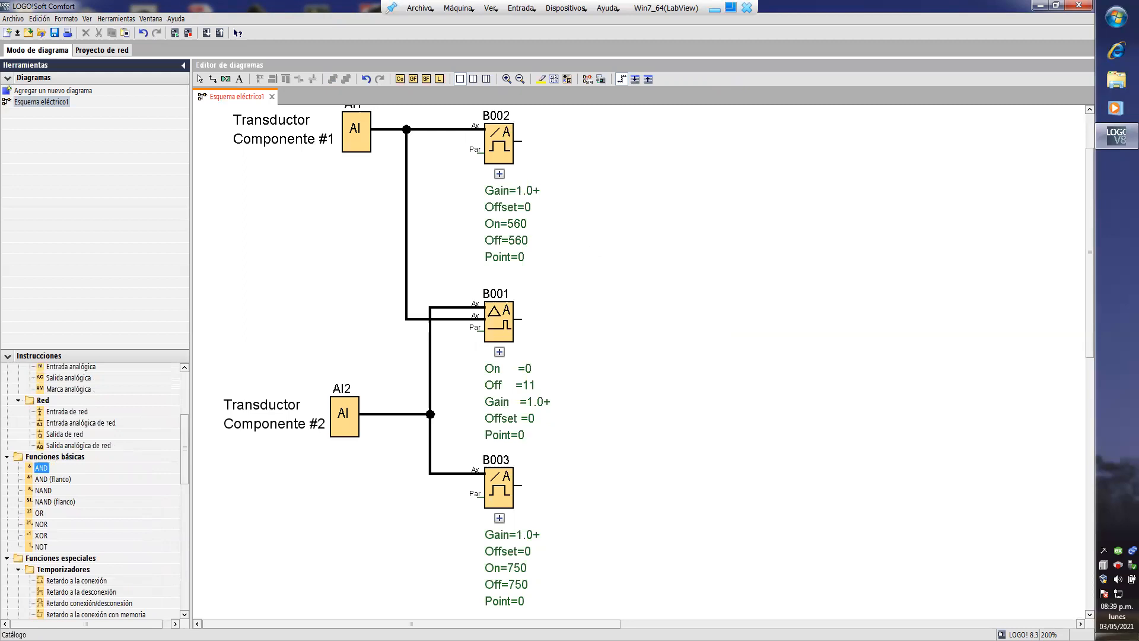
left_click(633, 235)
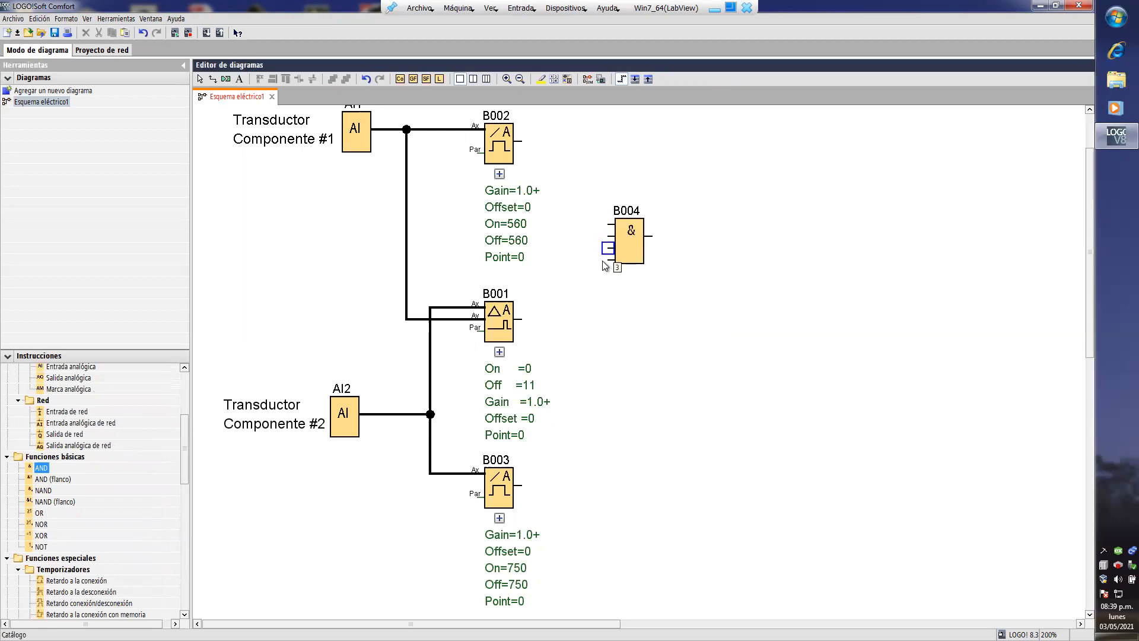
left_click_drag(184, 440, 152, 573)
left_click(93, 587)
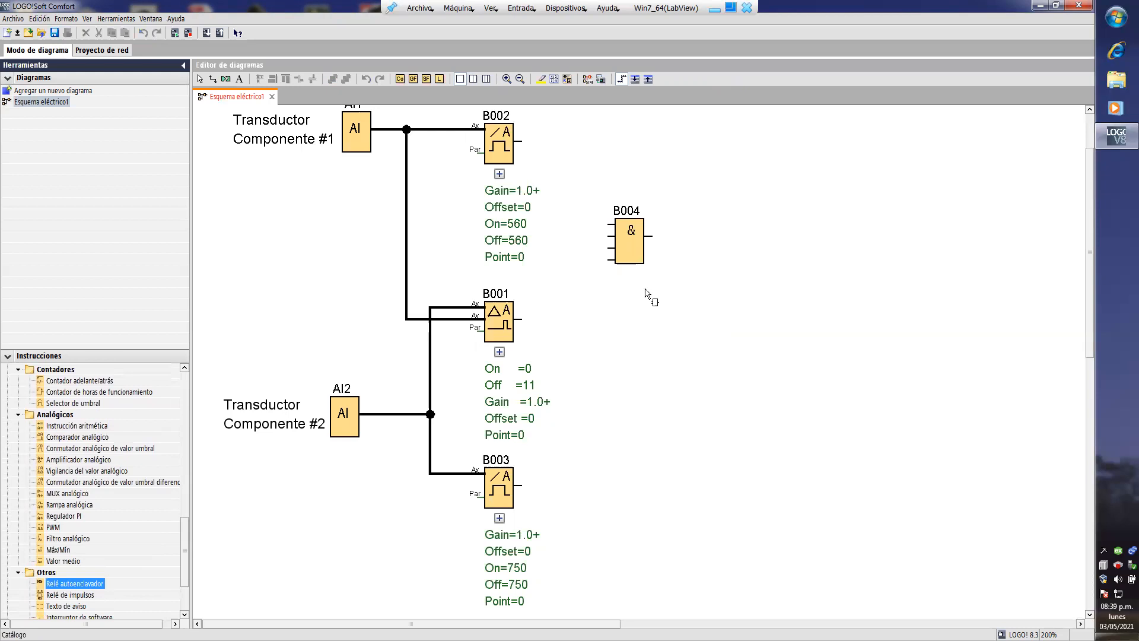
left_click(733, 295)
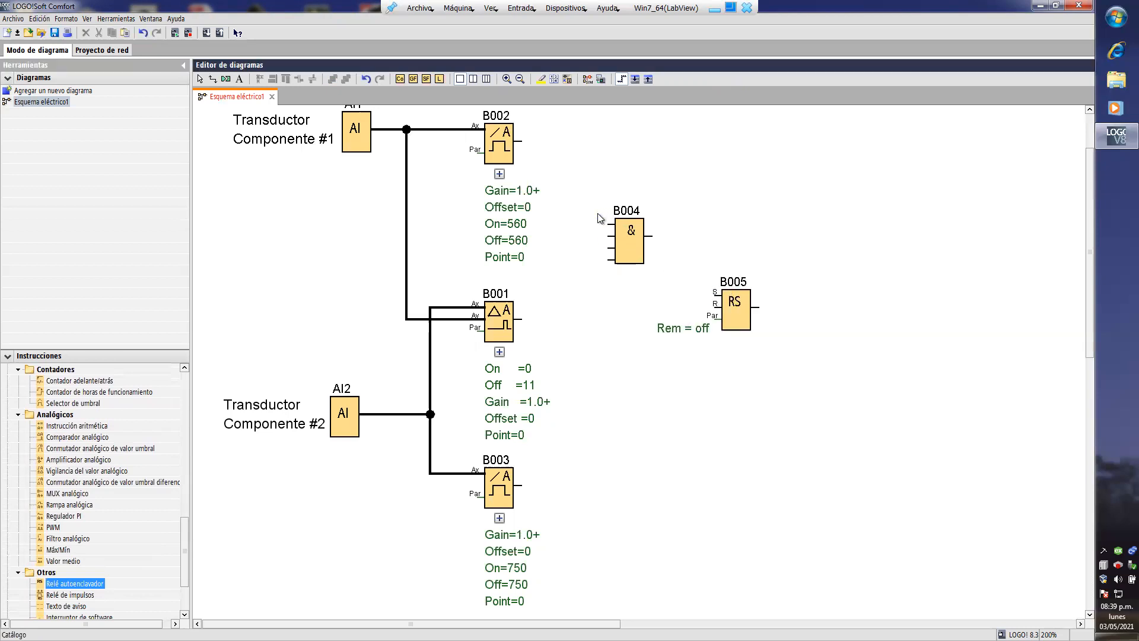
- Connect the 560 threshold switch and the comparator to the AND gate's first two inputs, and its output to the relay's S input
left_click_drag(597, 204, 519, 141)
left_click_drag(610, 236, 522, 320)
left_click_drag(671, 258, 651, 236)
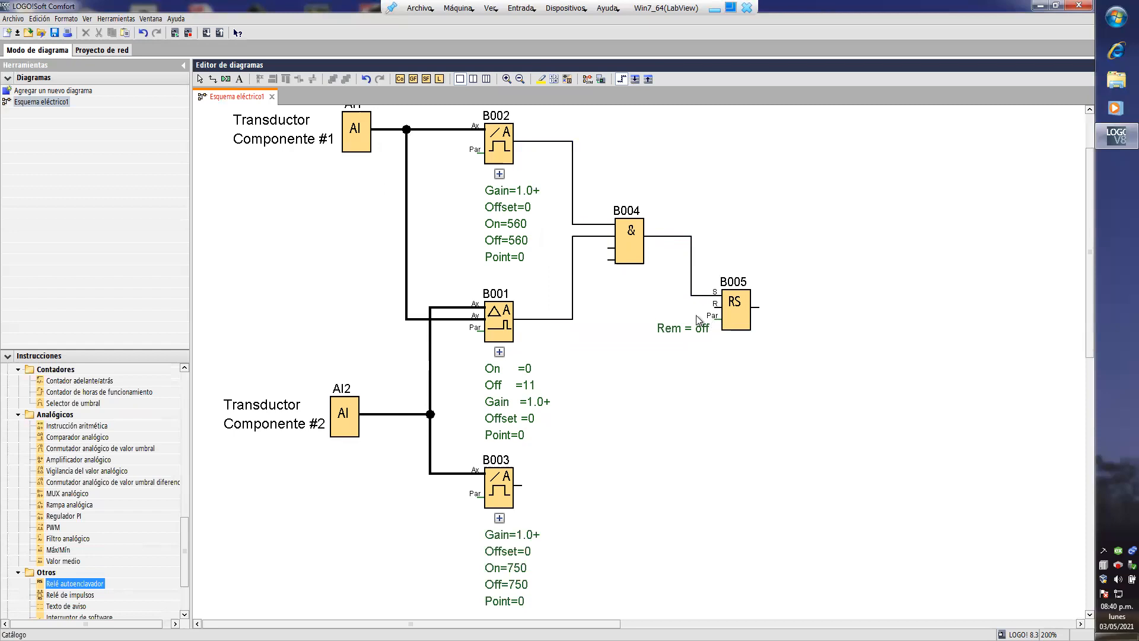
- Add an OR gate below the AND gate, wiring the 750 threshold switch to its second input and its output to the relay's R input
left_click_drag(184, 539, 184, 445)
left_click(41, 493)
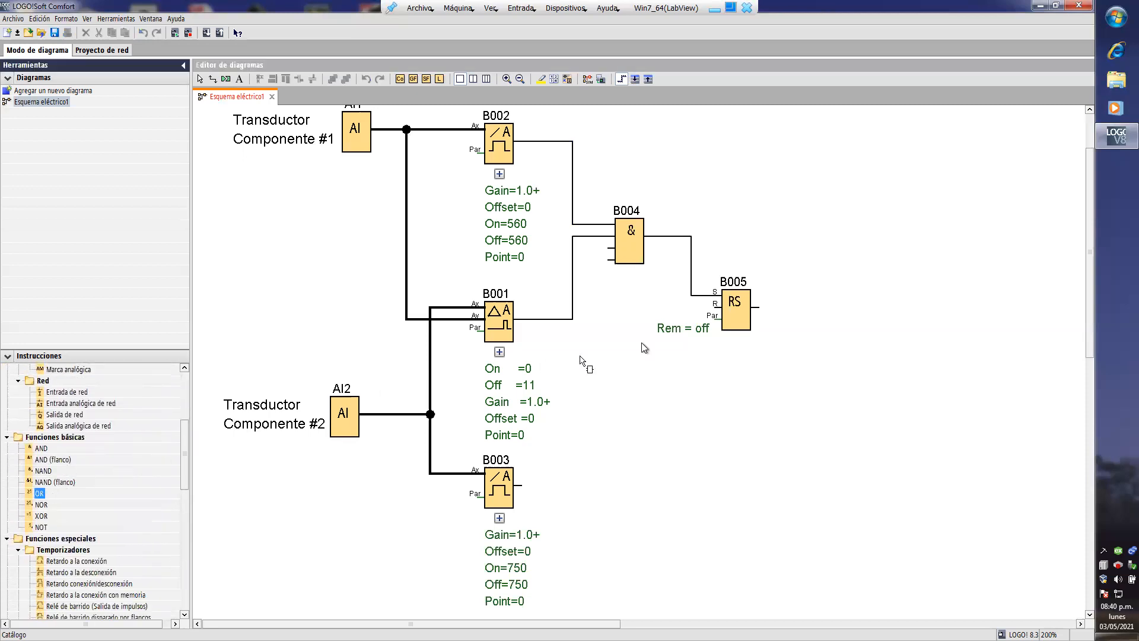
left_click(640, 363)
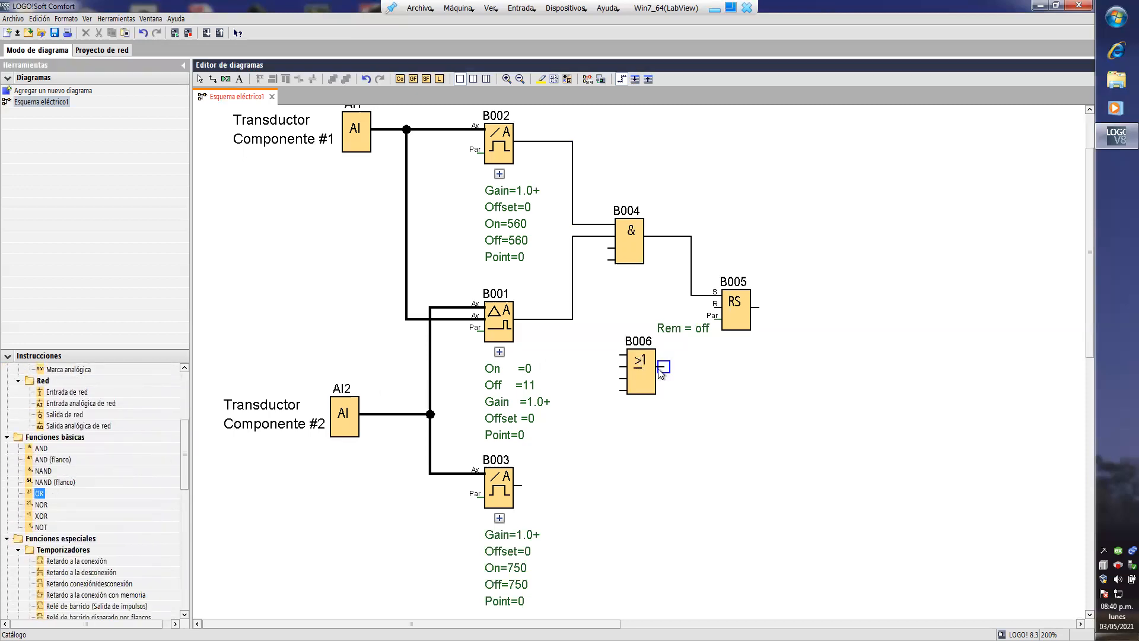
left_click_drag(663, 368, 712, 319)
left_click_drag(619, 368, 516, 485)
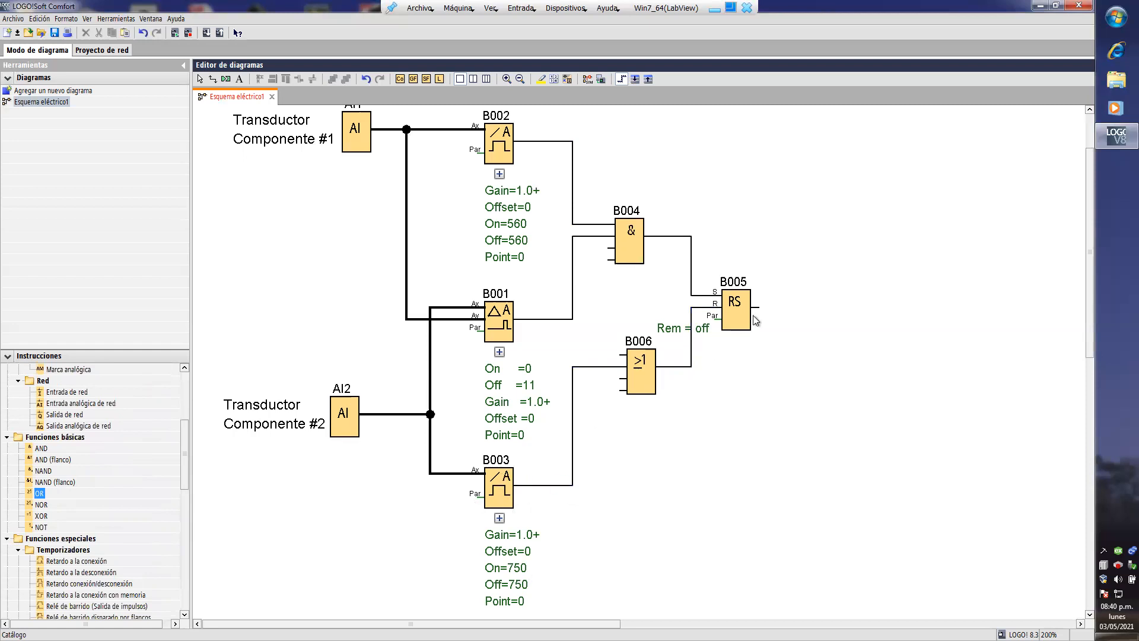
left_click(622, 356)
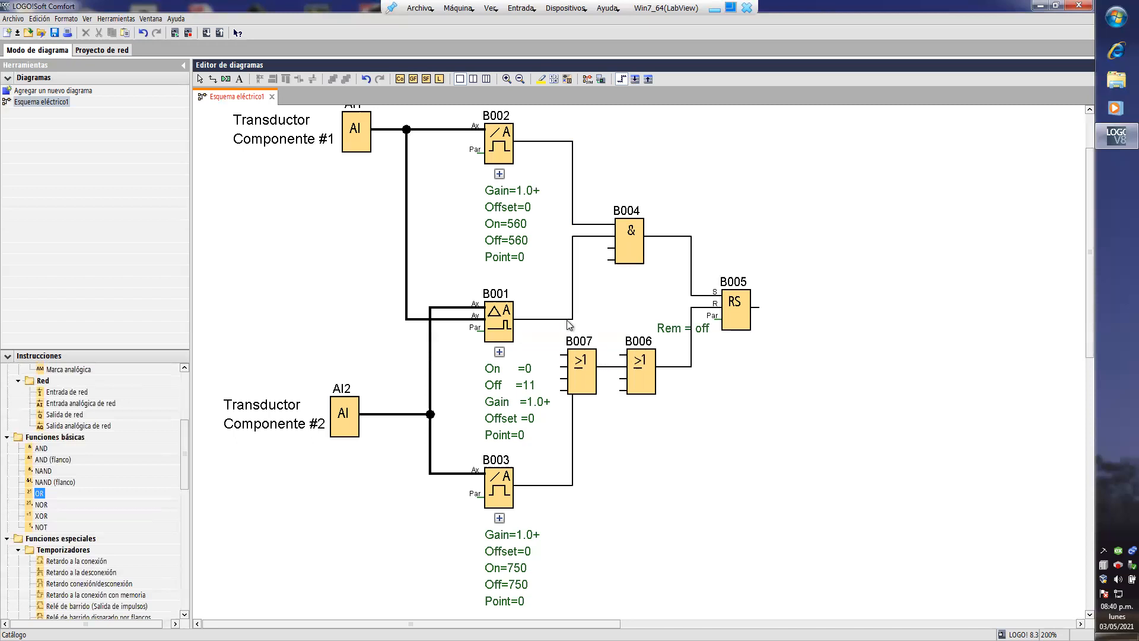
left_click(200, 79)
left_click(581, 358)
key("Delete")
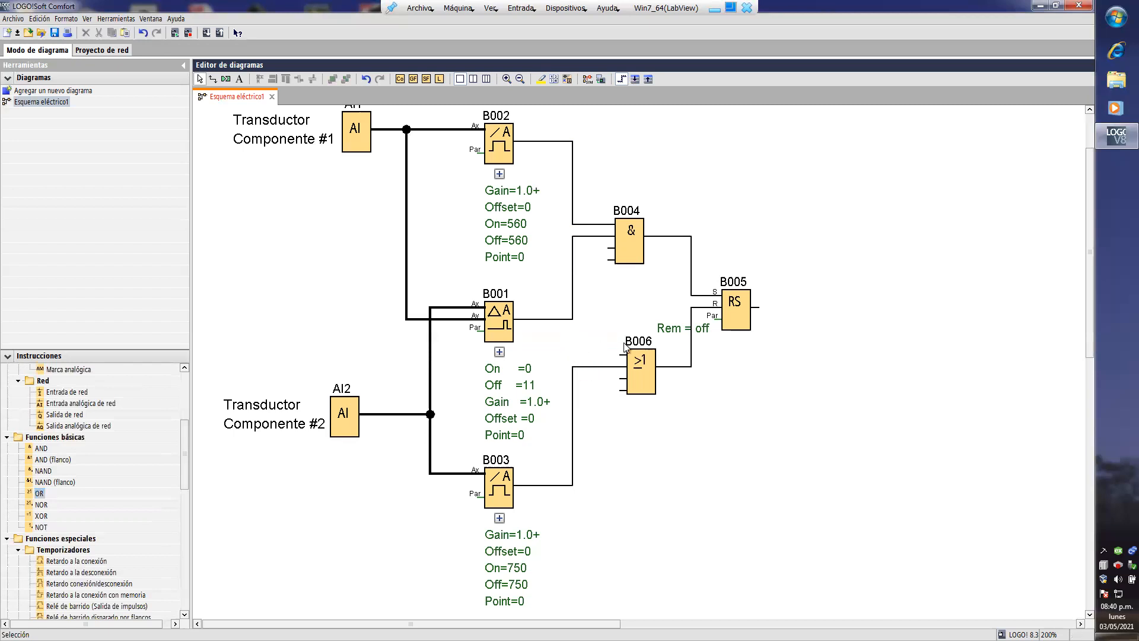
- Connect the comparator's output to the OR gate's first input and negate that input
left_click_drag(605, 359, 572, 319)
left_click(624, 355)
- Place digital outputs Q1 and Q2 to the right of the latching relay and connect both to its output, with Q2 level with the relay
left_click_drag(184, 450, 184, 400)
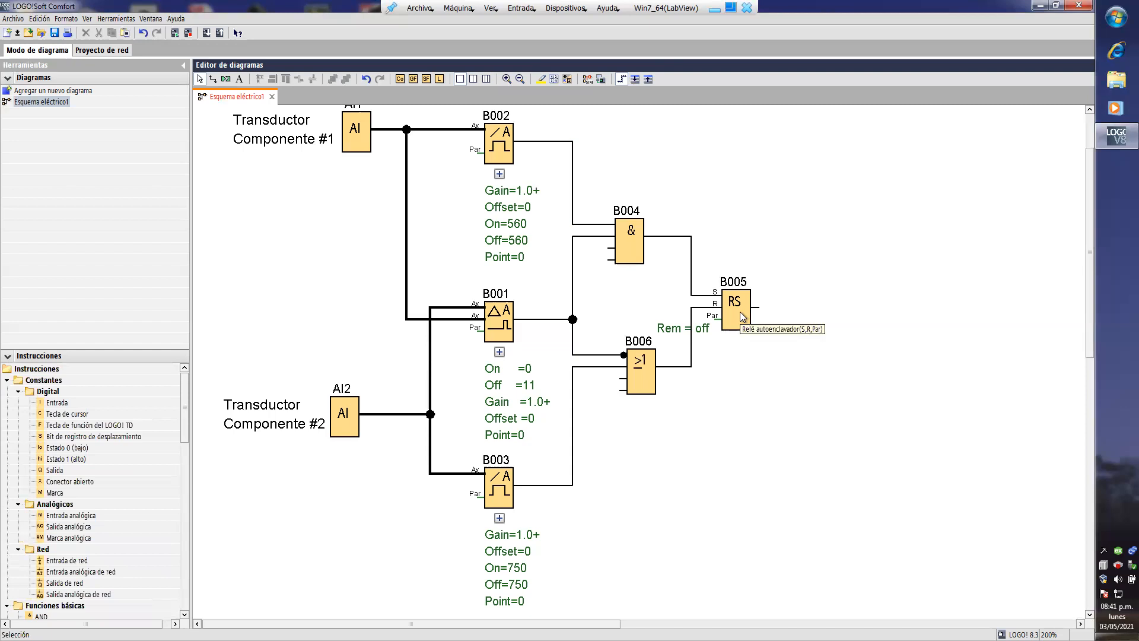
left_click(54, 470)
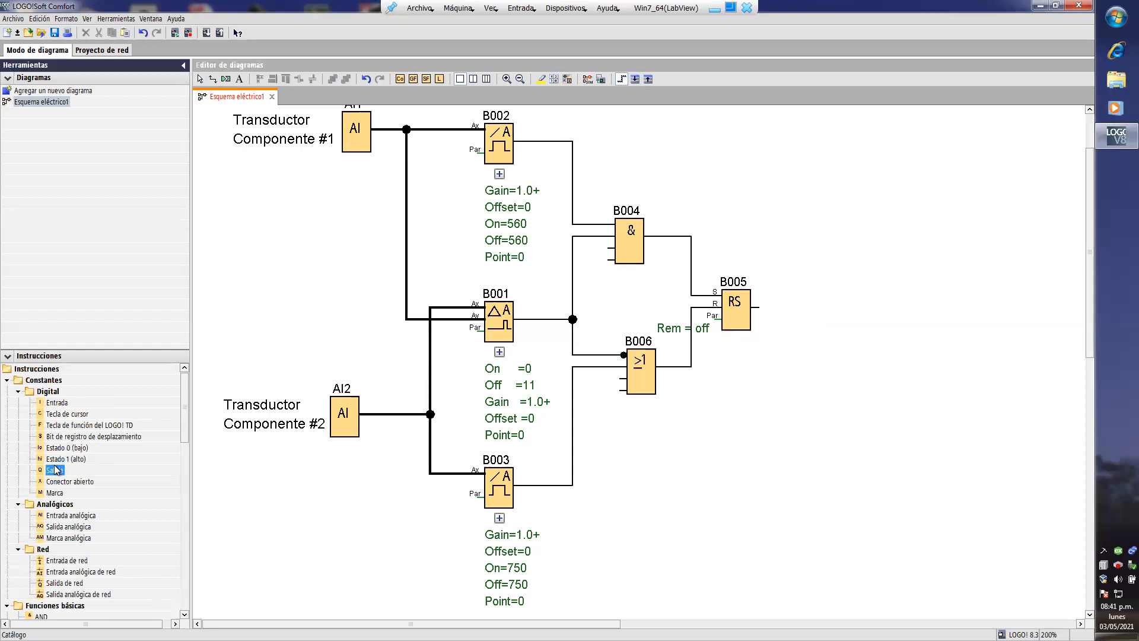
left_click(845, 176)
left_click(842, 318)
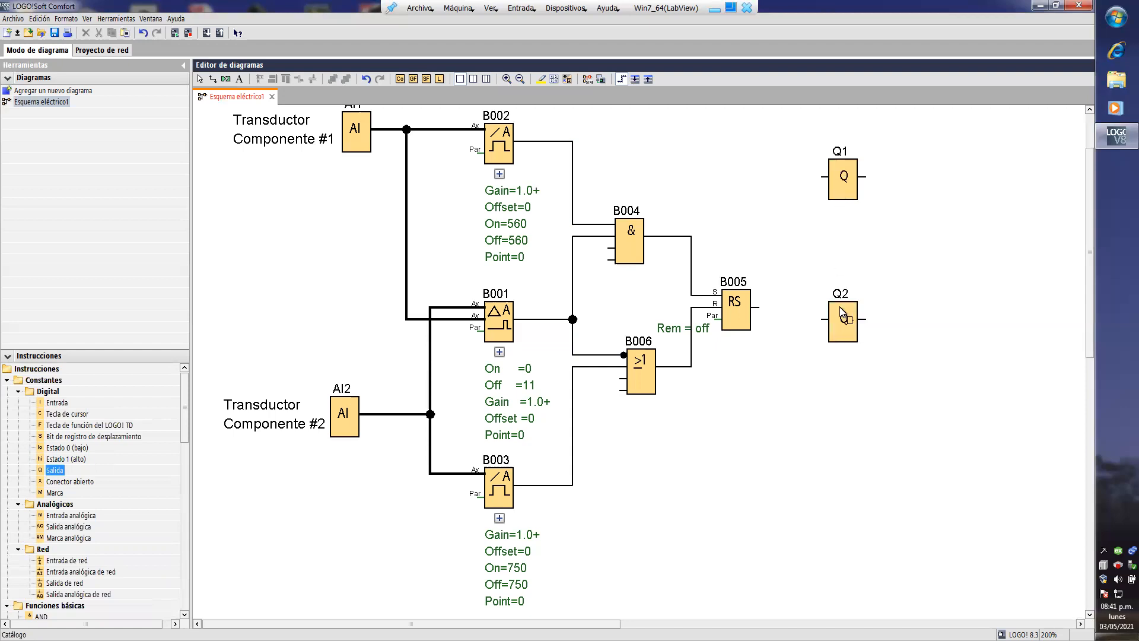
left_click_drag(821, 177, 842, 303)
left_click(843, 326)
- Add the two-line comment "Electroválvula componente #1" to output Q1
double_click(845, 185)
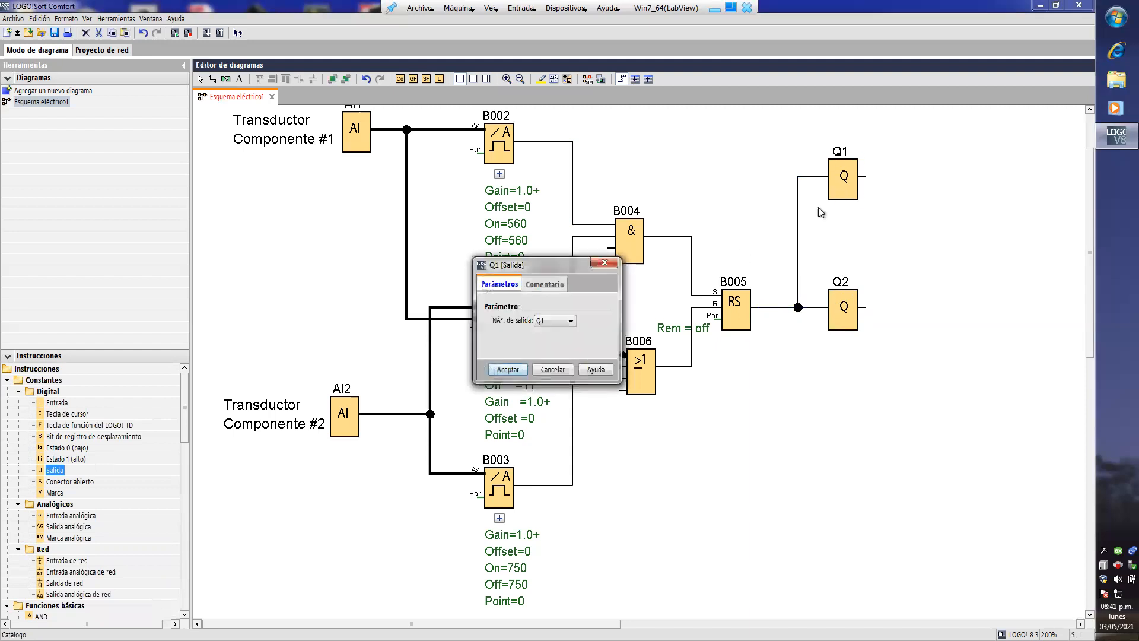
left_click(549, 285)
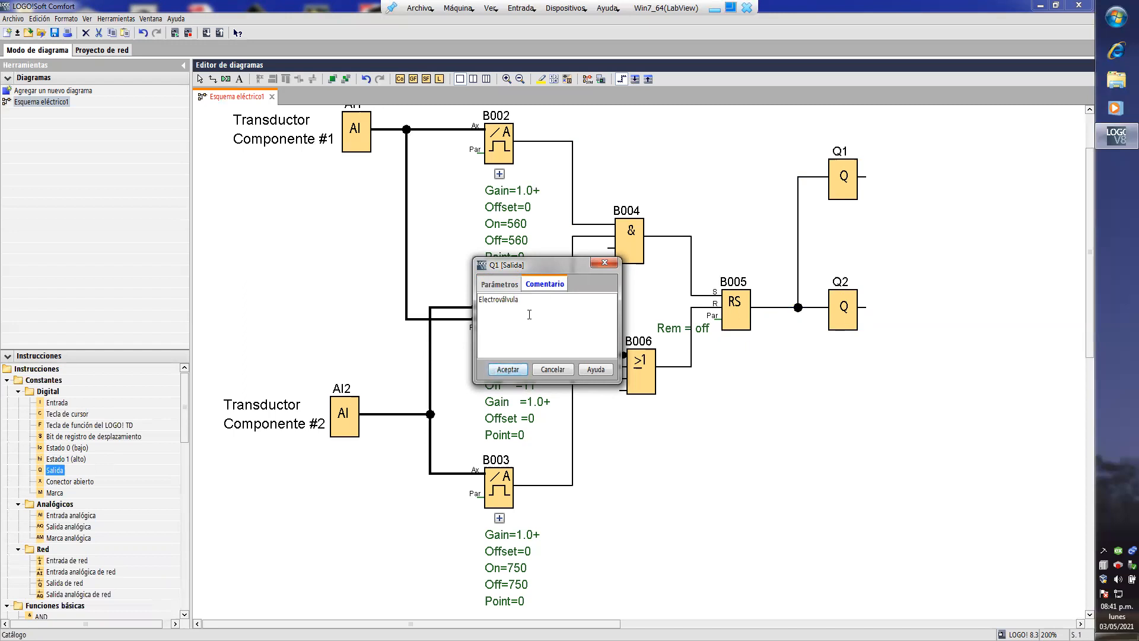
type("mponente #1")
left_click(514, 372)
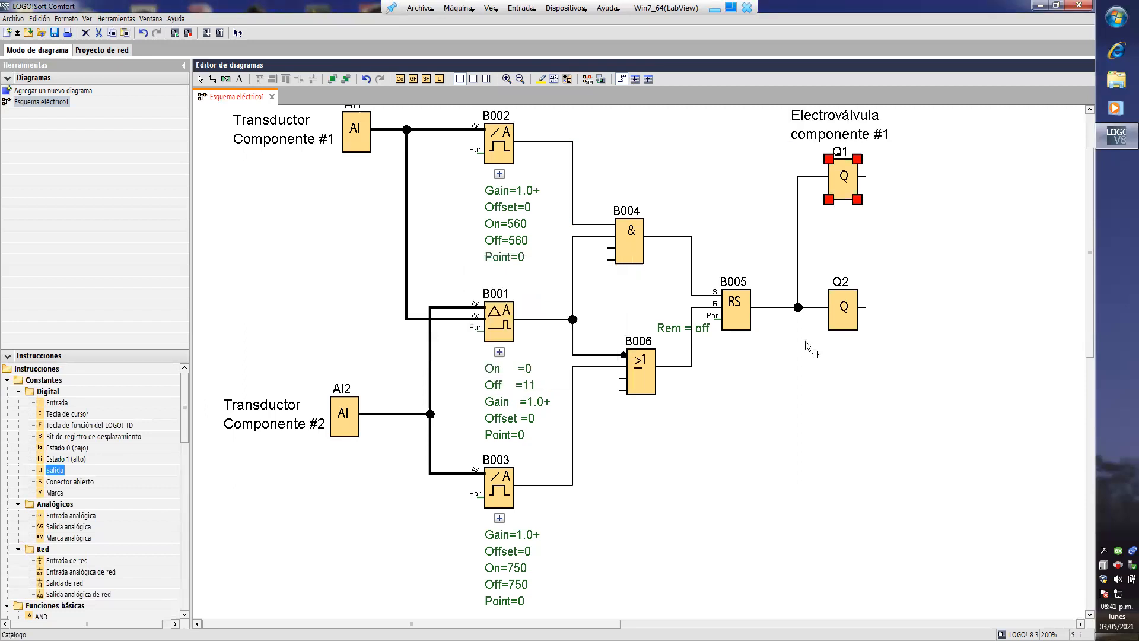
- Add the two-line comment "Electroválvula Componente #2" to output Q2
double_click(849, 308)
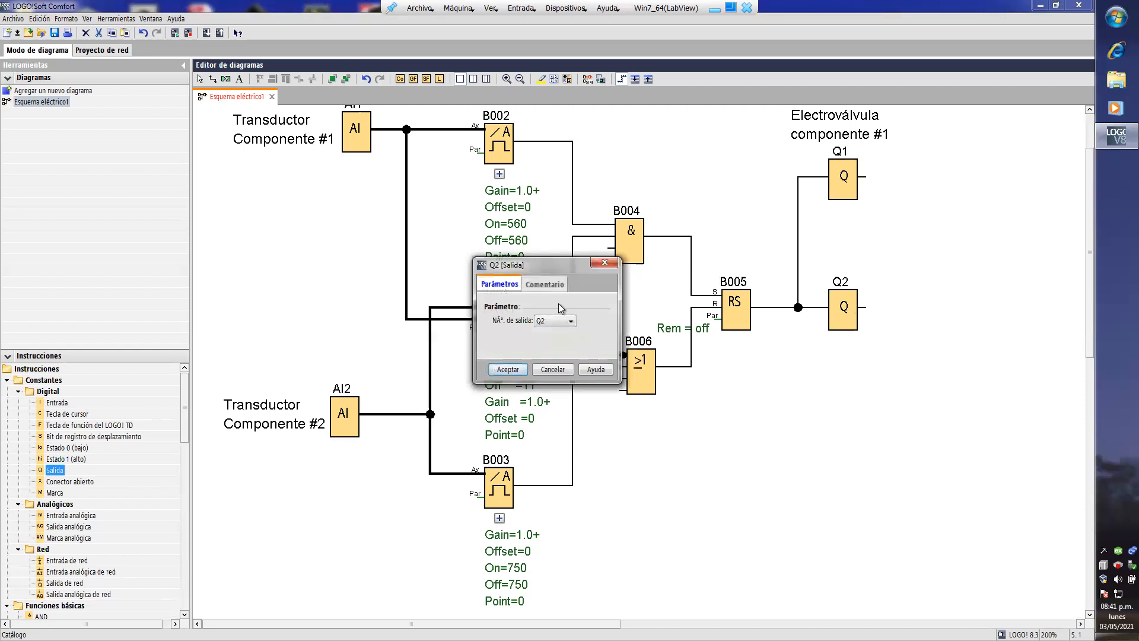
left_click(545, 284)
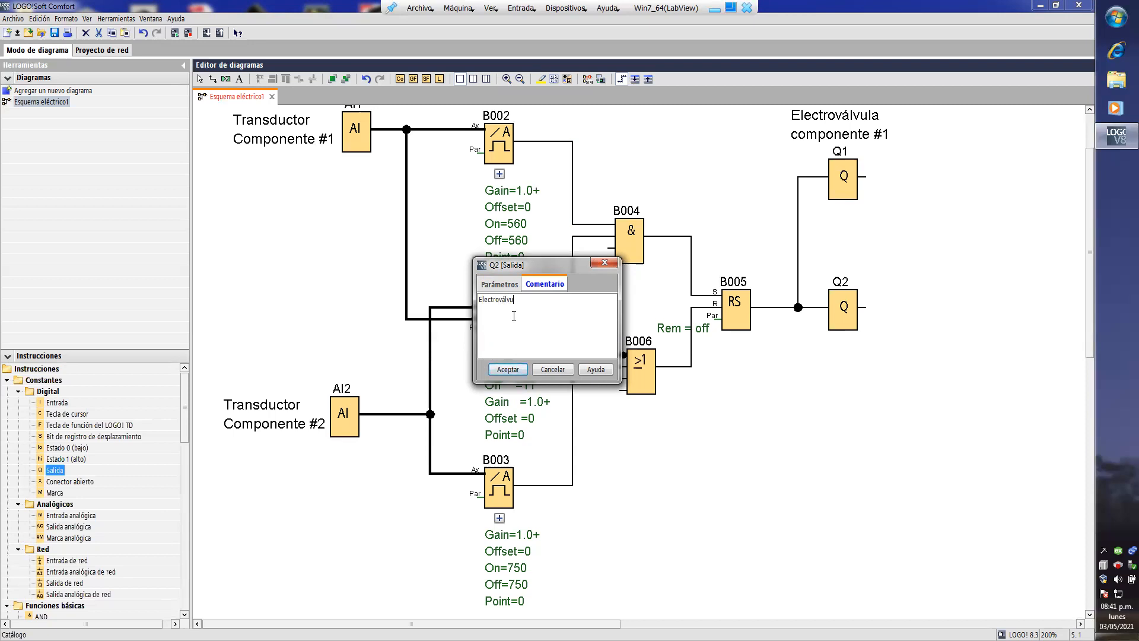
type("Componente #2")
left_click(508, 369)
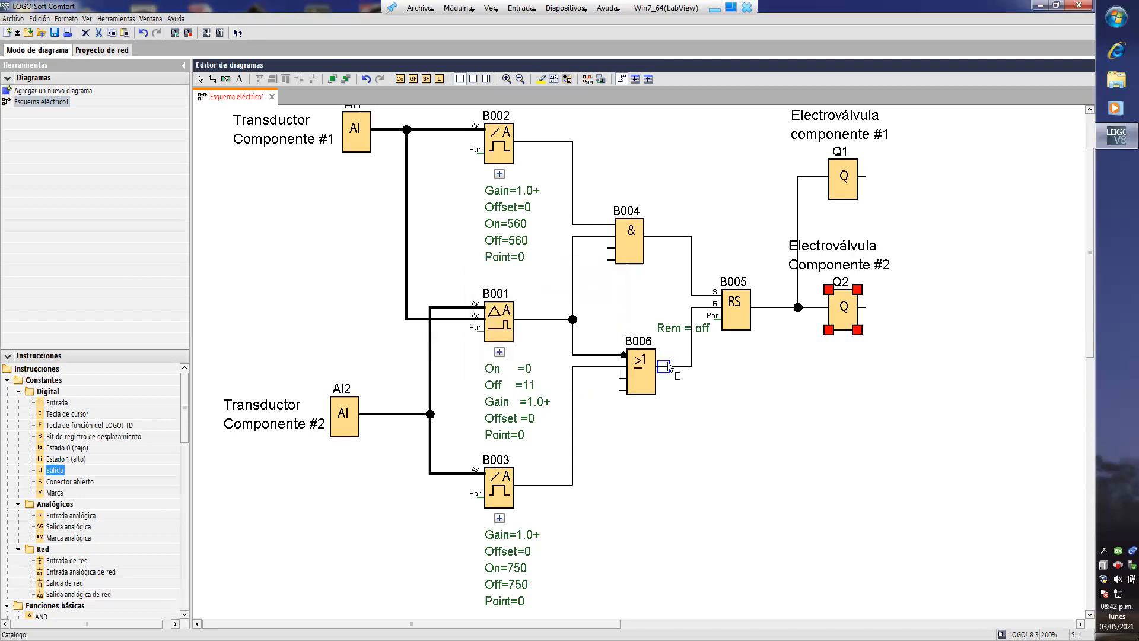
left_click(856, 250)
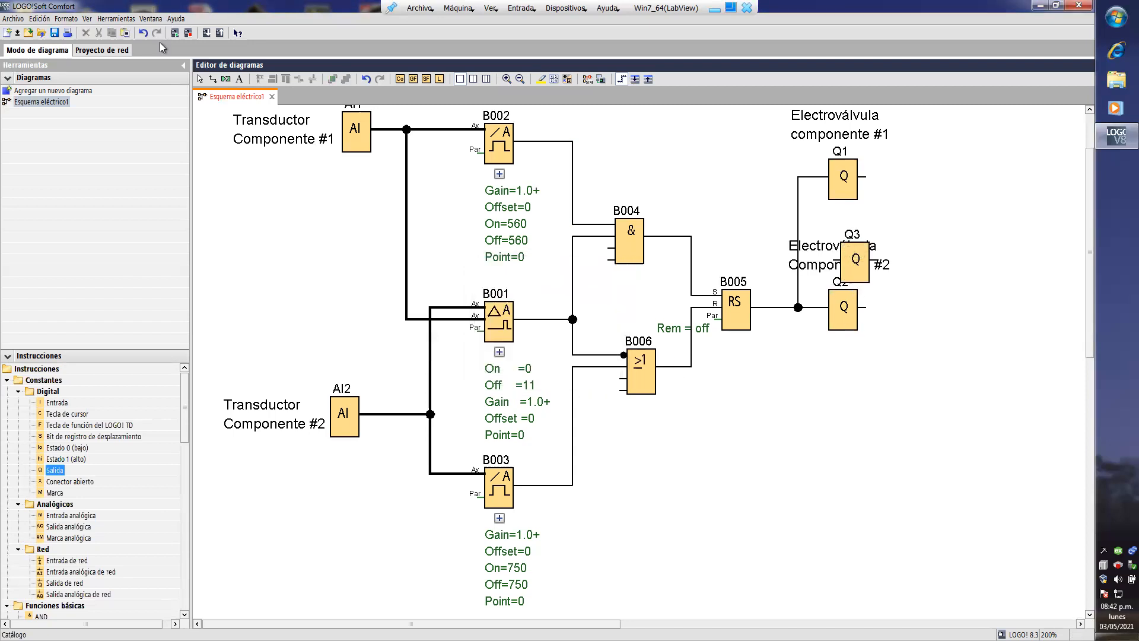
left_click(865, 259)
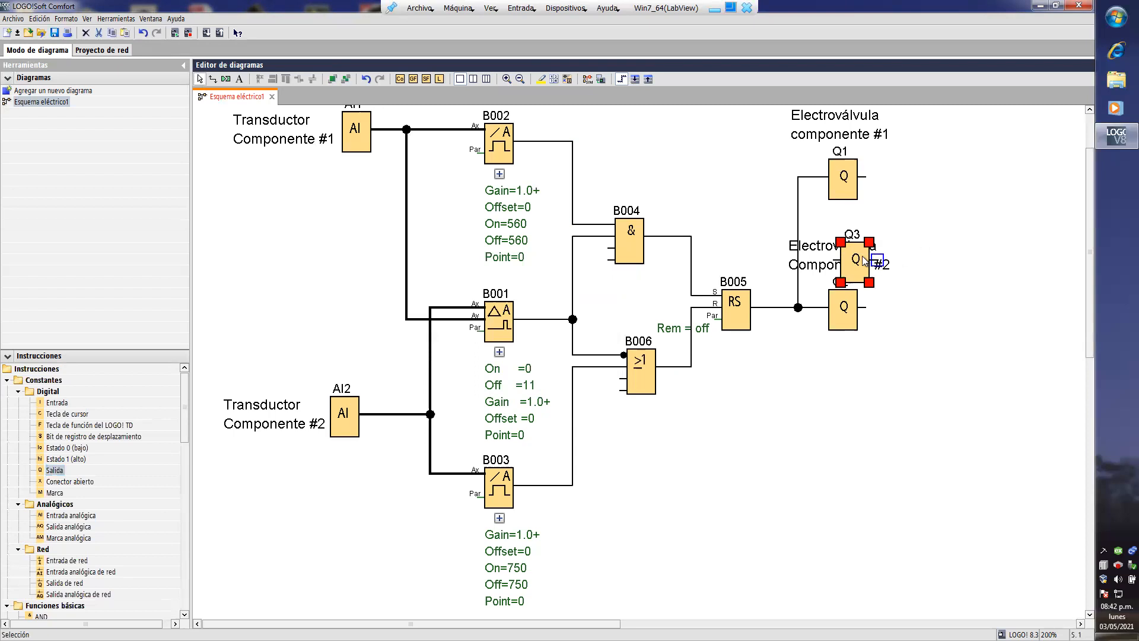
key("Delete")
- Move the electrovalve comments of outputs Q1 and Q2 to directly beside the right edge of their blocks
left_click(861, 257)
left_click_drag(862, 257, 937, 307)
left_click_drag(881, 146, 950, 199)
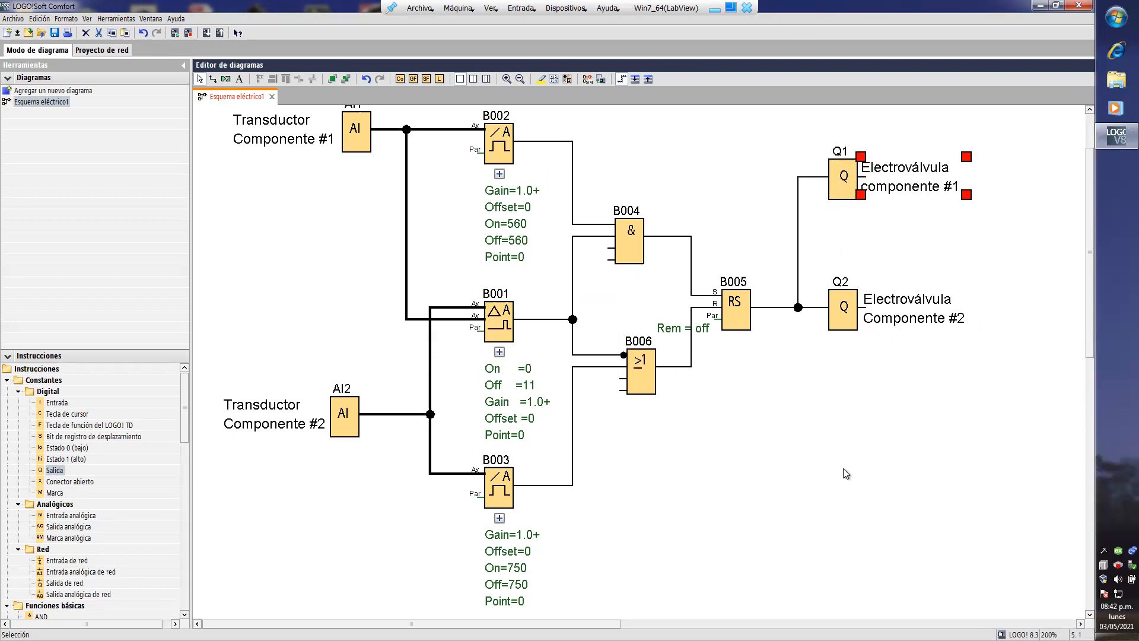
left_click(822, 475)
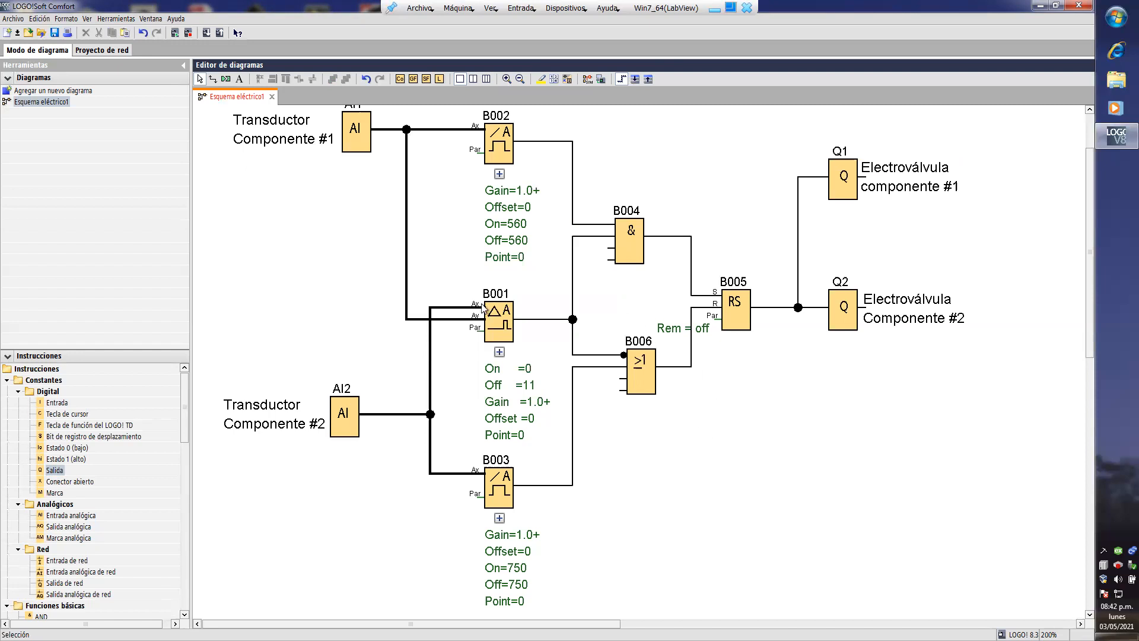
- Start the program simulation and set analog input AI1 to 560
left_click(127, 19)
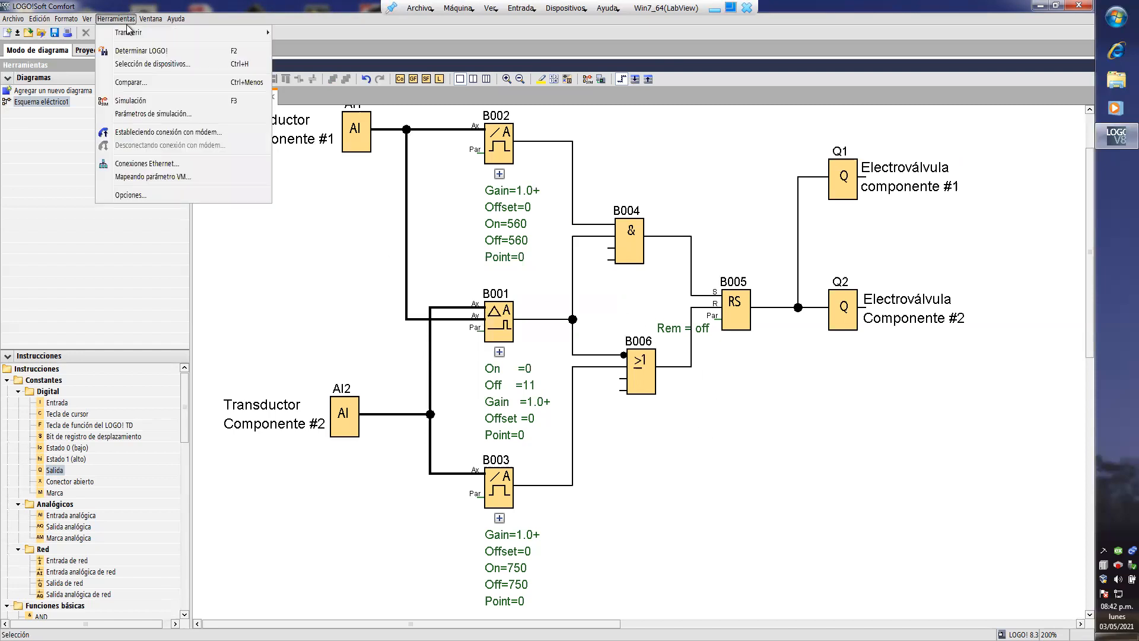
left_click(141, 100)
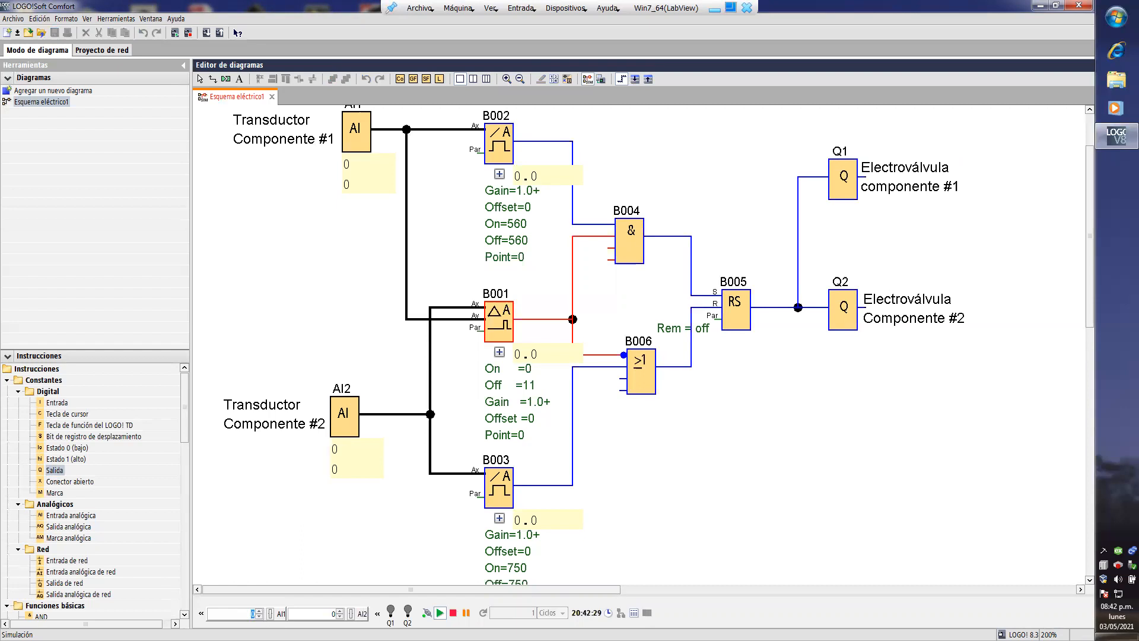
type("560")
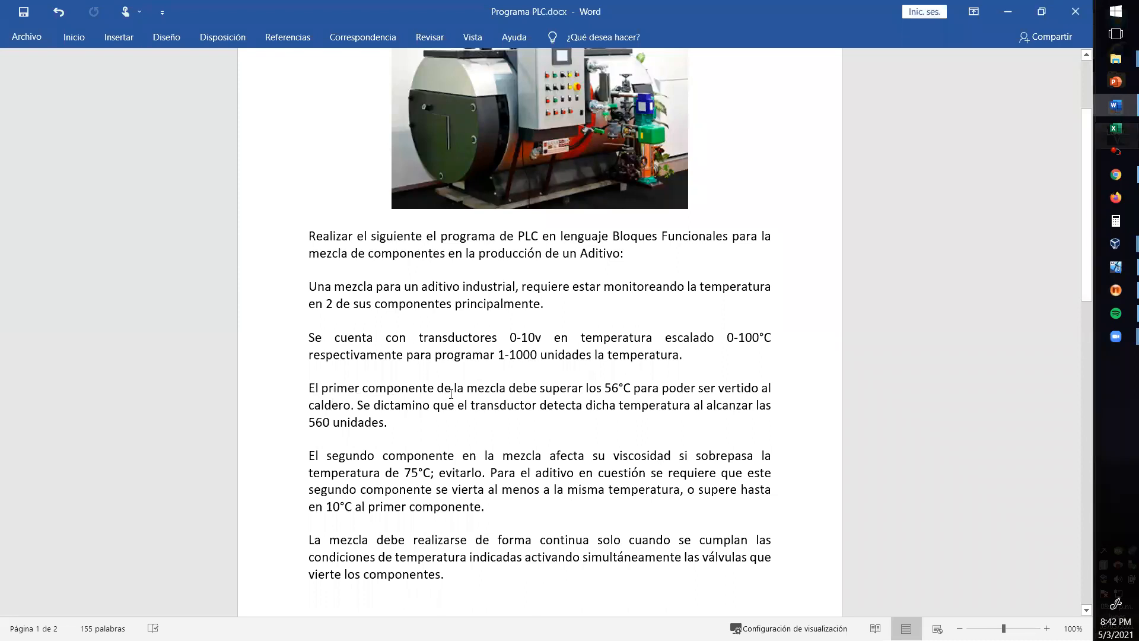
- Highlight the 56°C, 560 and 75°C limits in the Word problem statement and return to LOGO!Soft Comfort
left_click_drag(606, 387, 633, 389)
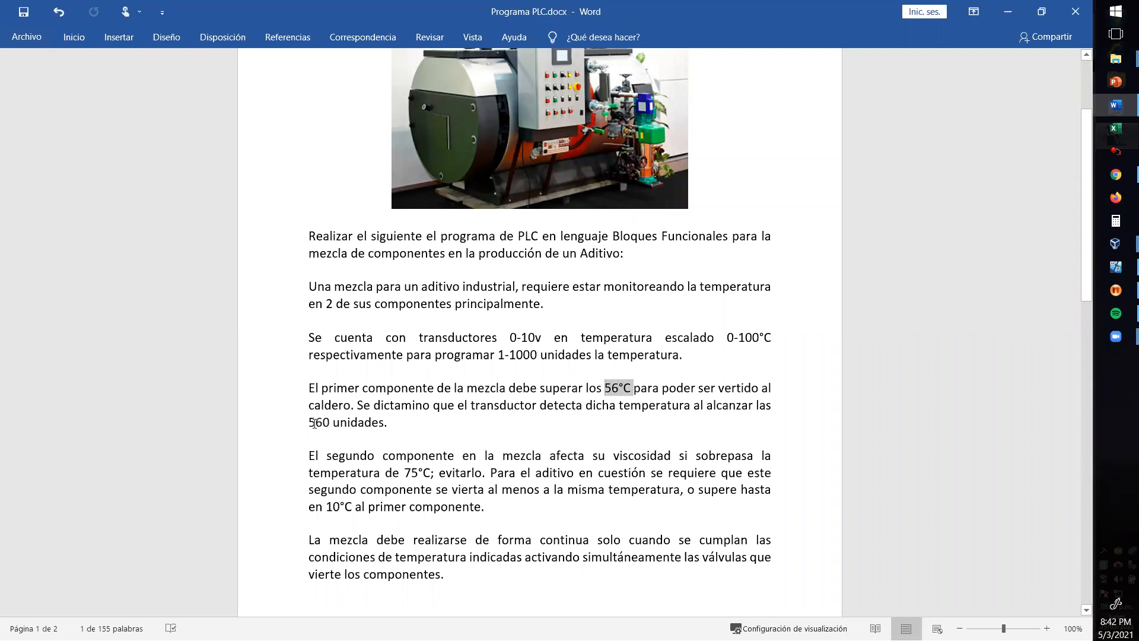
left_click_drag(309, 422, 333, 423)
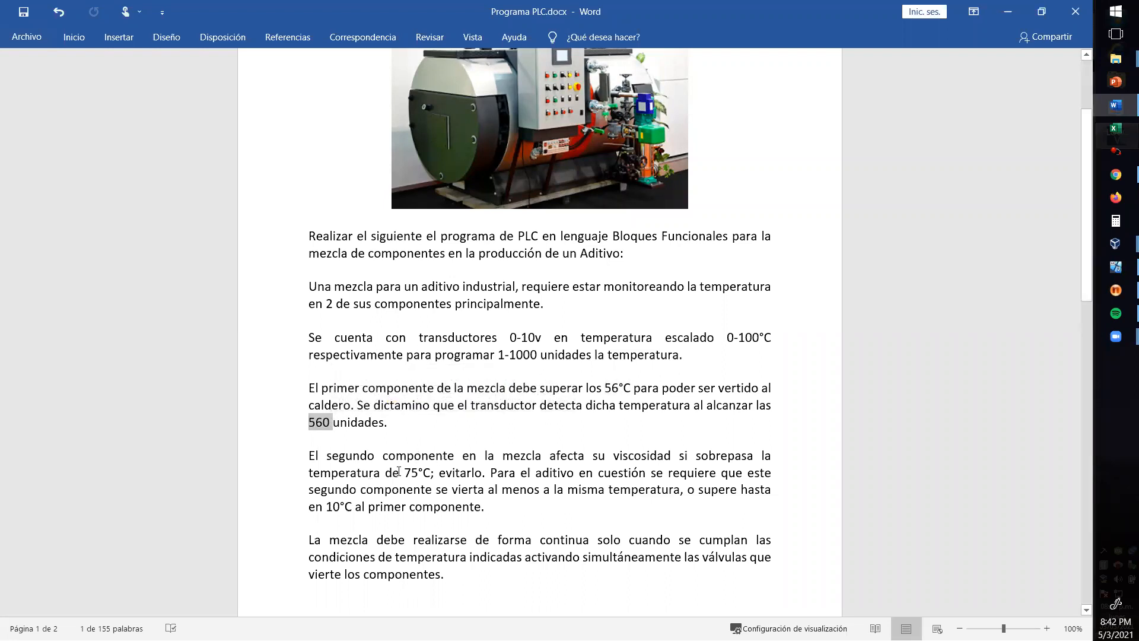
left_click_drag(407, 471, 424, 472)
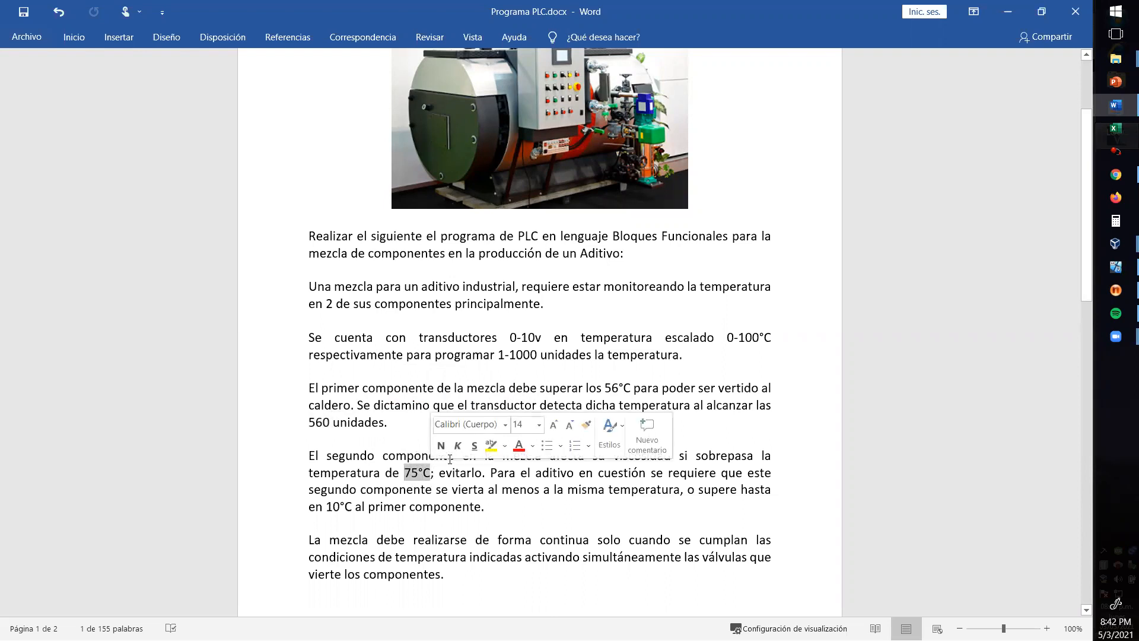
left_click(1115, 268)
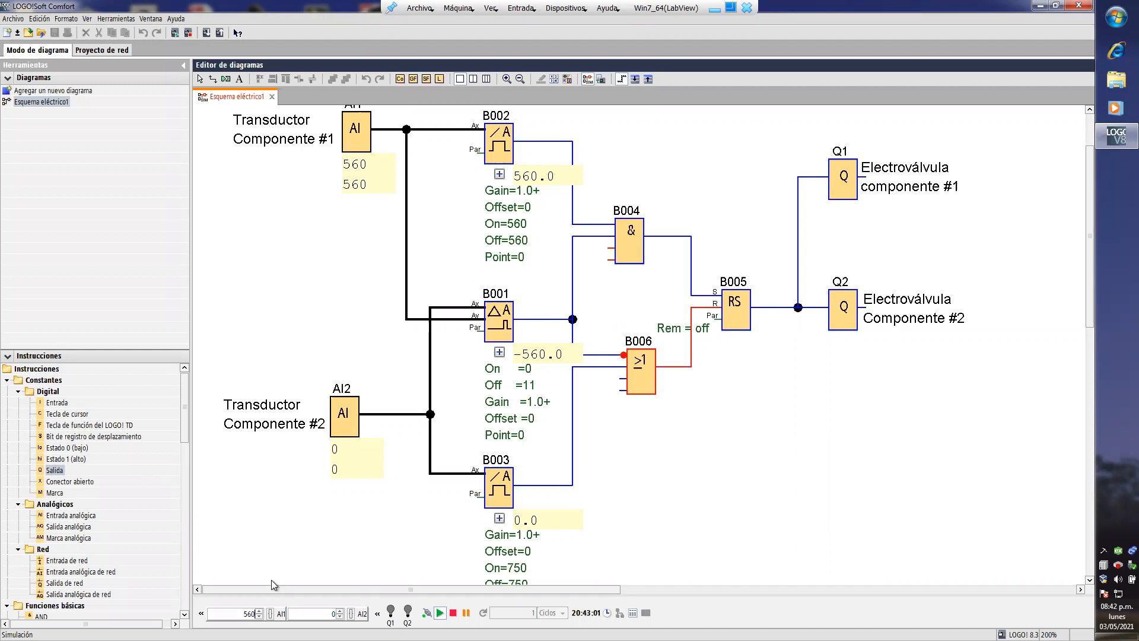
- Test the 560 threshold switch by varying simulated input AI1 between 559 and 561, finishing at 561
left_click(259, 611)
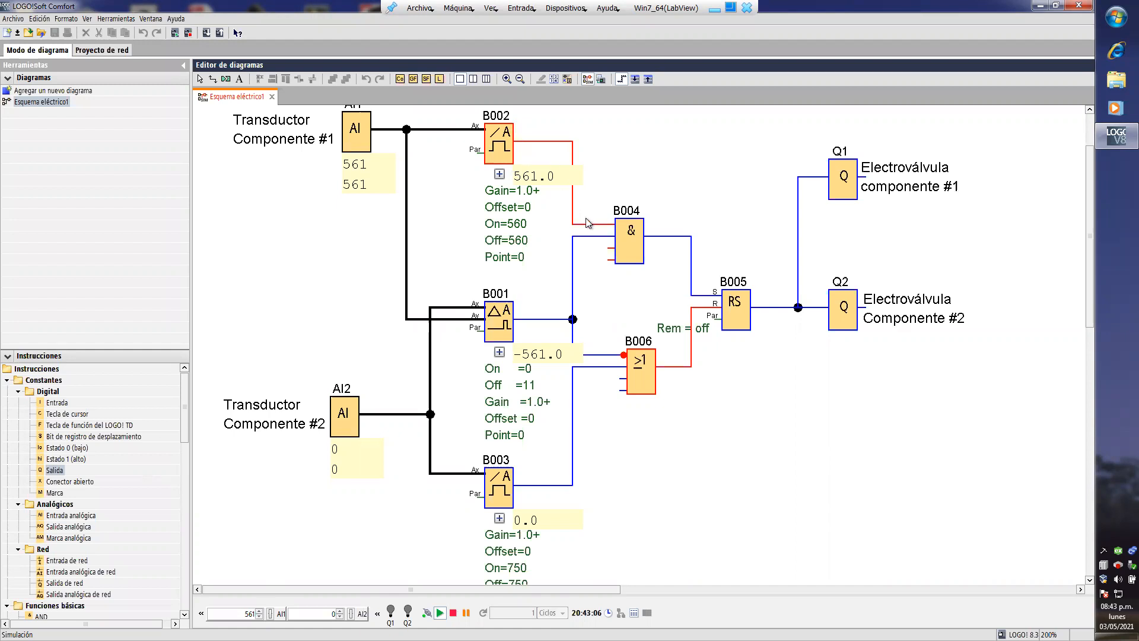
left_click(259, 617)
left_click(260, 616)
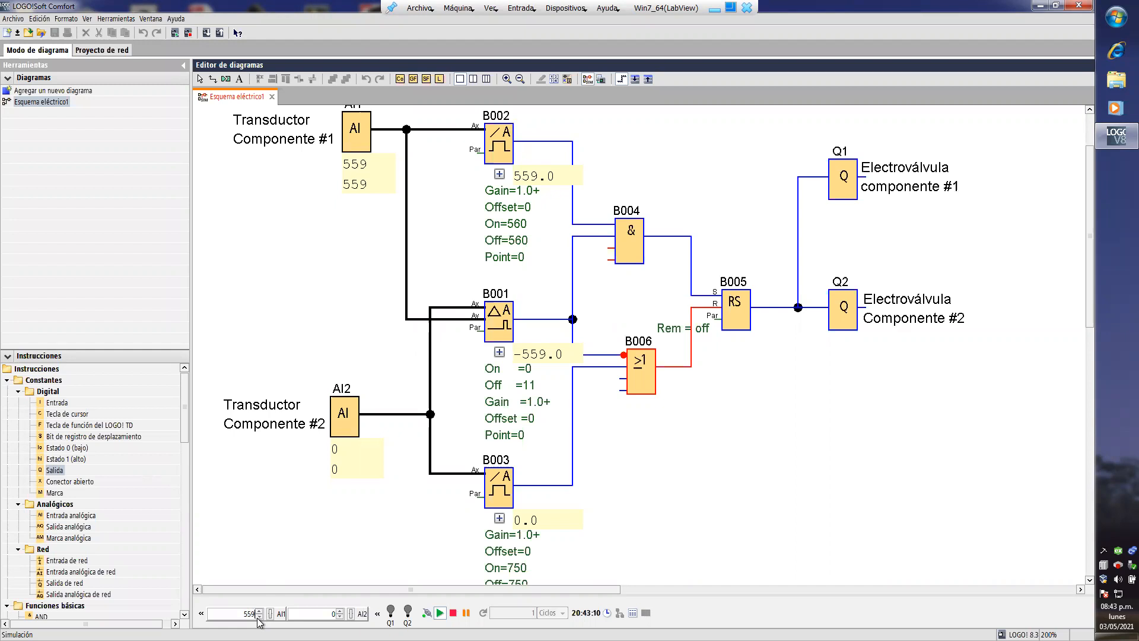
left_click(259, 616)
left_click(259, 616)
left_click(259, 617)
left_click(259, 617)
left_click(260, 617)
left_click(258, 617)
left_click(259, 617)
left_click(259, 617)
left_click(259, 611)
left_click(259, 611)
left_click(259, 610)
left_click(259, 611)
left_click(260, 610)
left_click(260, 610)
left_click(259, 611)
left_click(259, 610)
left_click(259, 611)
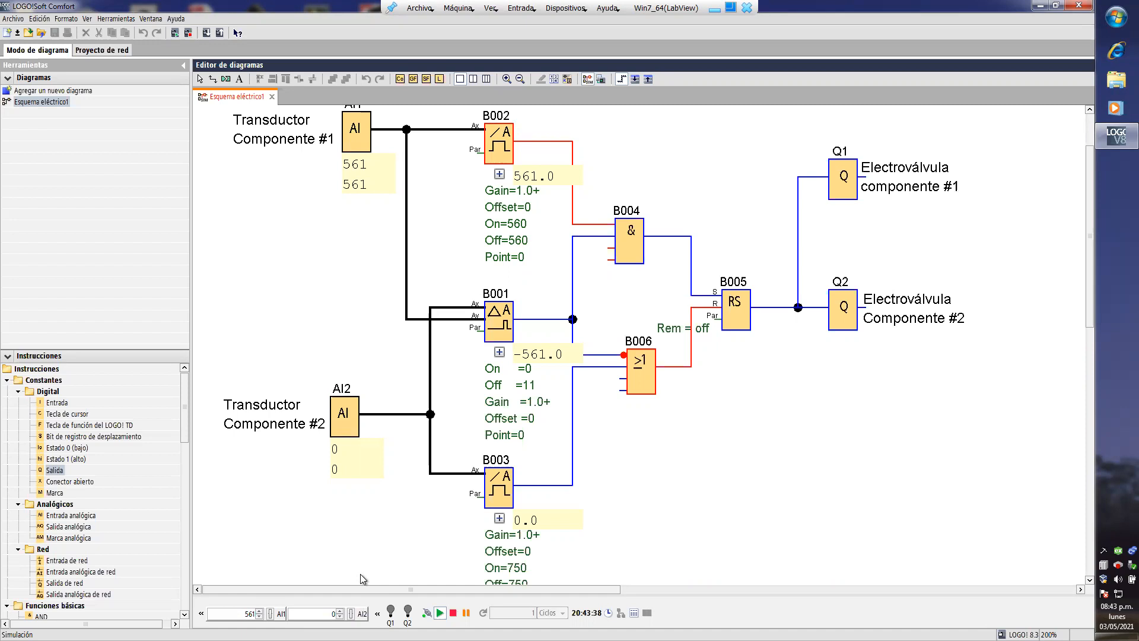
- Set simulated input AI2 to 560 and raise it by one to 561 to match AI1
left_click(346, 417)
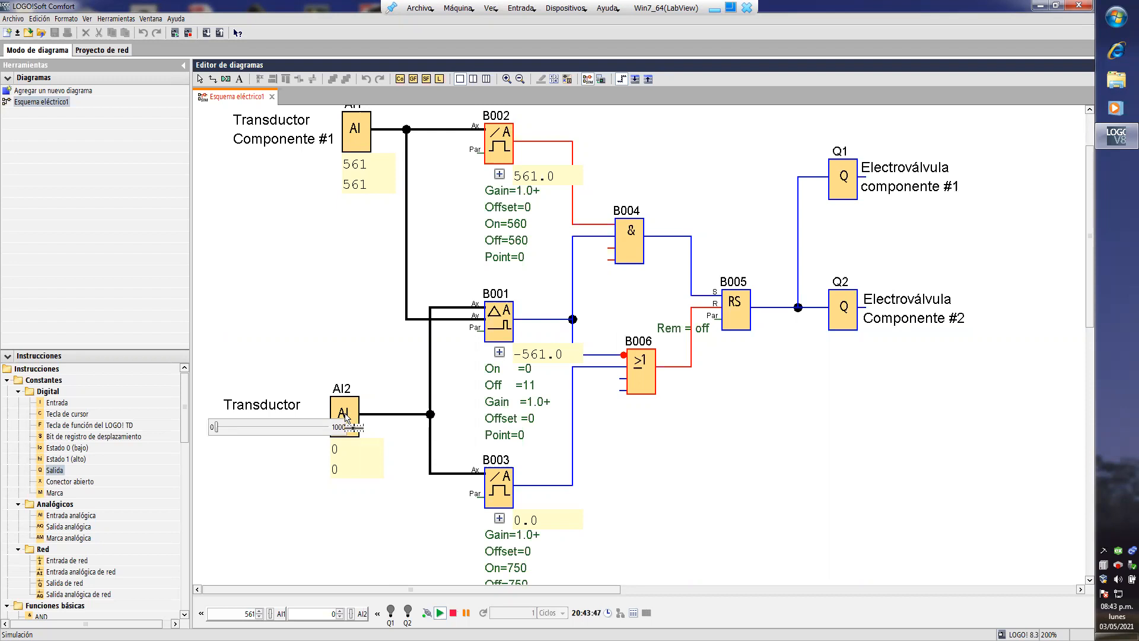
left_click(328, 617)
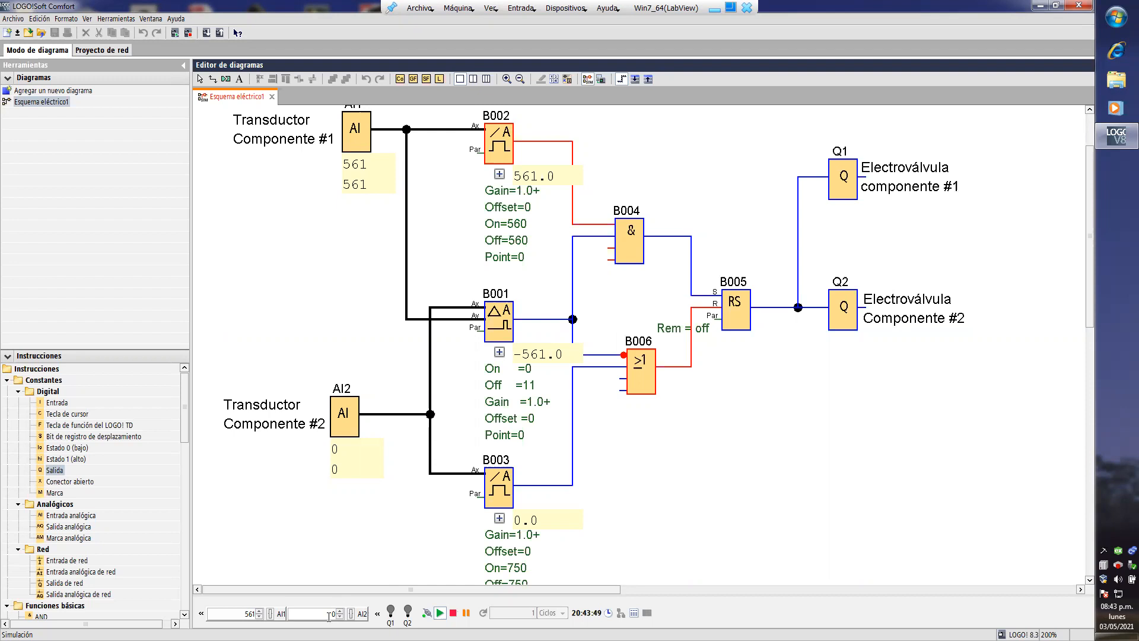
double_click(331, 613)
type("560")
left_click(340, 610)
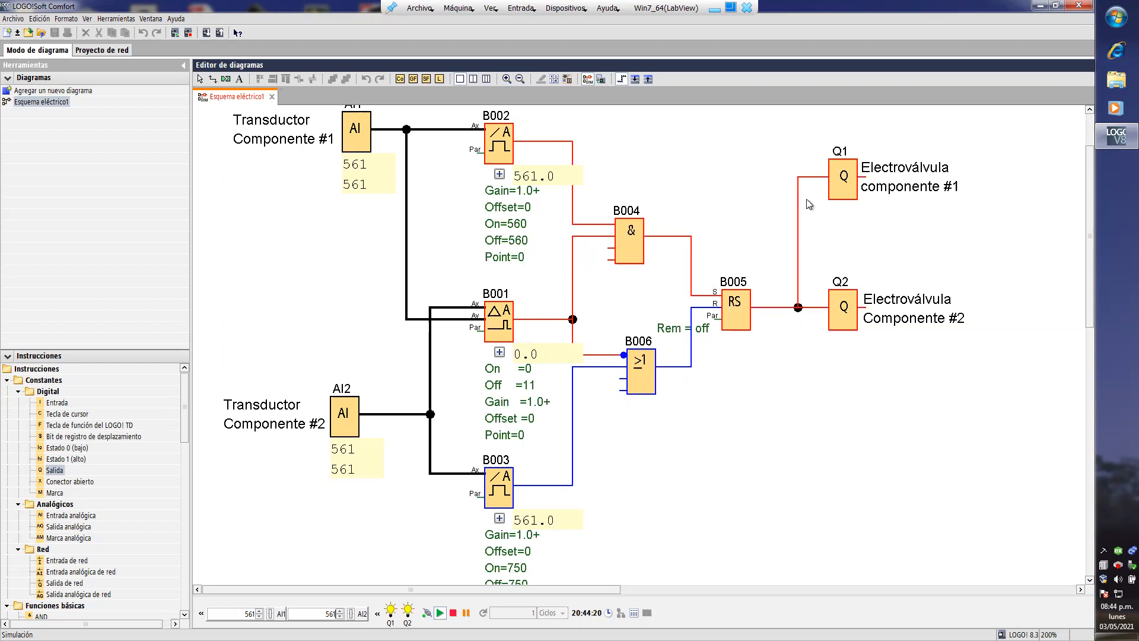
- Raise simulated input AI2 to 565 and briefly expand the analog comparator's parameter box to check the Ax-Ay difference
left_click(341, 611)
left_click(340, 611)
left_click(341, 611)
left_click(500, 352)
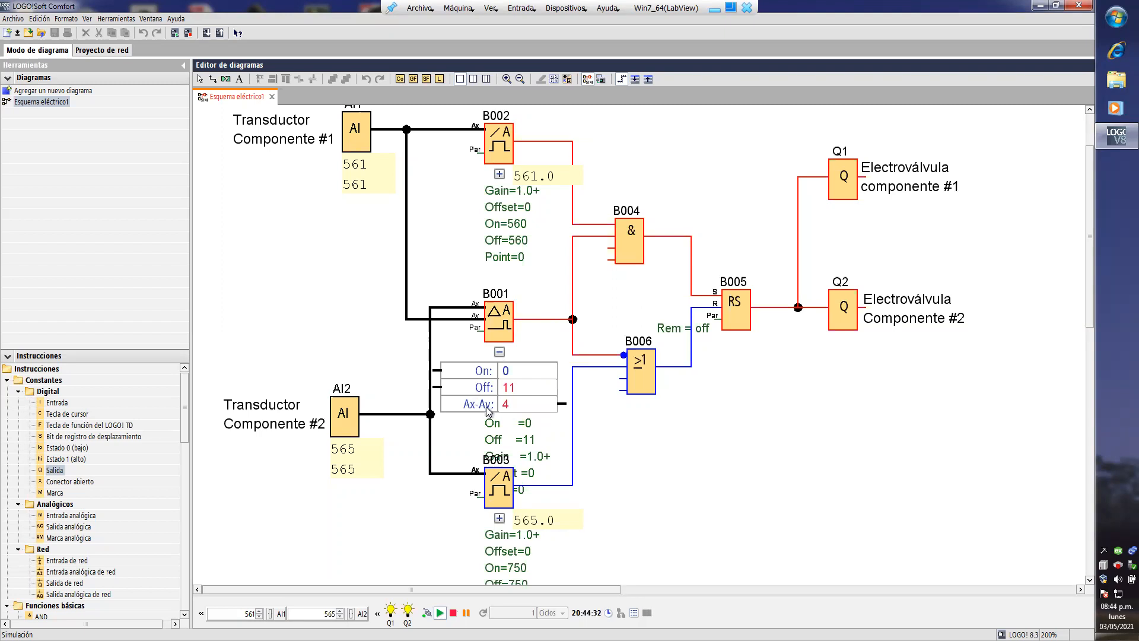
left_click(499, 353)
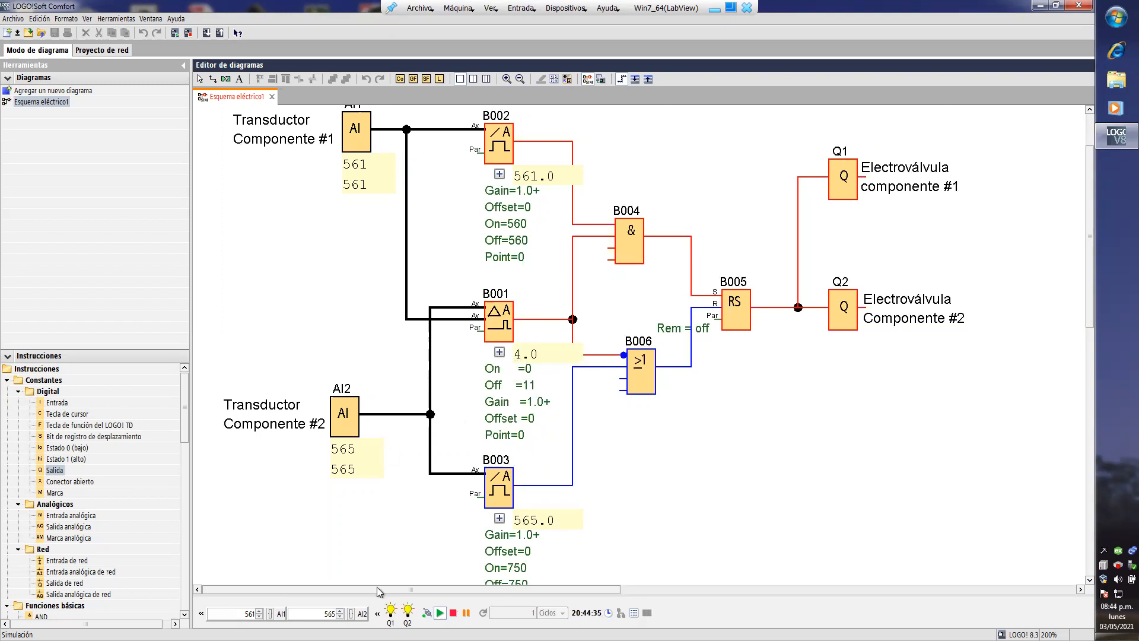
- Raise simulated input AI2 to 573 with AI1 at 561 to exceed the comparator's off limit of 11
left_click(340, 612)
left_click(341, 612)
left_click(340, 611)
left_click(340, 612)
left_click(340, 611)
left_click(341, 611)
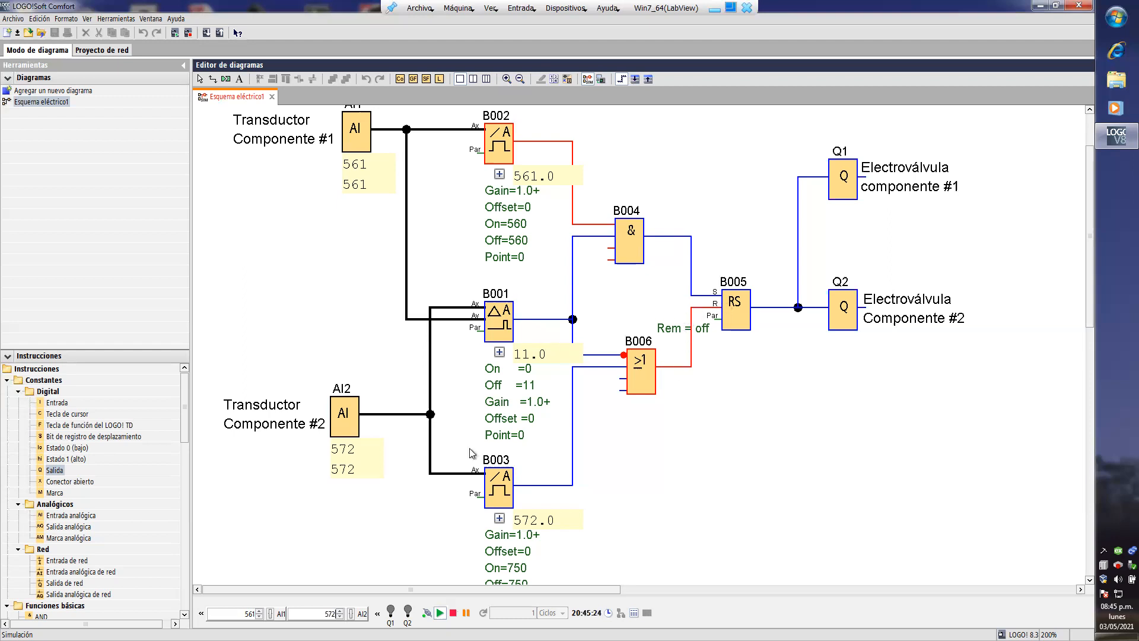
- Raise simulated input AI2 to 581 and AI1 to 572 to bring their difference back within the comparator's range
left_click(340, 611)
left_click(340, 611)
left_click(340, 611)
left_click(340, 611)
left_click(340, 611)
left_click(340, 611)
left_click(260, 611)
left_click(259, 611)
left_click(259, 611)
left_click(259, 611)
left_click(259, 612)
left_click(259, 611)
left_click(260, 611)
left_click(259, 611)
left_click(259, 611)
left_click(259, 611)
left_click(260, 612)
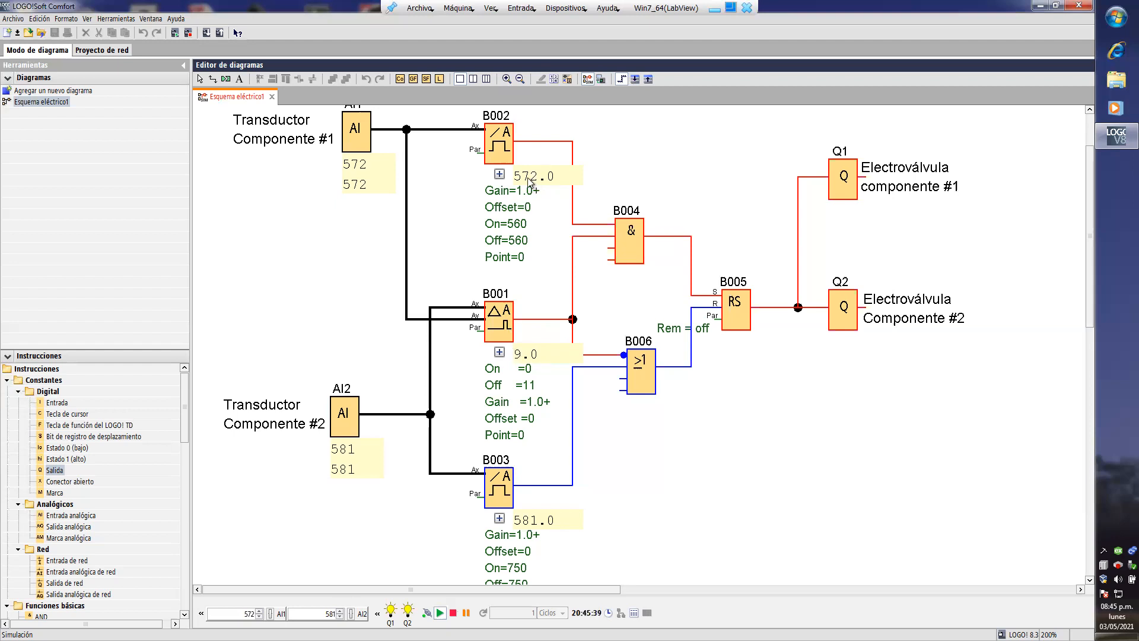
- Raise simulated input AI2 through 583 to 588, and raise AI1 to 578
left_click(340, 610)
left_click(341, 611)
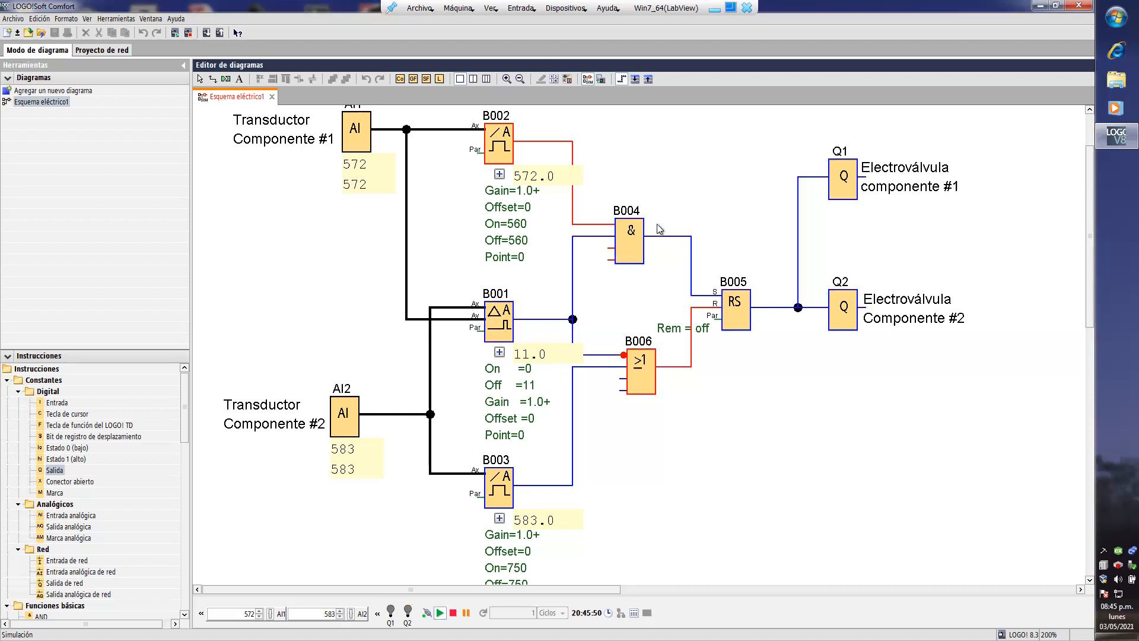
left_click(341, 611)
left_click(341, 611)
left_click(341, 612)
left_click(340, 612)
left_click(341, 612)
left_click(259, 612)
left_click(259, 612)
left_click(259, 612)
left_click(260, 612)
left_click(260, 611)
left_click(259, 611)
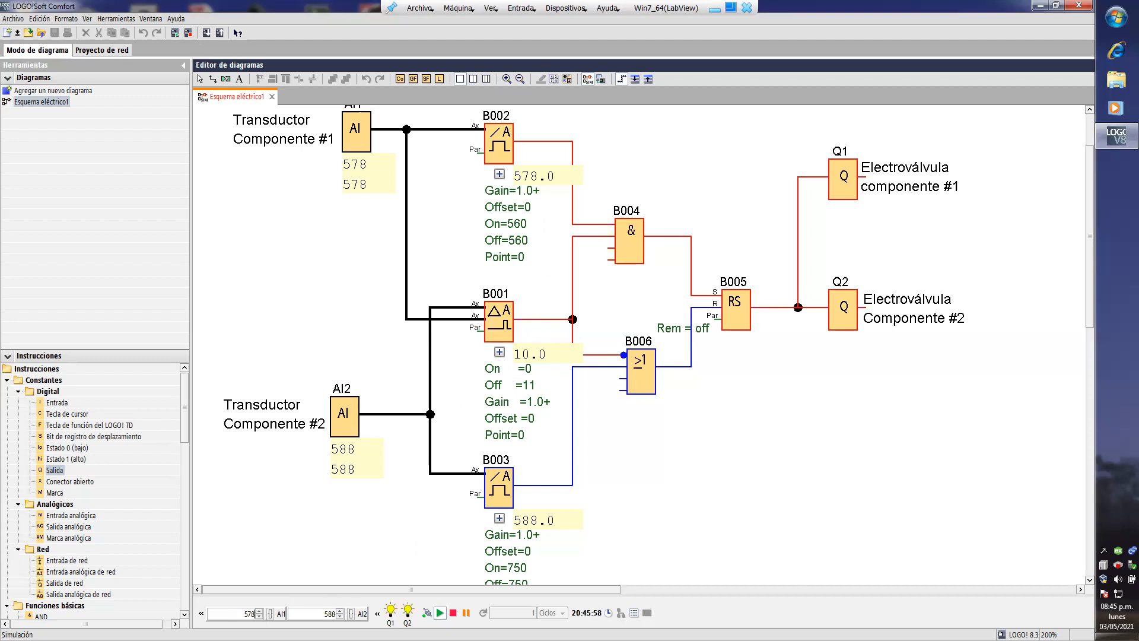
- Raise simulated input AI1 to 589 so that it exceeds AI2 by one unit
left_click(262, 611)
left_click(262, 611)
left_click(261, 611)
left_click(261, 611)
left_click(261, 611)
left_click(261, 610)
left_click(261, 610)
left_click(262, 610)
left_click(262, 610)
left_click(261, 610)
left_click(261, 610)
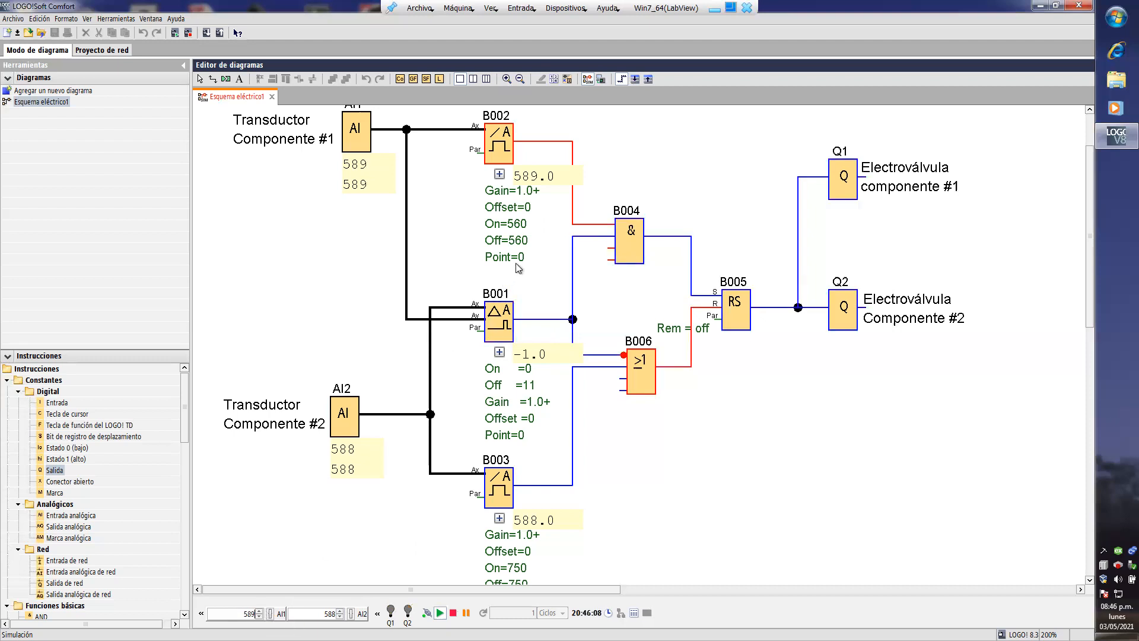
- Bring simulated inputs AI1 and AI2 both to 590
left_click(260, 611)
left_click(259, 612)
left_click(259, 616)
left_click(340, 611)
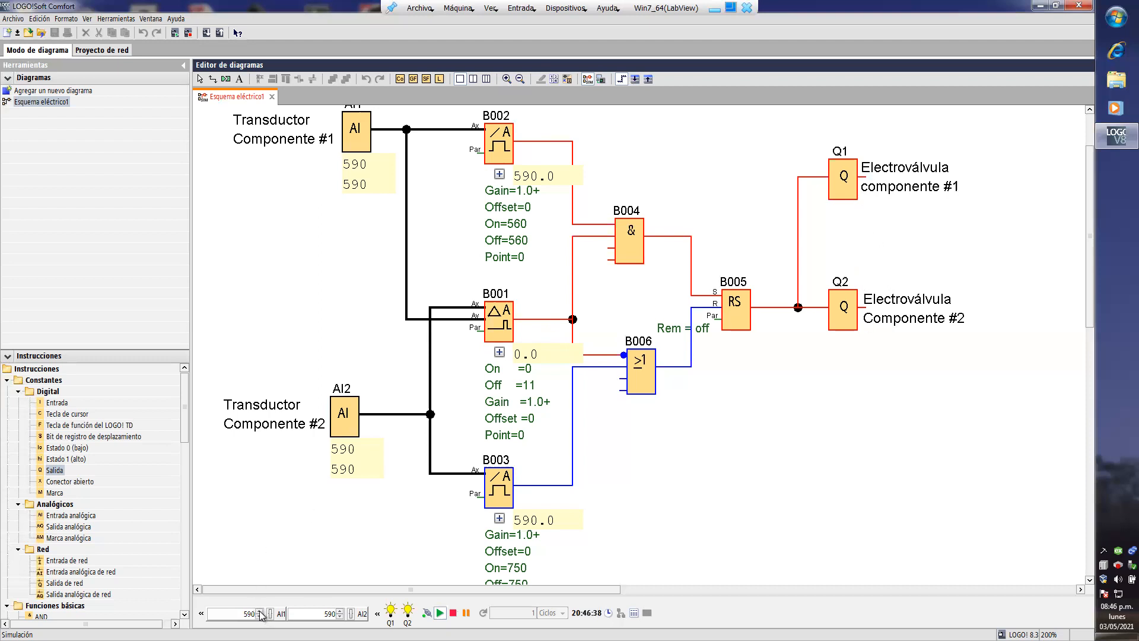
- Raise simulated input AI2 to 593 and set it to the second component's threshold of 750
left_click(340, 612)
scroll(521, 574, "down", 1)
scroll(521, 574, "down", 1)
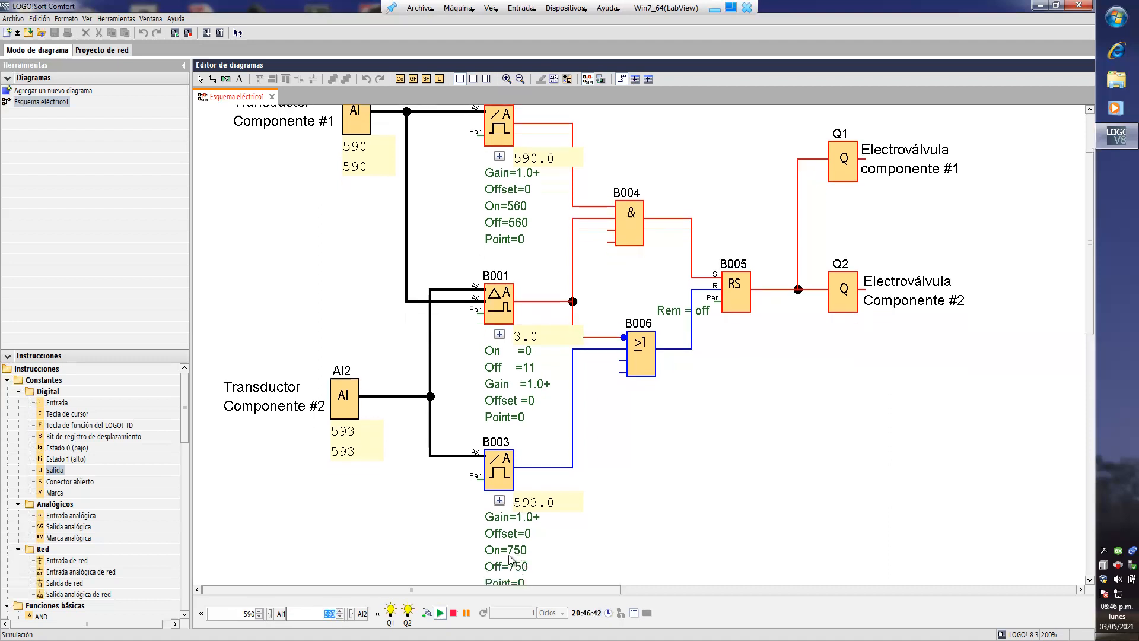
type("750")
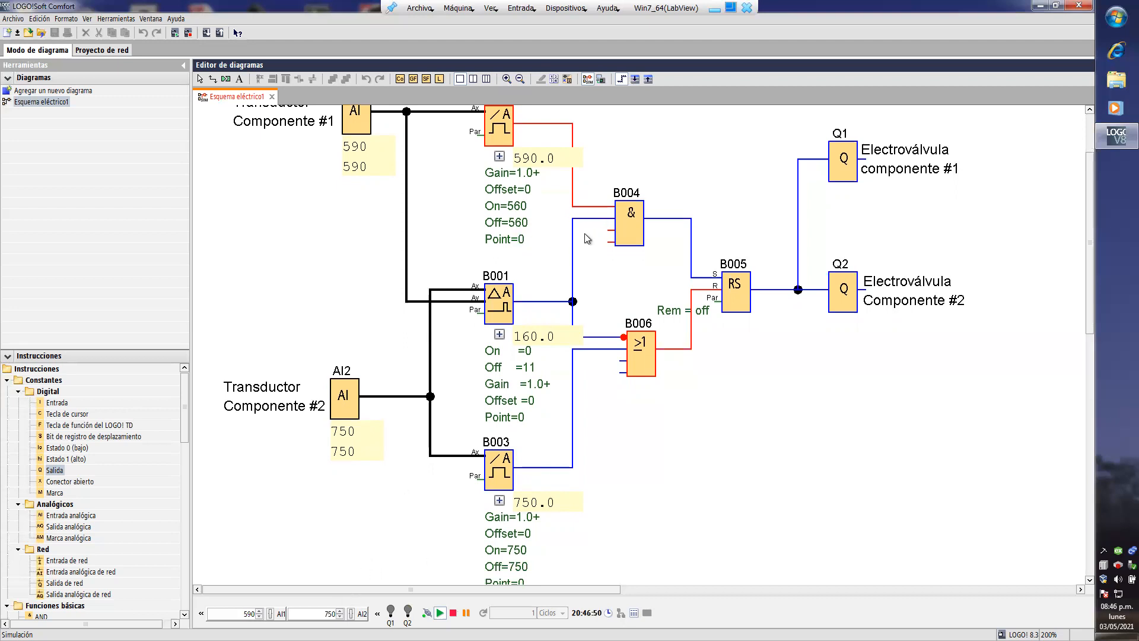
- Set simulated input AI1 to 745
scroll(587, 237, "up", 1)
left_click_drag(249, 616, 262, 620)
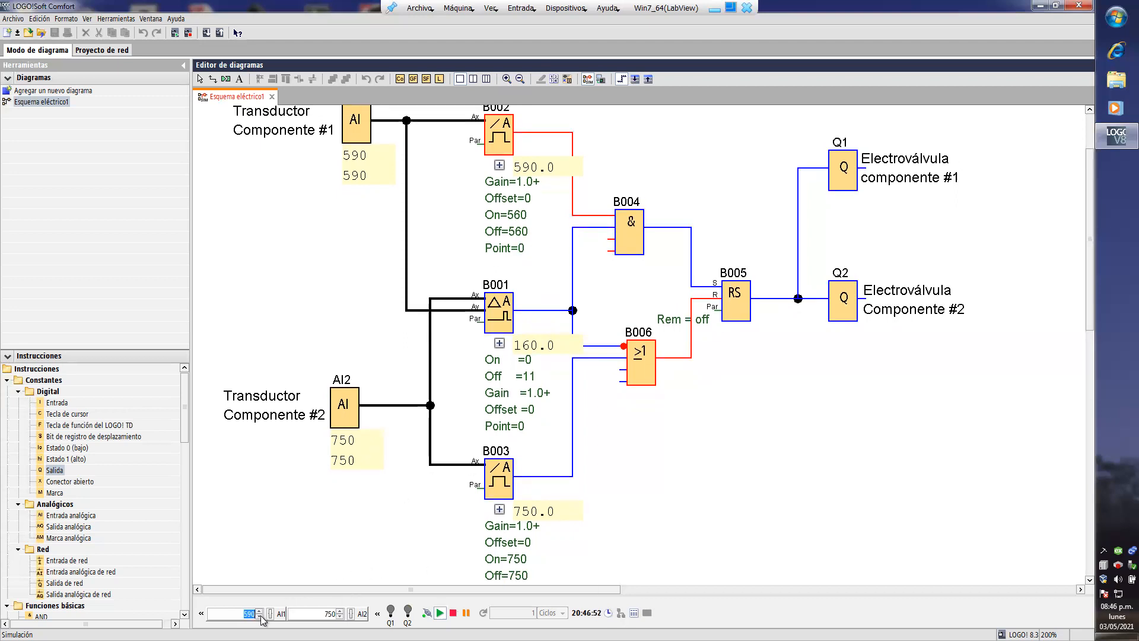
type("745")
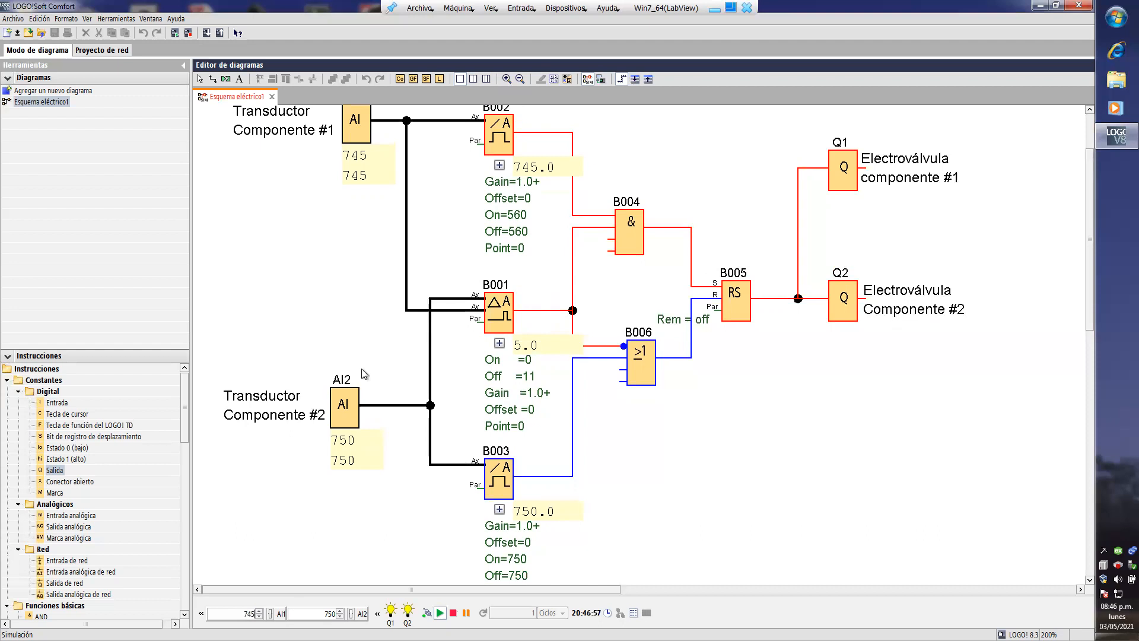
- Raise simulated input AI2 past the 750 threshold to 751 and on to 758, with AI1 at 745
scroll(377, 475, "up", 1)
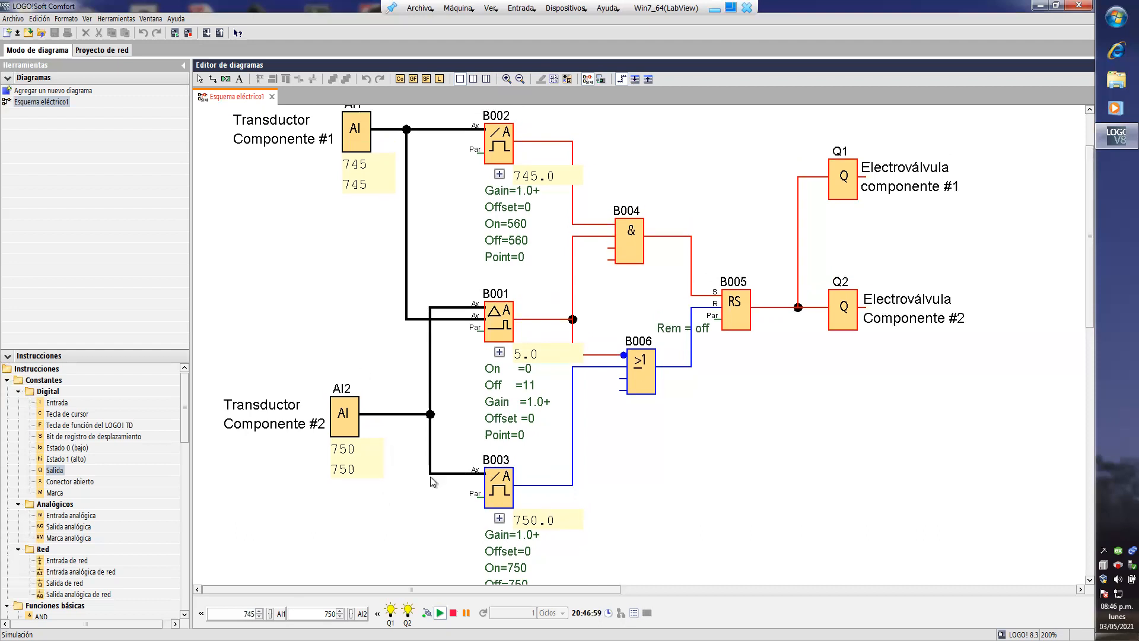
left_click(341, 611)
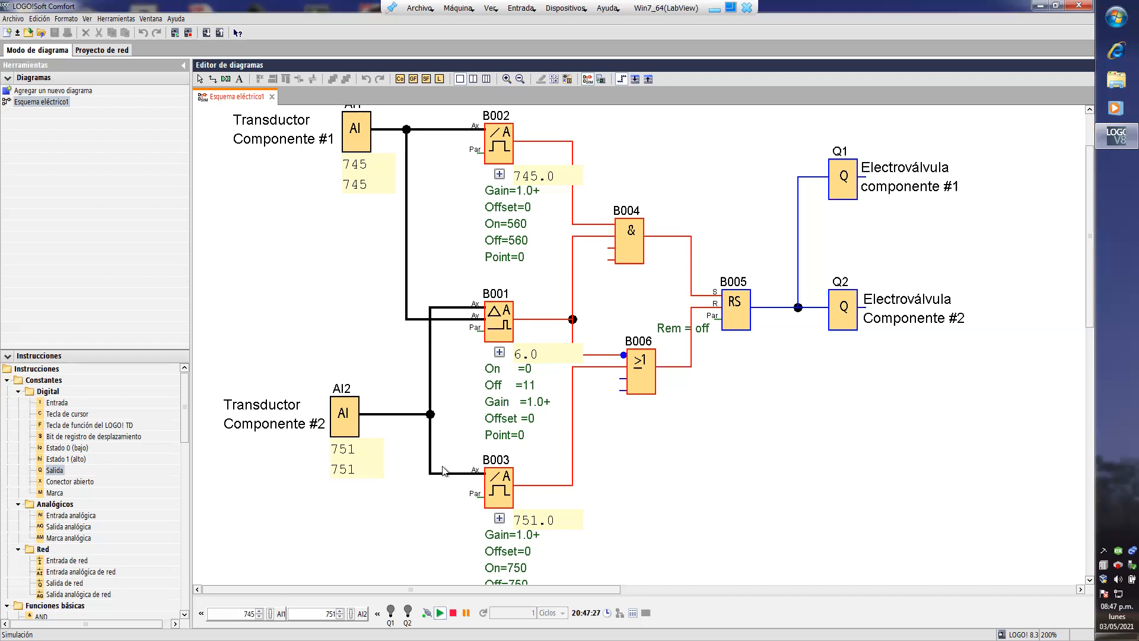
left_click(341, 611)
left_click(341, 611)
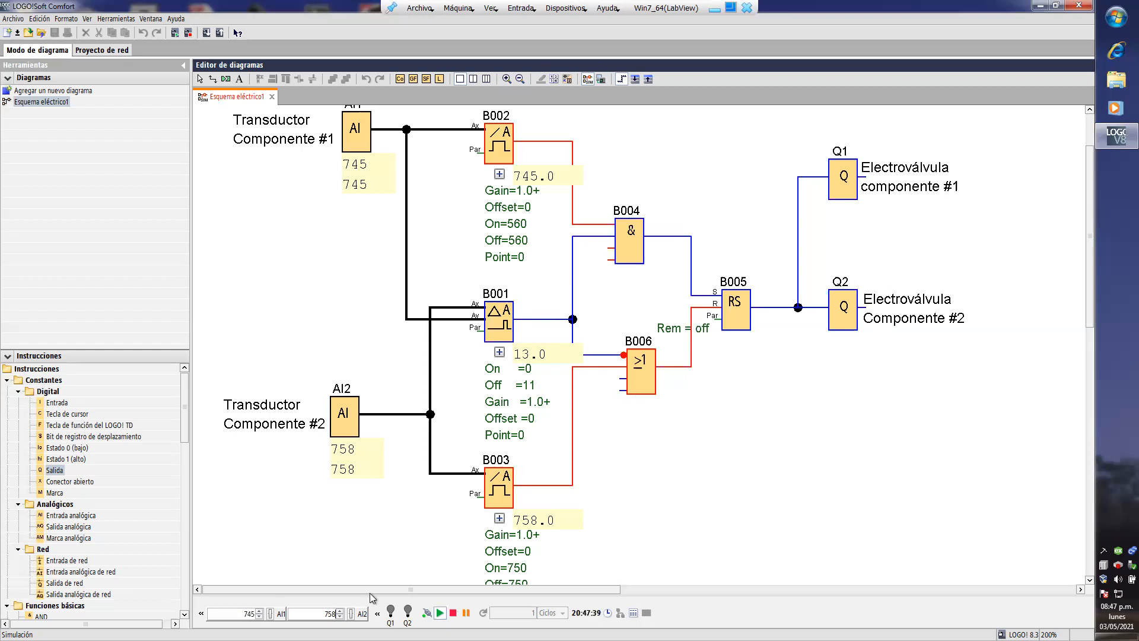
- Lower simulated input AI2 to the 750 threshold and on to 744, with AI1 at 745
left_click(341, 616)
left_click(341, 616)
left_click(341, 616)
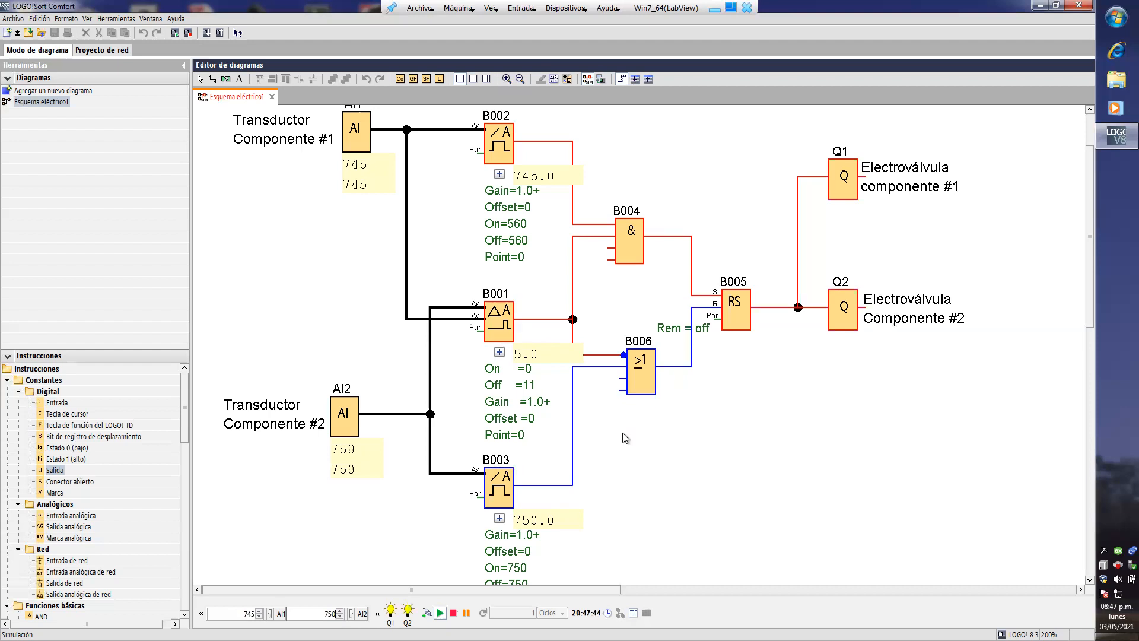
left_click(340, 620)
left_click(340, 616)
left_click(340, 616)
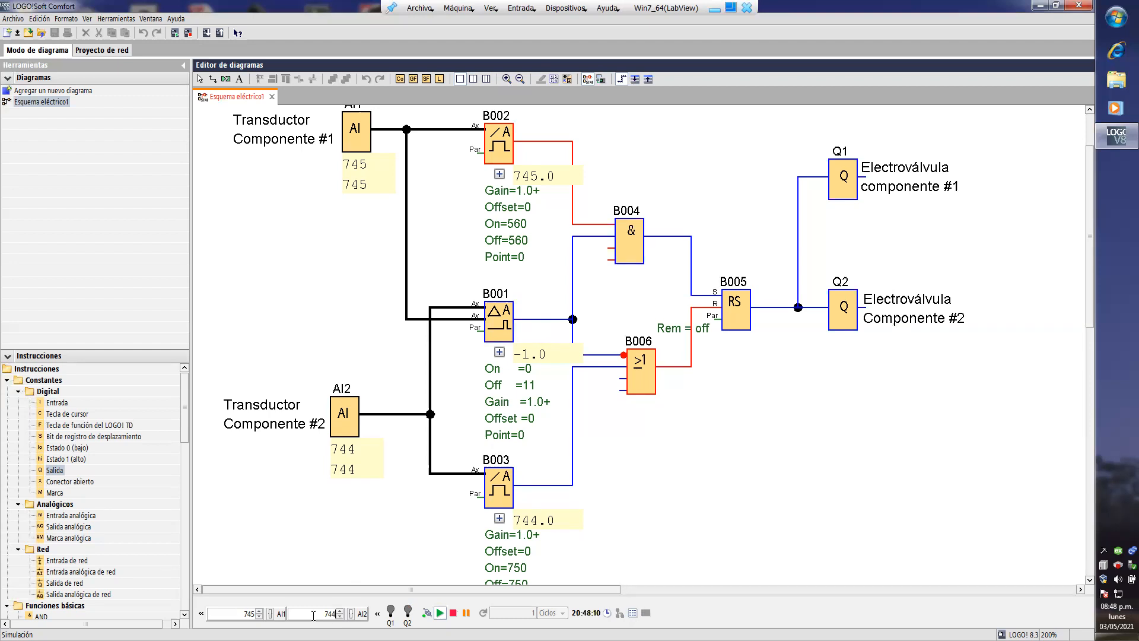
- Raise simulated input AI2 back to 750 and past the threshold to 751
left_click(341, 617)
left_click(341, 612)
left_click(341, 612)
double_click(341, 611)
triple_click(341, 612)
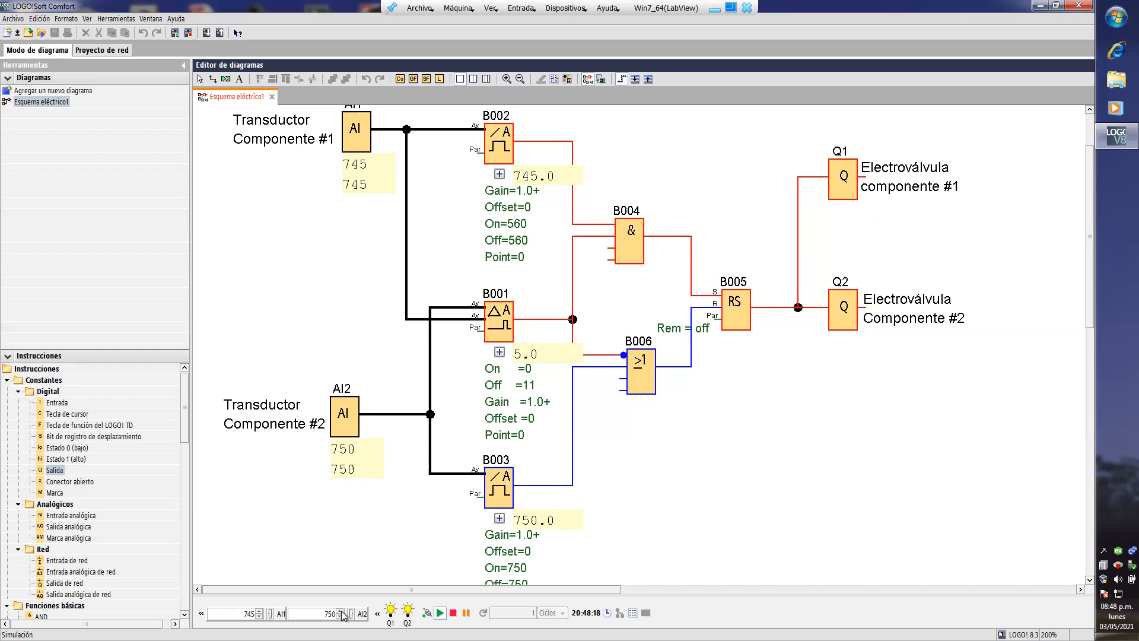
left_click(340, 611)
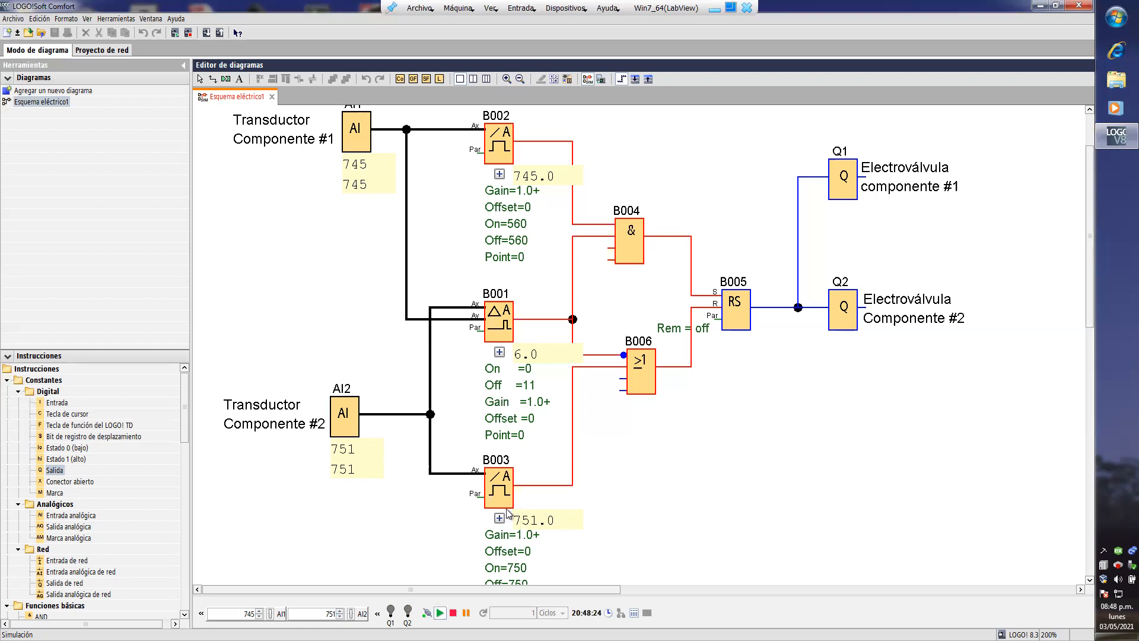
- End the simulation, check the mixing requirements in the Word document Programa PLC.docx, and return to the LOGO!Soft Comfort diagram
left_click(116, 19)
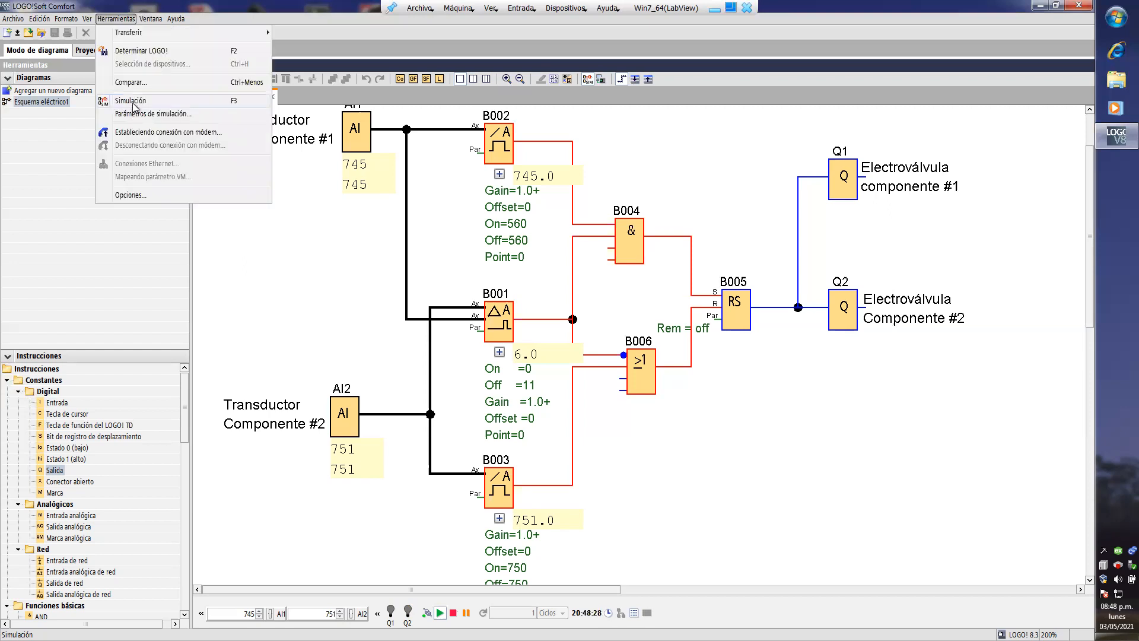
left_click(132, 102)
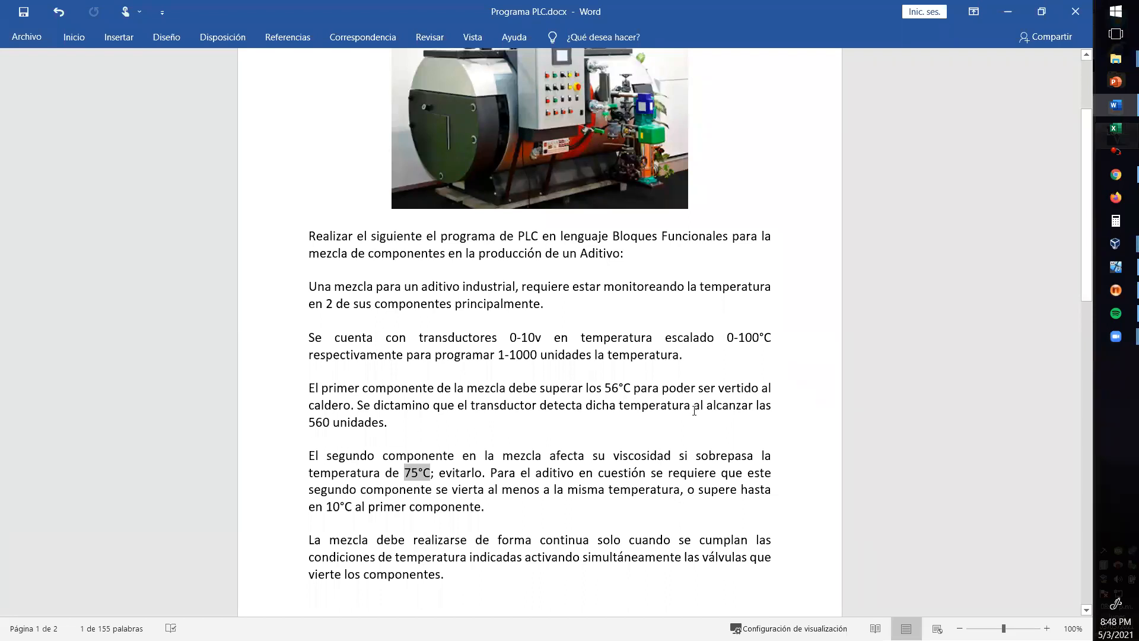
scroll(694, 411, "up", 1)
scroll(949, 62, "up", 1)
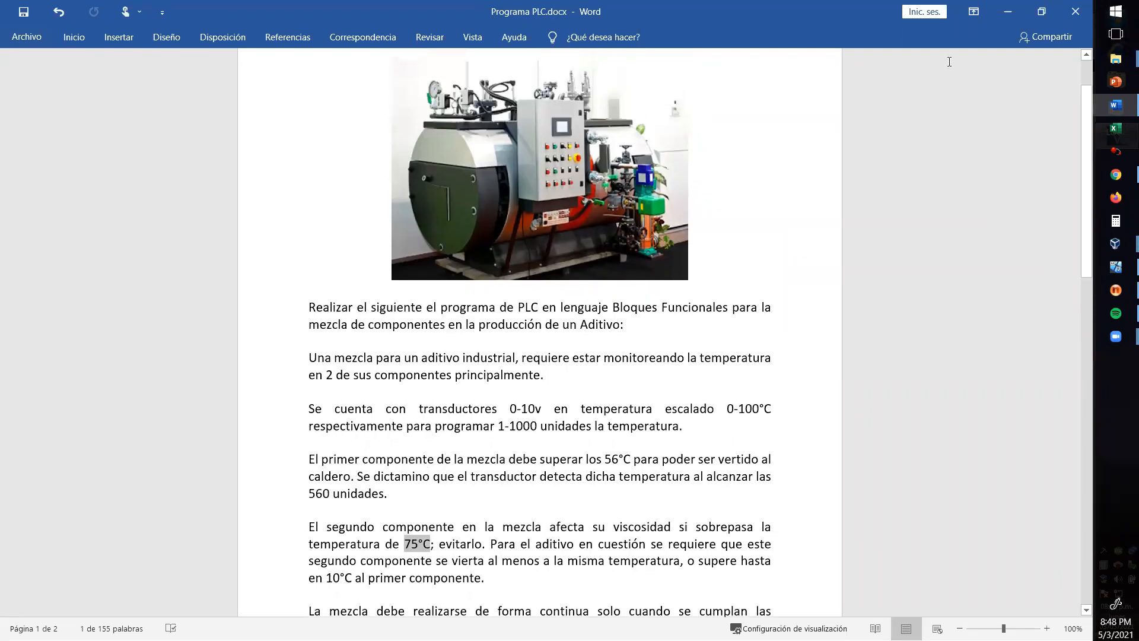
left_click(1117, 271)
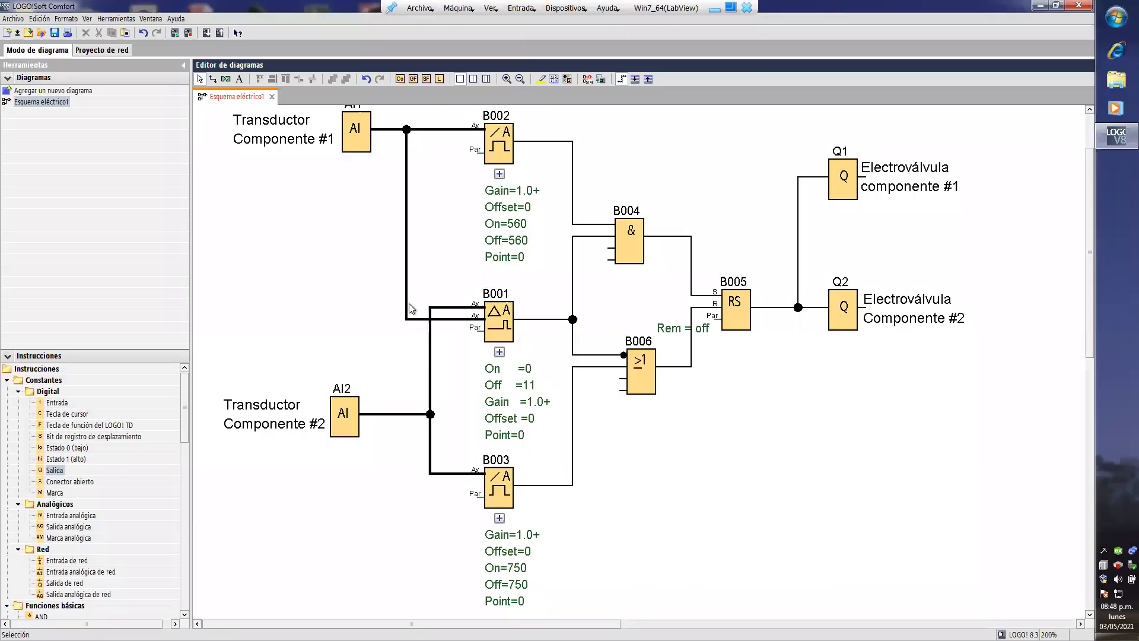
- Create a UDF from blocks B001 to B006 together with their connections to inputs AI1, AI2 and outputs Q1, Q2
scroll(534, 338, "up", 1)
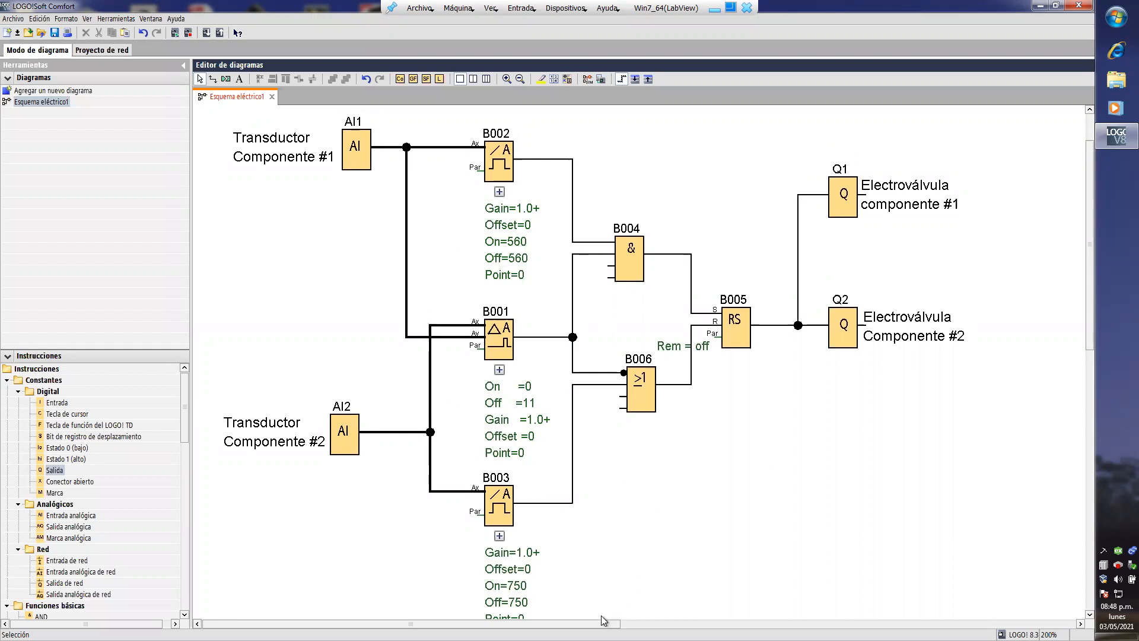
mouse_move(552, 624)
left_mouse_down()
mouse_move(574, 624)
mouse_move(552, 624)
left_mouse_up()
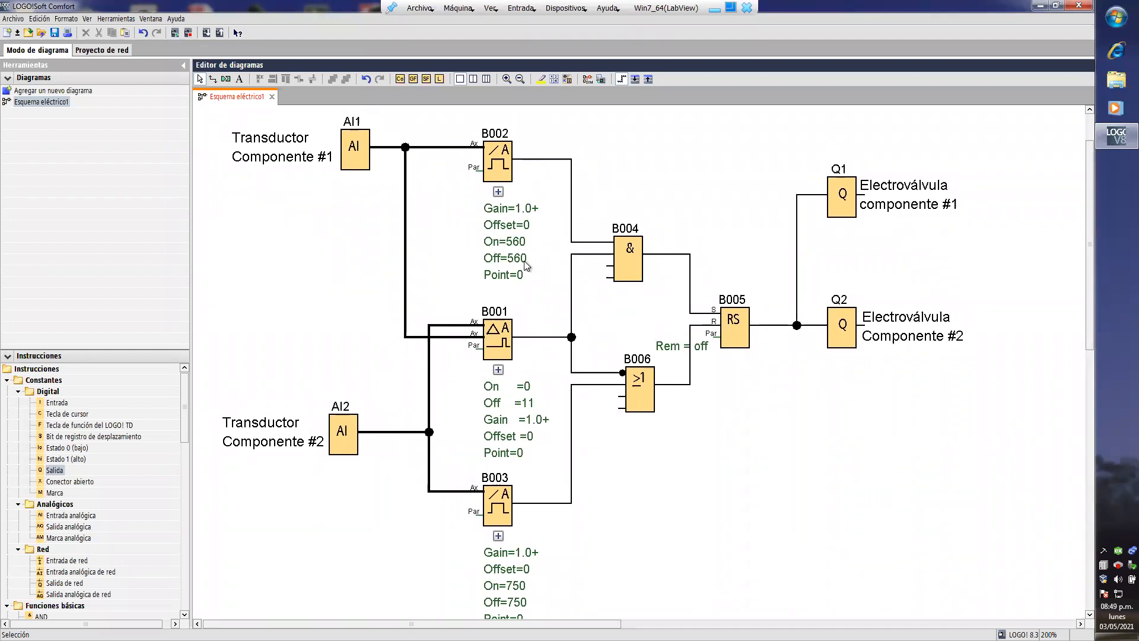
left_click_drag(392, 122, 730, 555)
left_click_drag(811, 578, 813, 579)
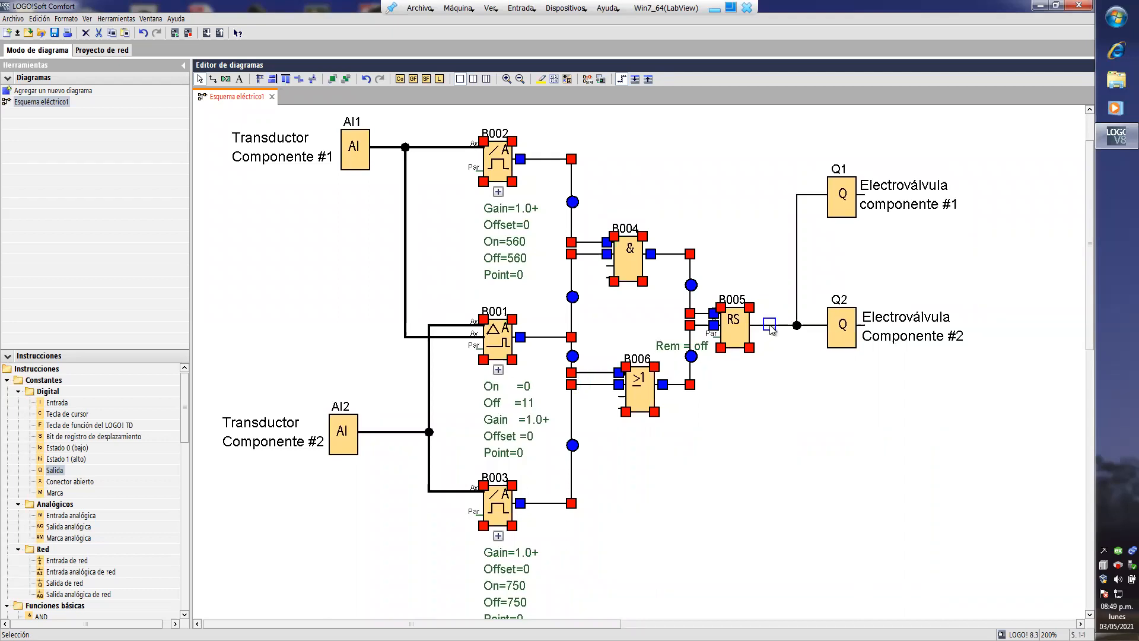
left_click(798, 204, "ctrl")
left_click(813, 324, "ctrl")
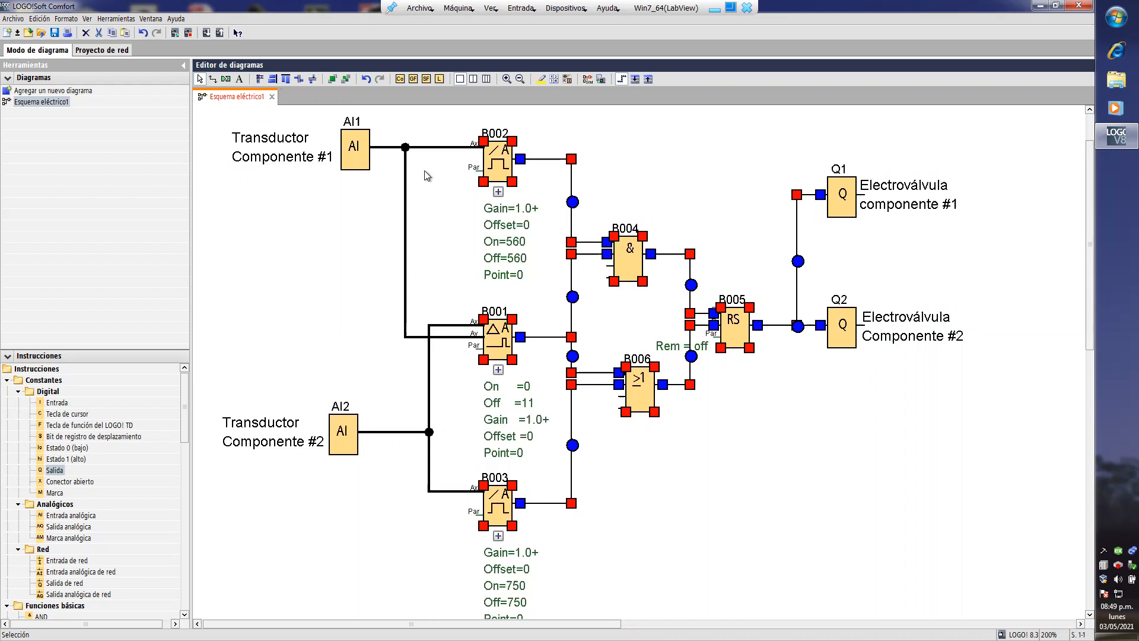
left_click(385, 147)
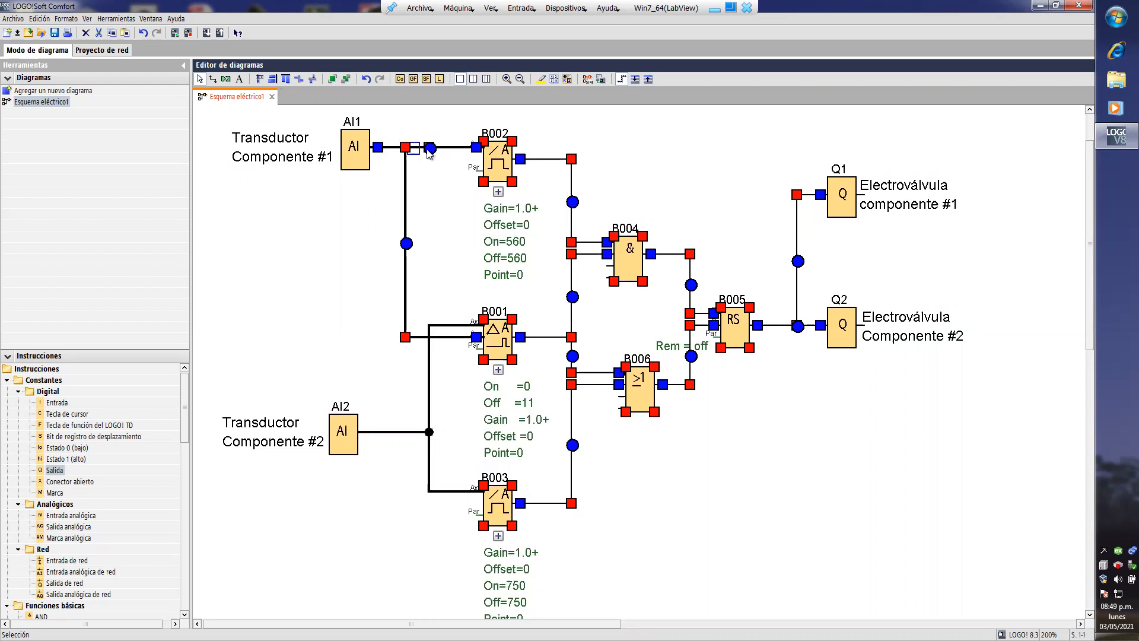
left_click(439, 325)
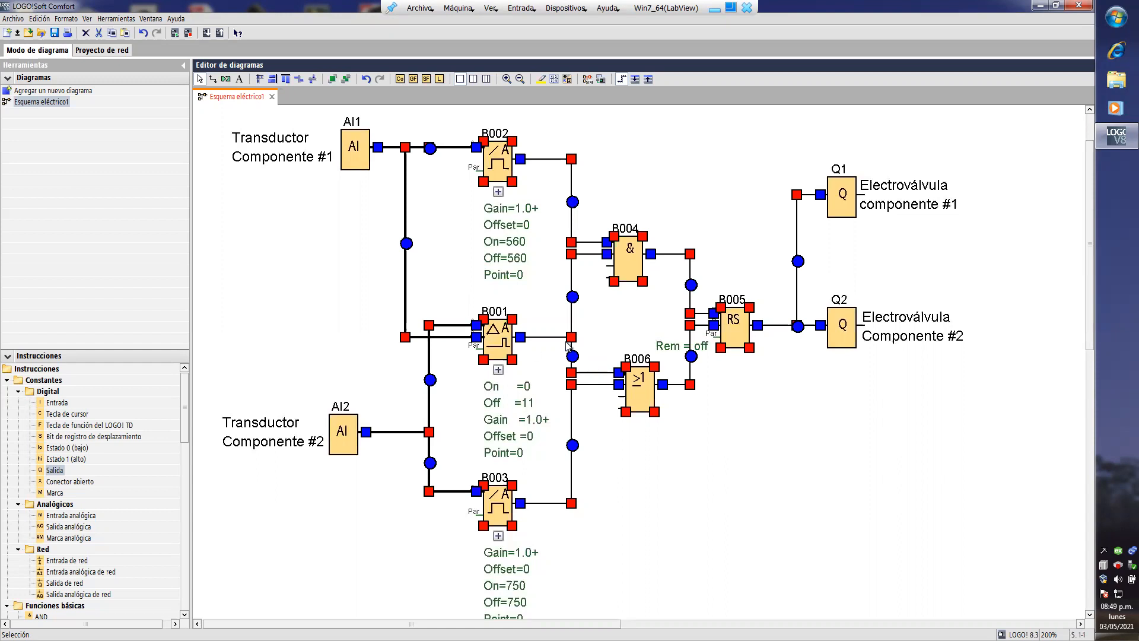
right_click(624, 255)
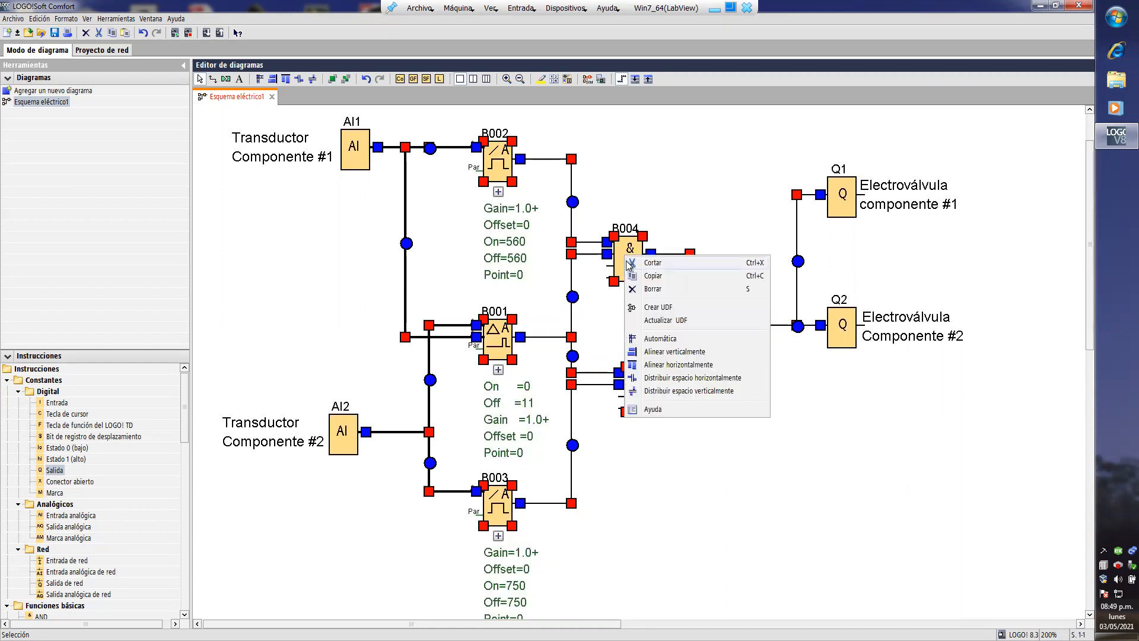
left_click(652, 307)
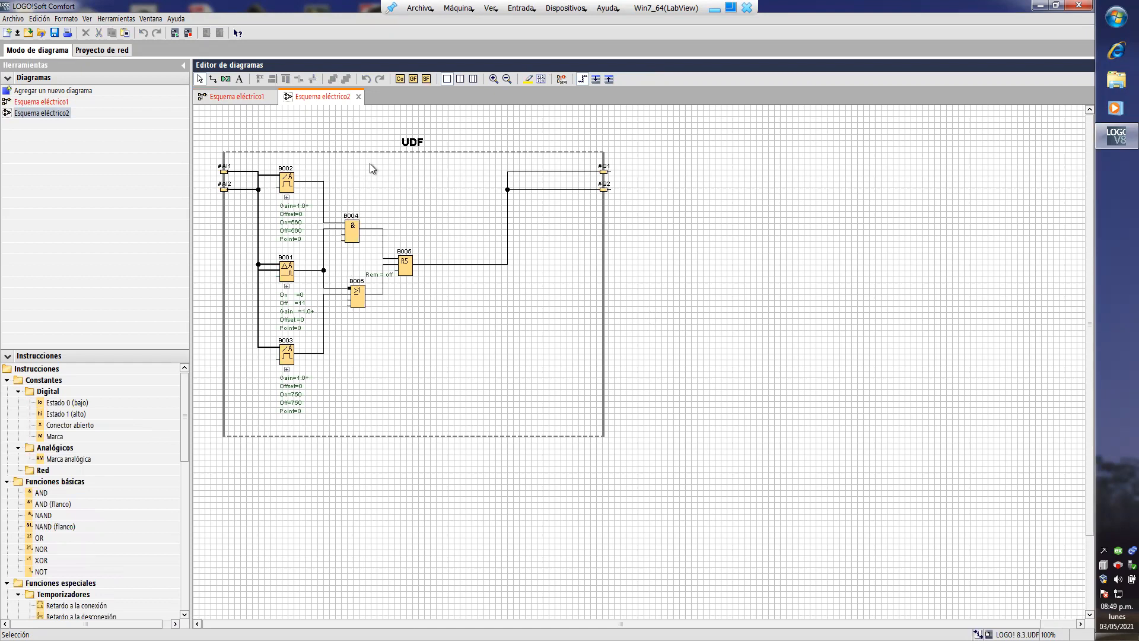
- Space out the UDF's input connectors, placing #AI2 between B002 and B001 and #AI1 between B001 and B003
left_click(494, 79)
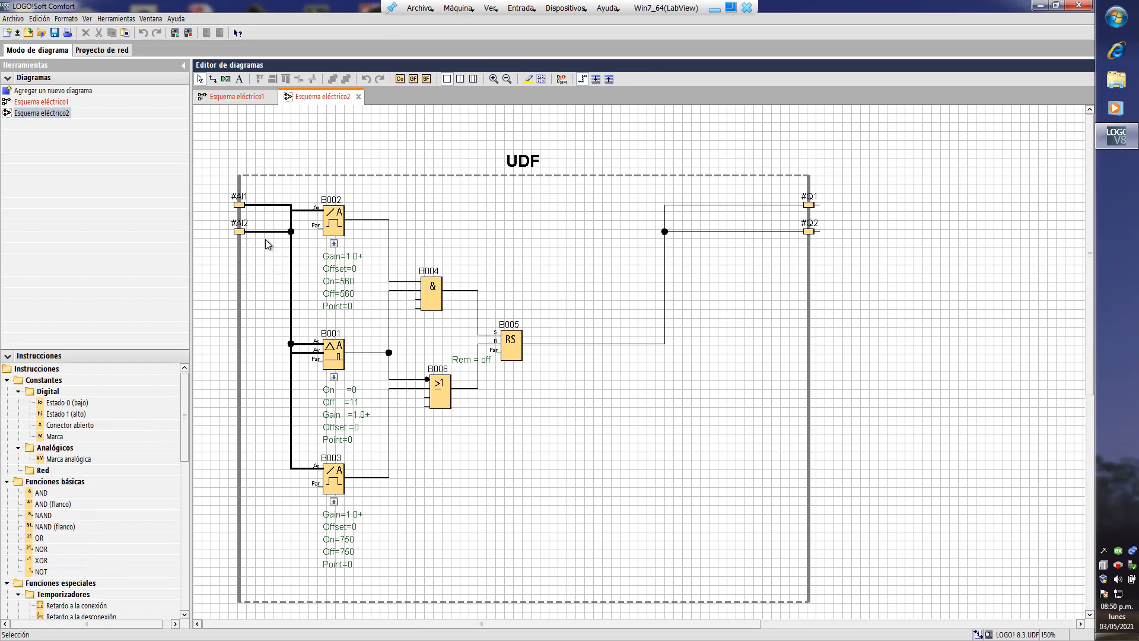
left_click(239, 232)
mouse_move(237, 253)
left_mouse_down()
mouse_move(243, 239)
mouse_move(240, 413)
mouse_move(240, 254)
left_mouse_up()
left_click(242, 204)
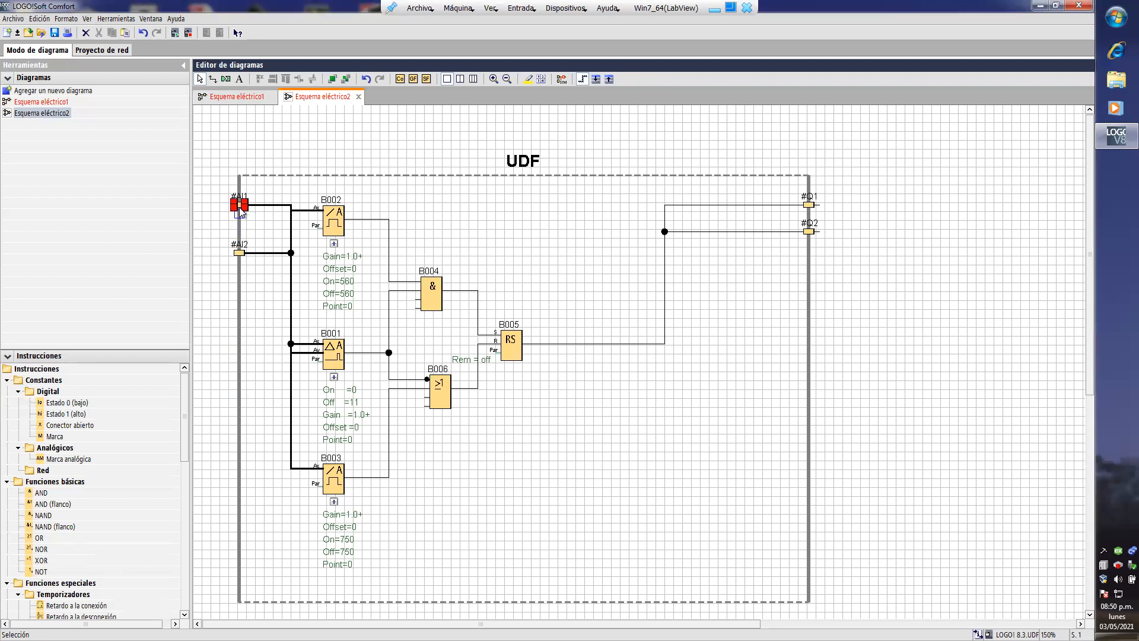
left_click_drag(240, 209, 248, 326)
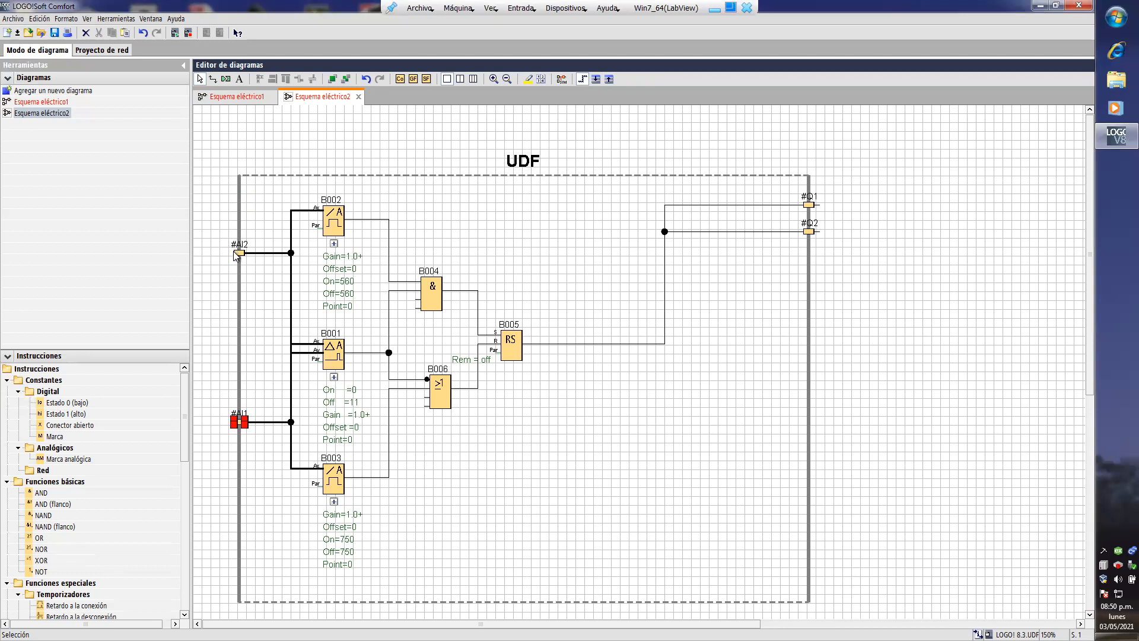
left_click_drag(240, 254, 228, 462)
left_click_drag(233, 424, 233, 271)
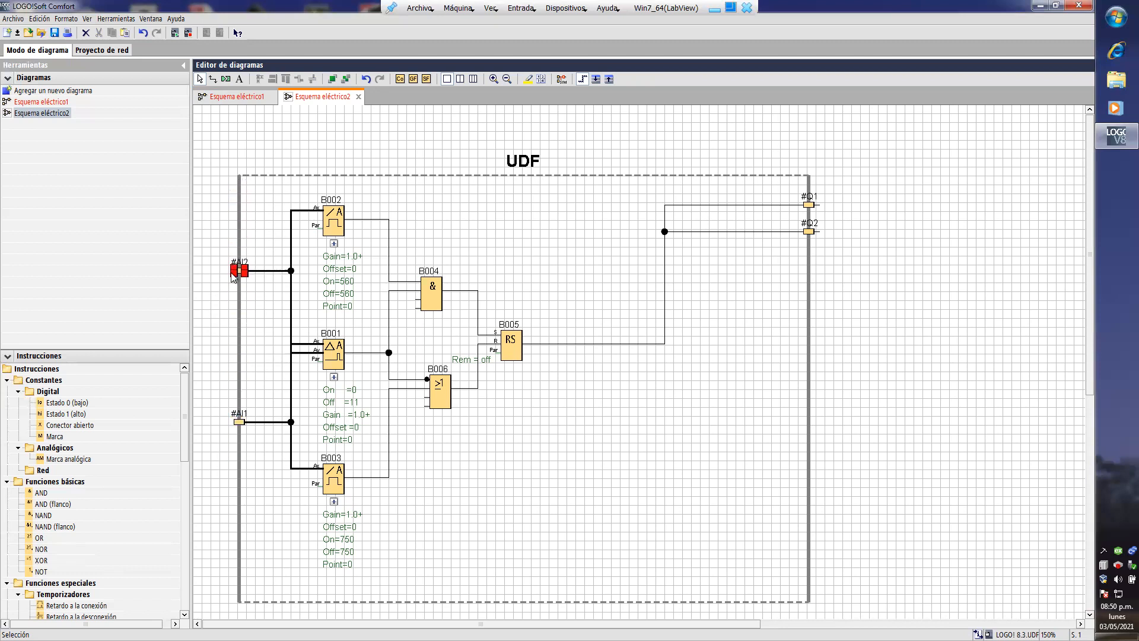
- Shift block B001 slightly inward and reroute the #AI2 wire so it runs separately from the #AI1 wire
left_click(334, 351)
left_click_drag(334, 351, 352, 343)
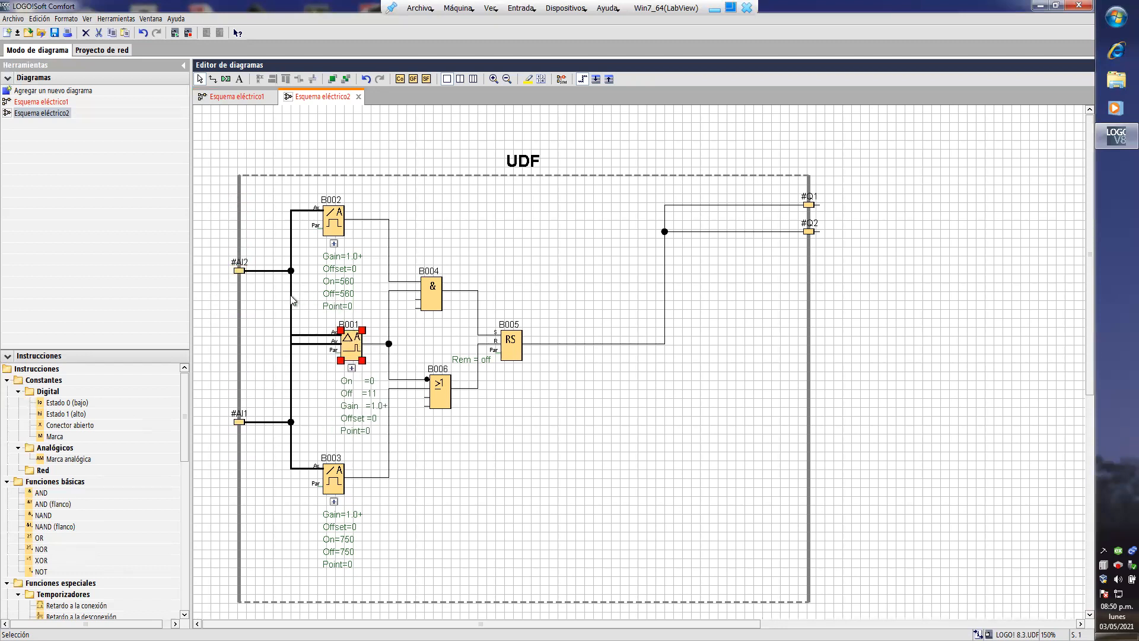
left_click(271, 270)
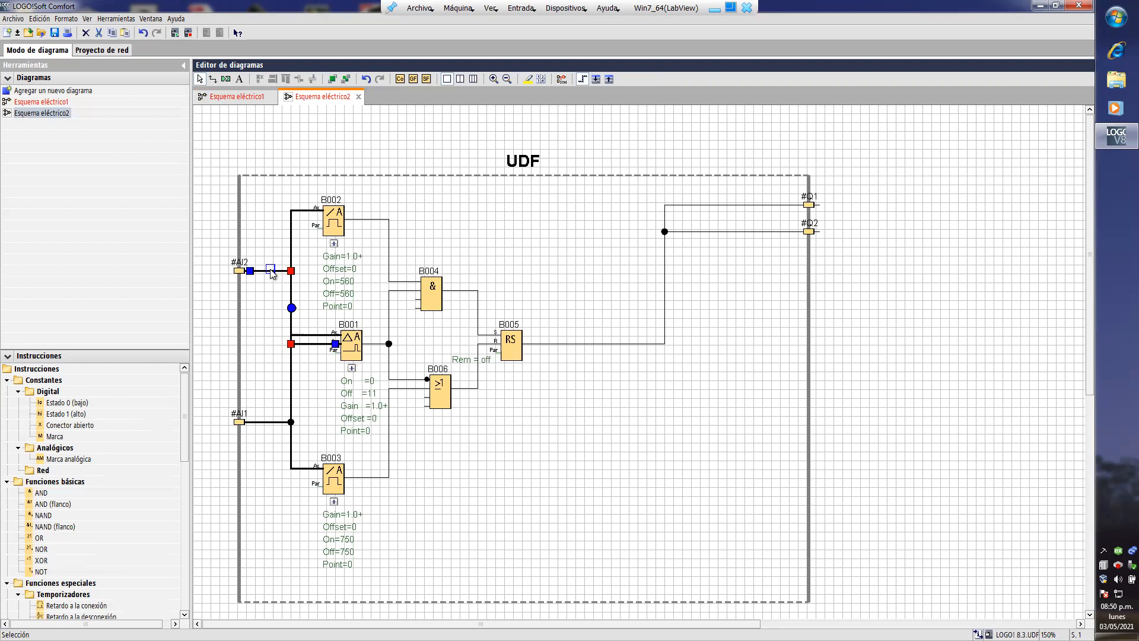
left_click_drag(291, 308, 282, 307)
left_click(305, 297)
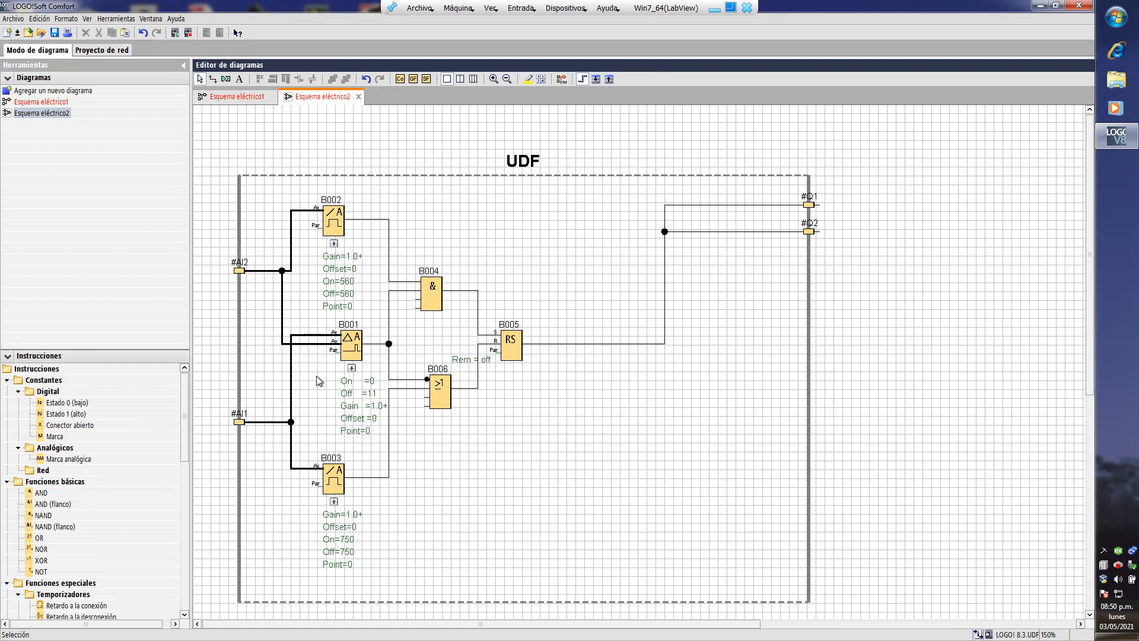
- Compare the input wiring of B001, B002 and B003 in the UDF with the original diagram Esquema eléctrico1
left_click(495, 82)
left_click(495, 82)
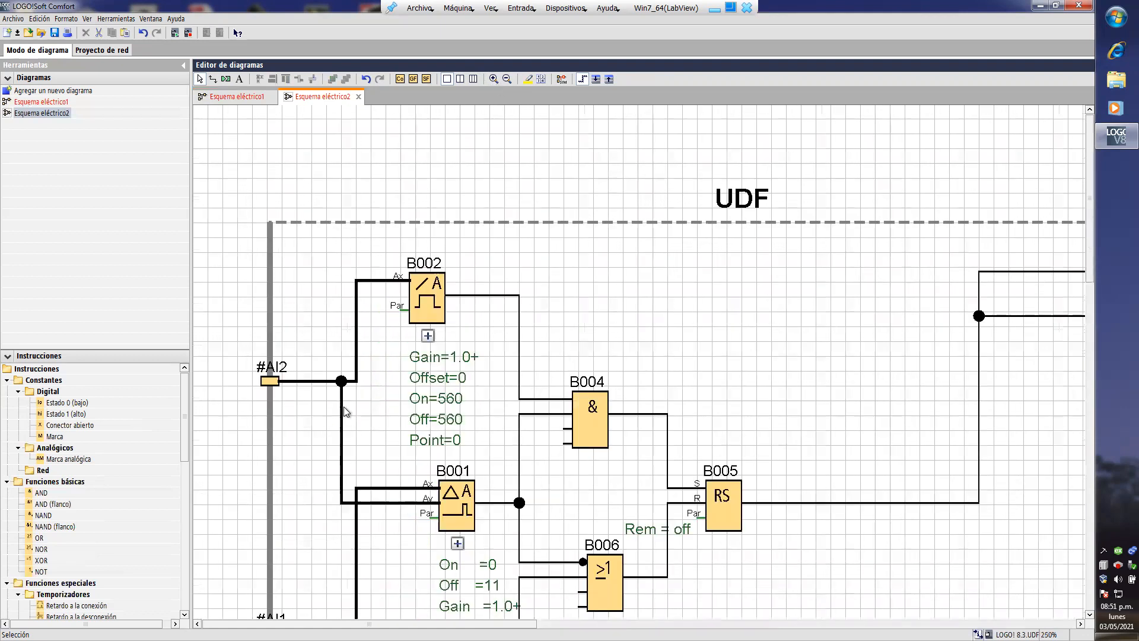
scroll(344, 408, "down", 3)
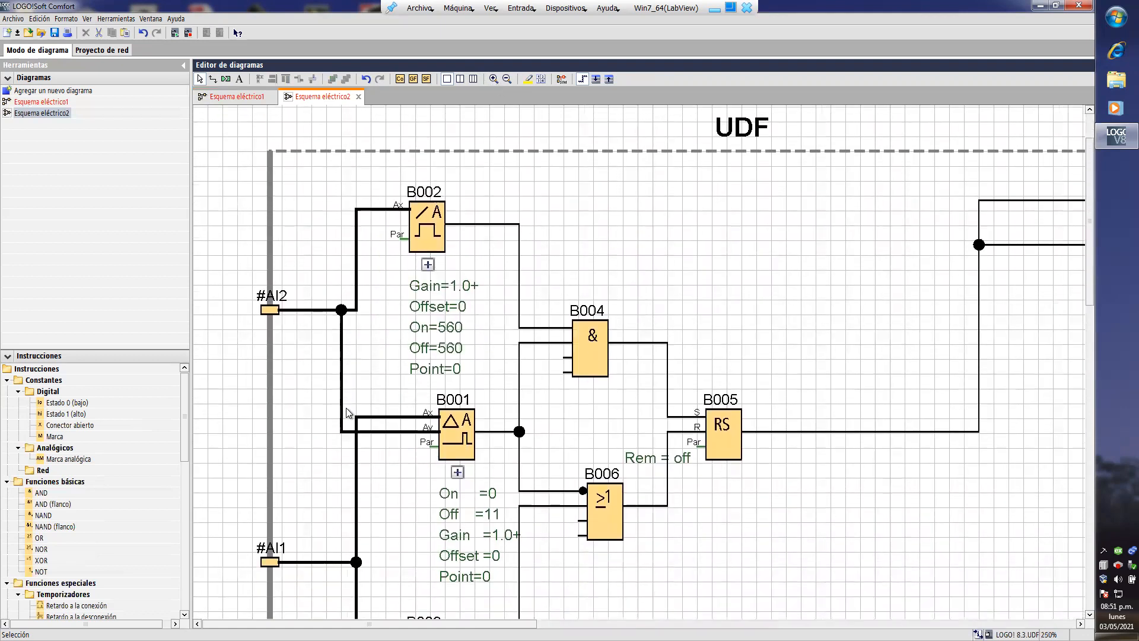
scroll(347, 408, "down", 2)
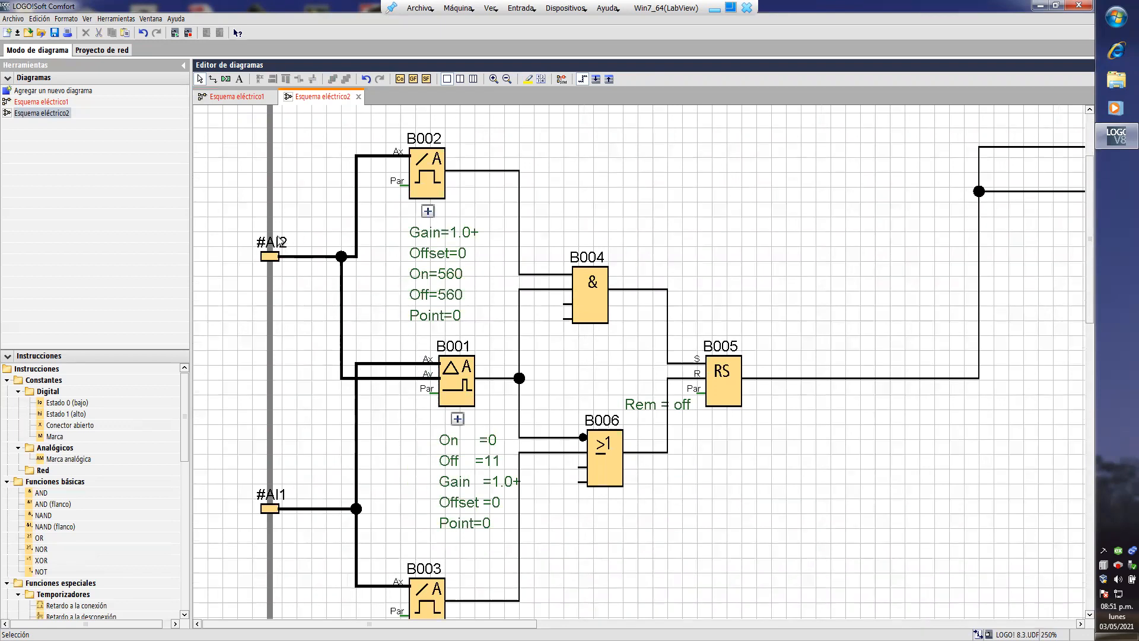
left_click(243, 96)
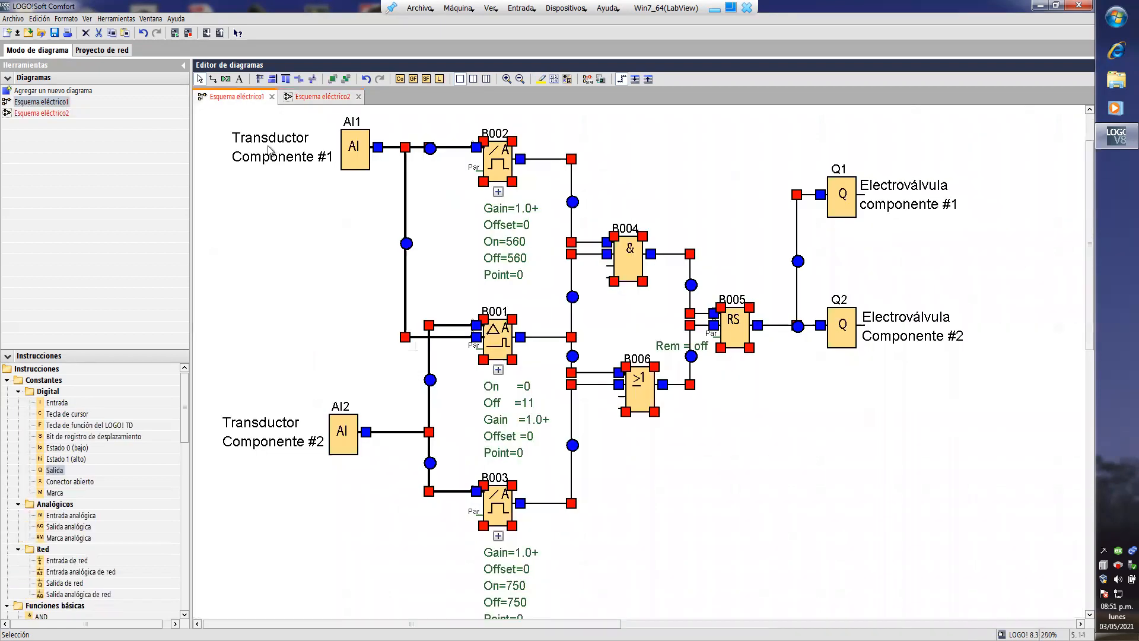
left_click(474, 401)
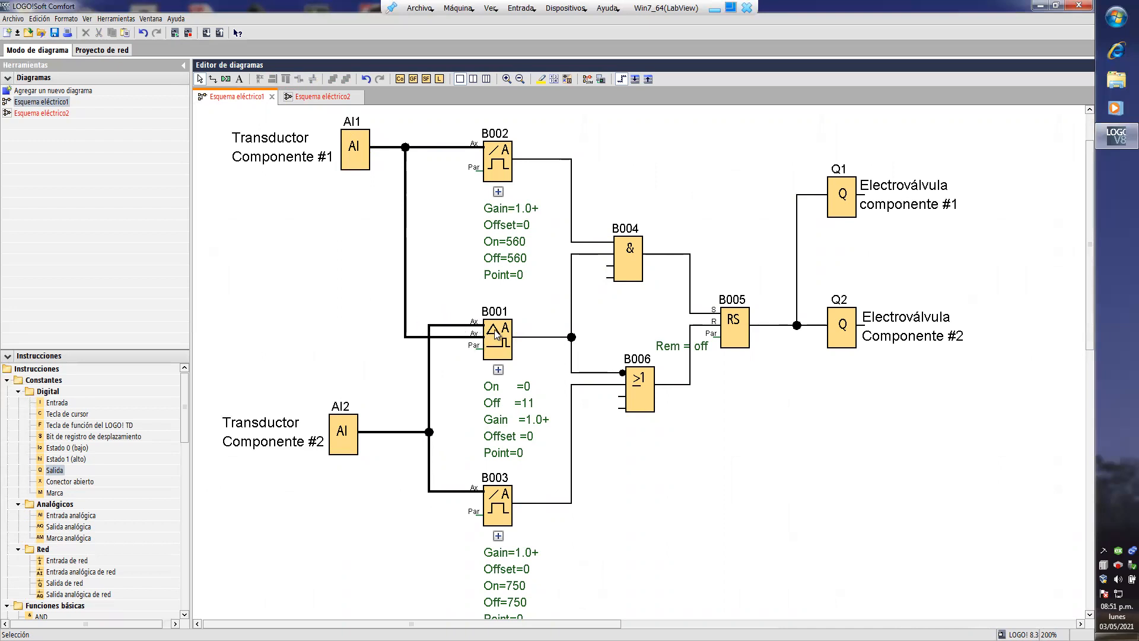
left_click(314, 98)
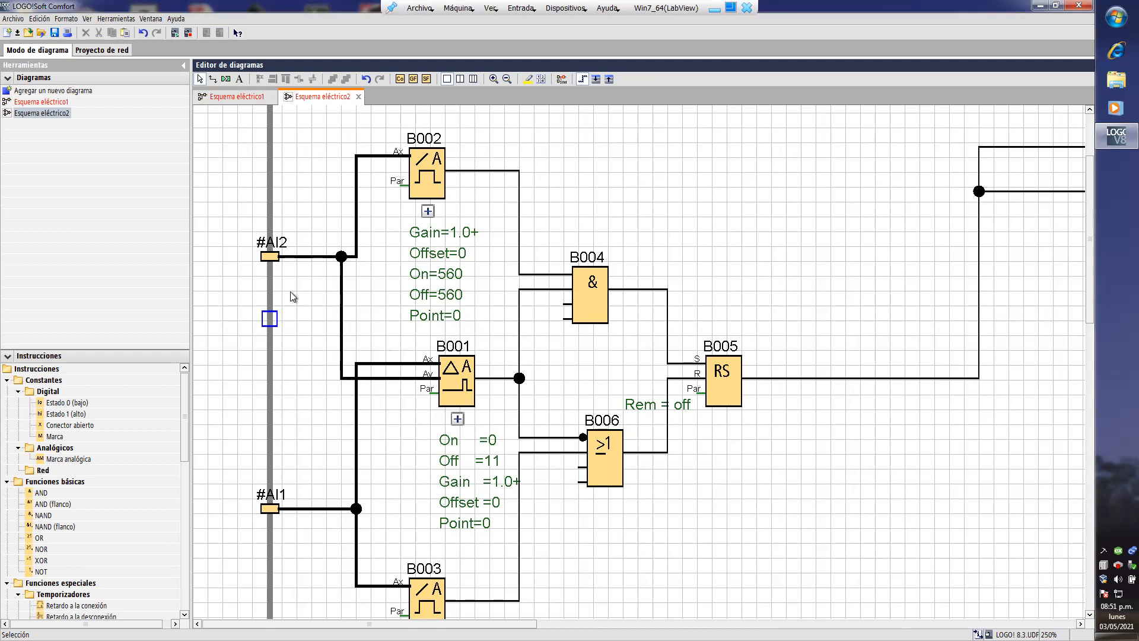
left_click(235, 96)
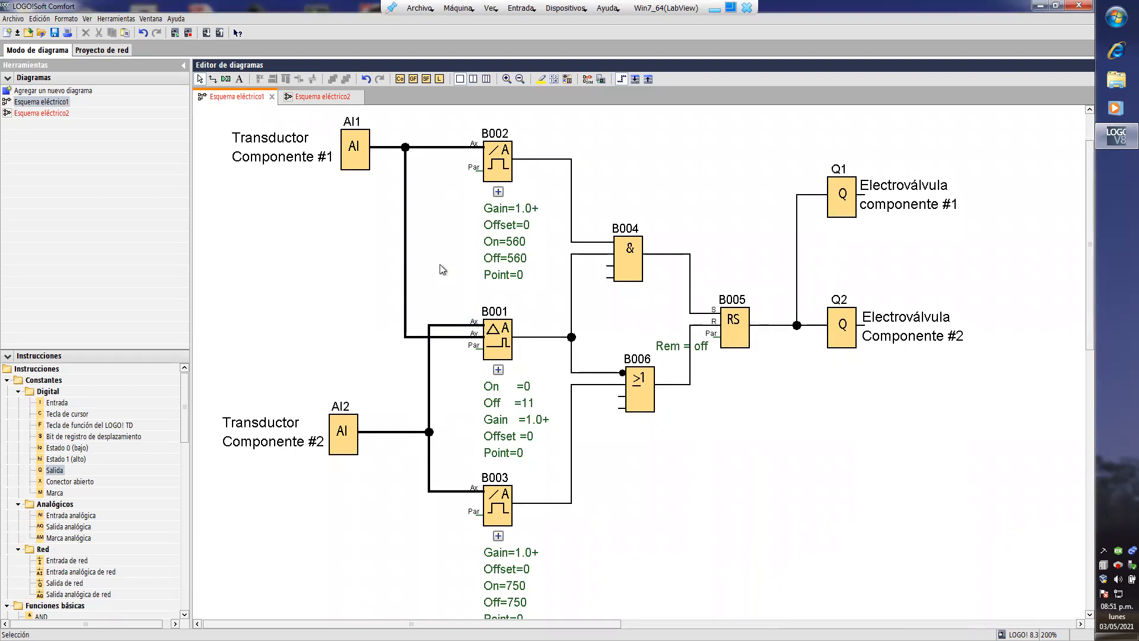
- In the UDF's properties, name input connector #AI1 Comp-2 and input connector #AI2 Comp-1
left_click(324, 97)
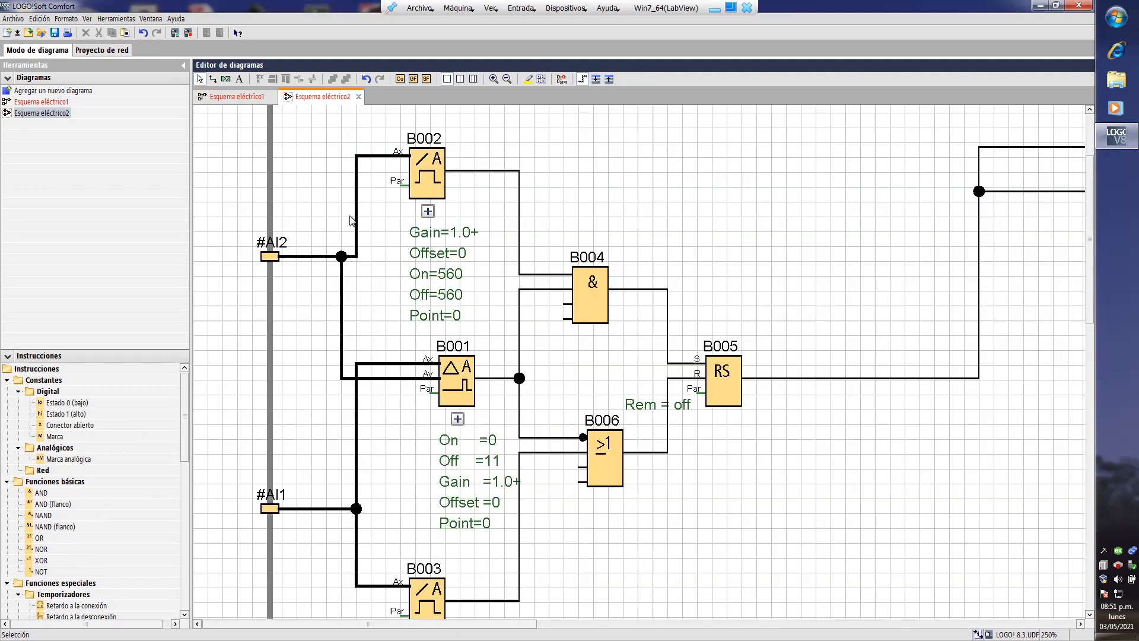
right_click(375, 296)
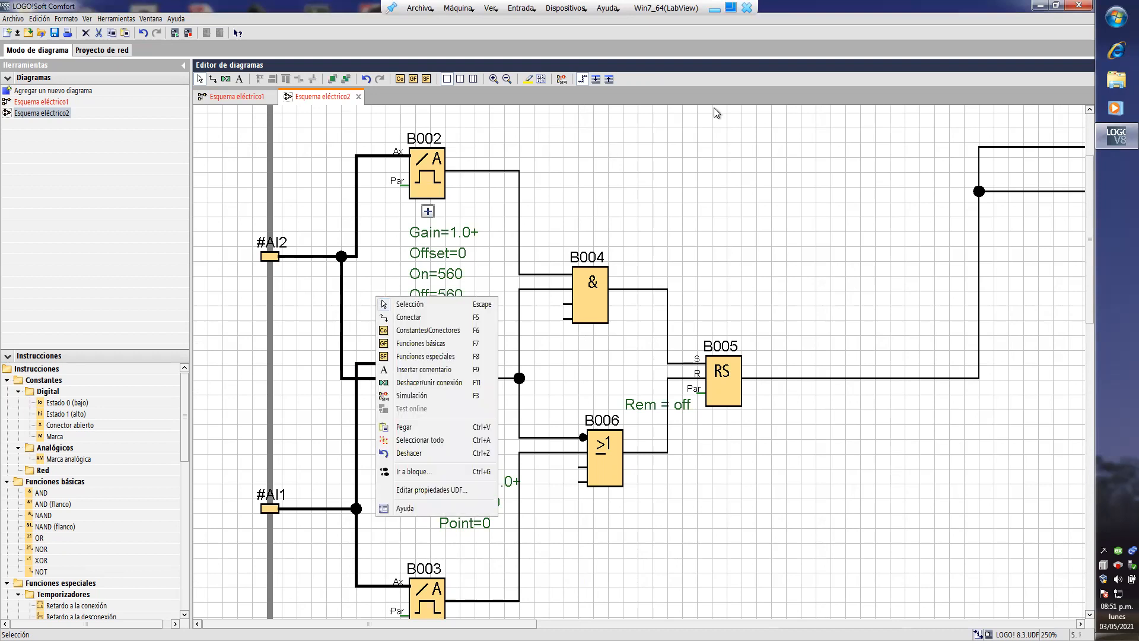
left_click(708, 240)
right_click(732, 186)
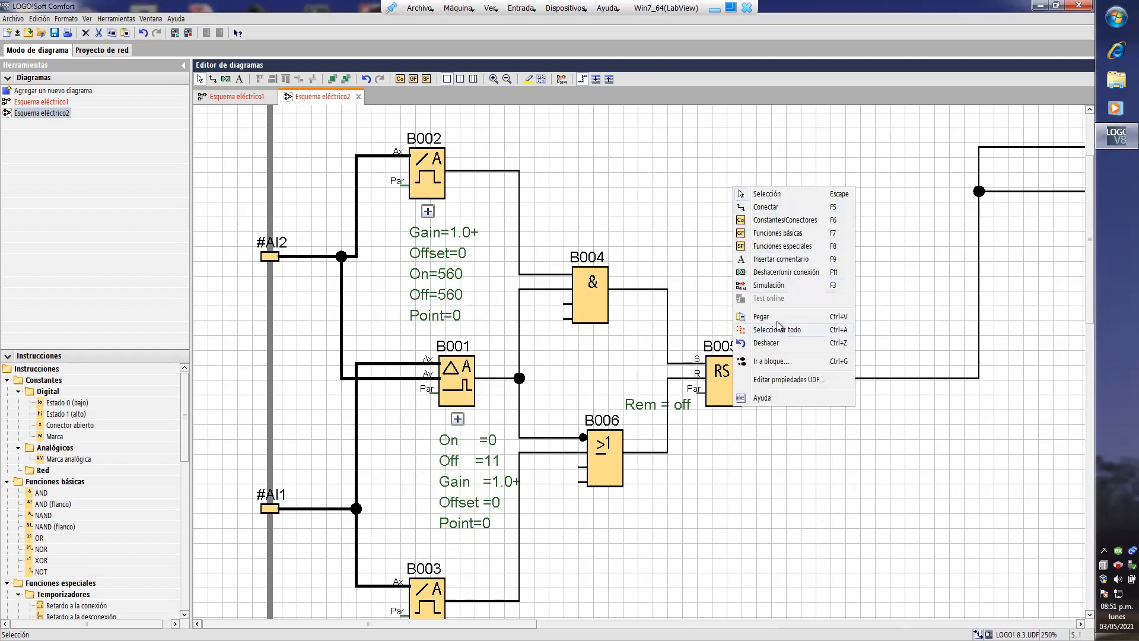
left_click(774, 380)
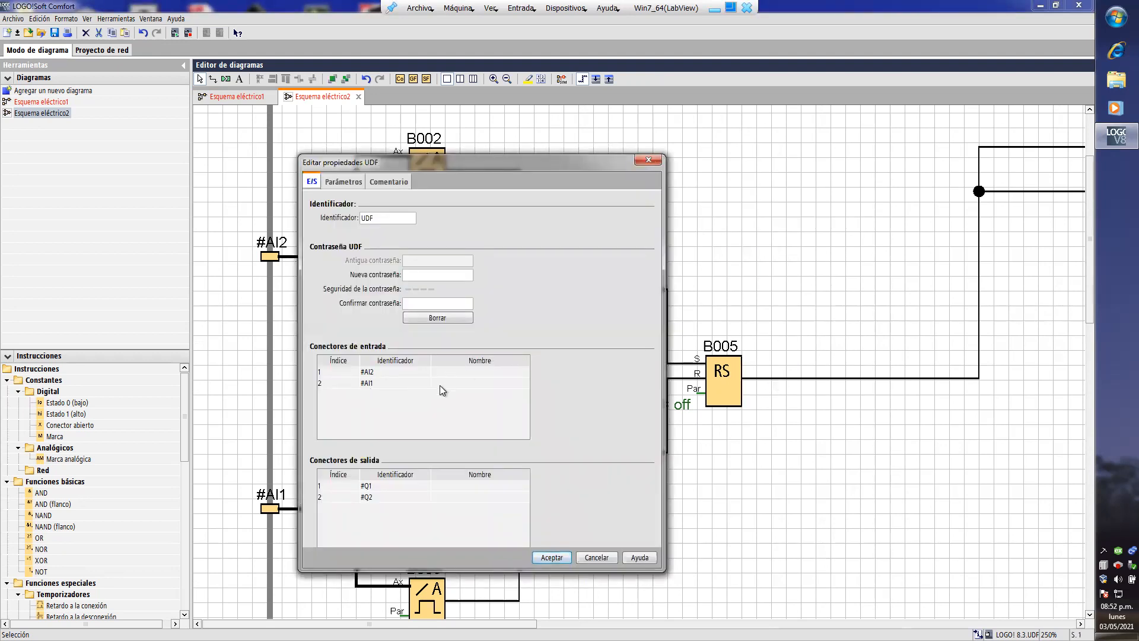
left_click(455, 386)
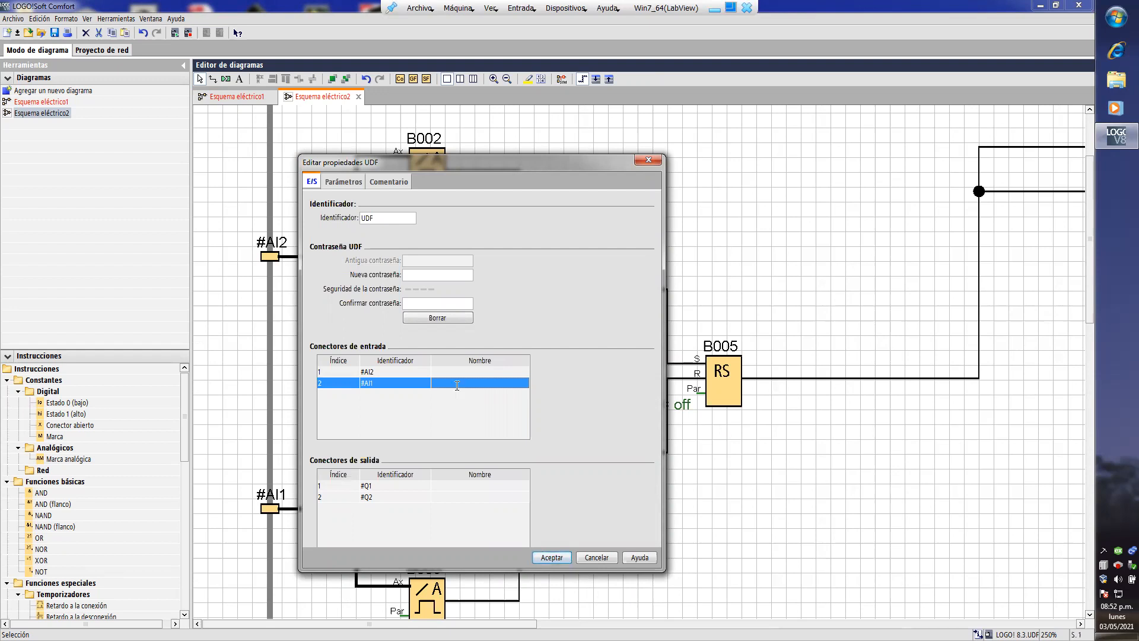
type("Comp-2")
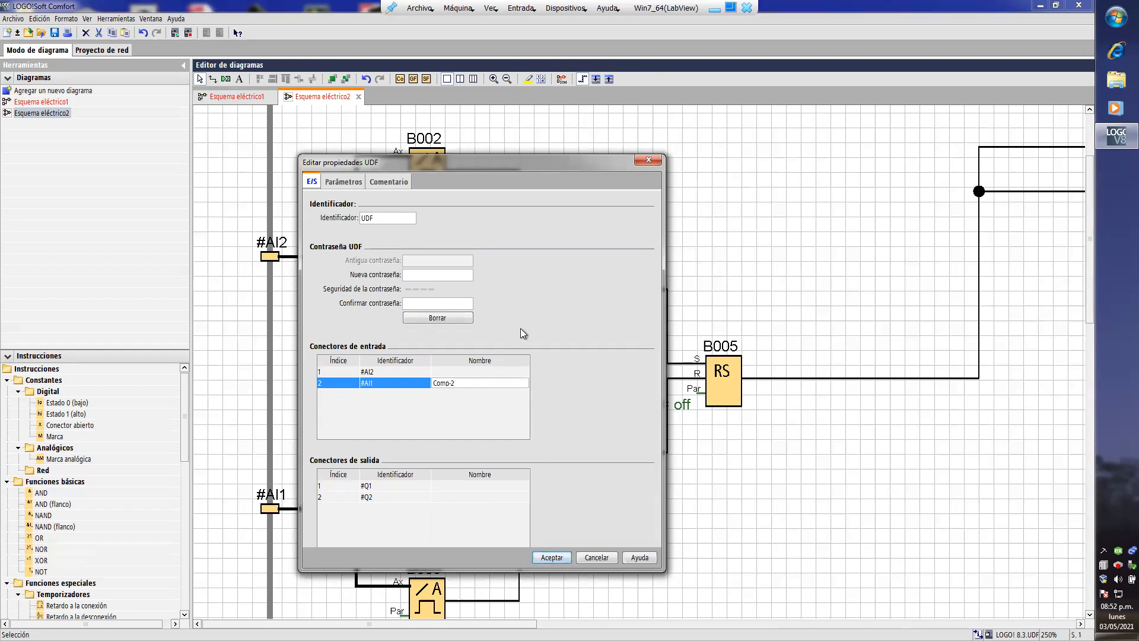
key("Return")
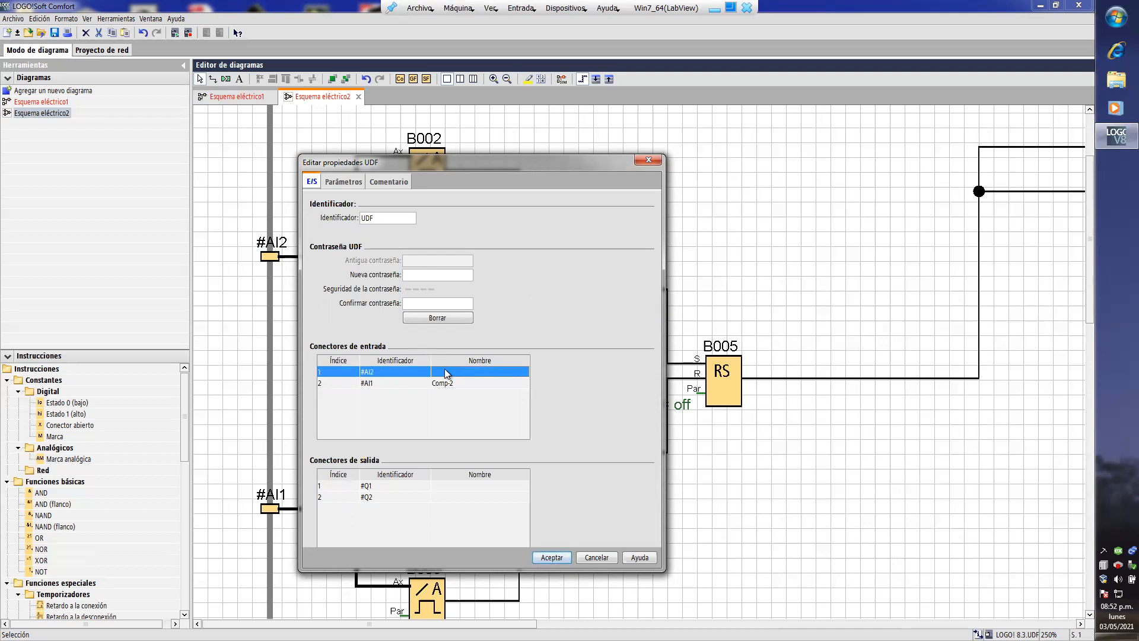
left_click(448, 374)
type("Comp-1")
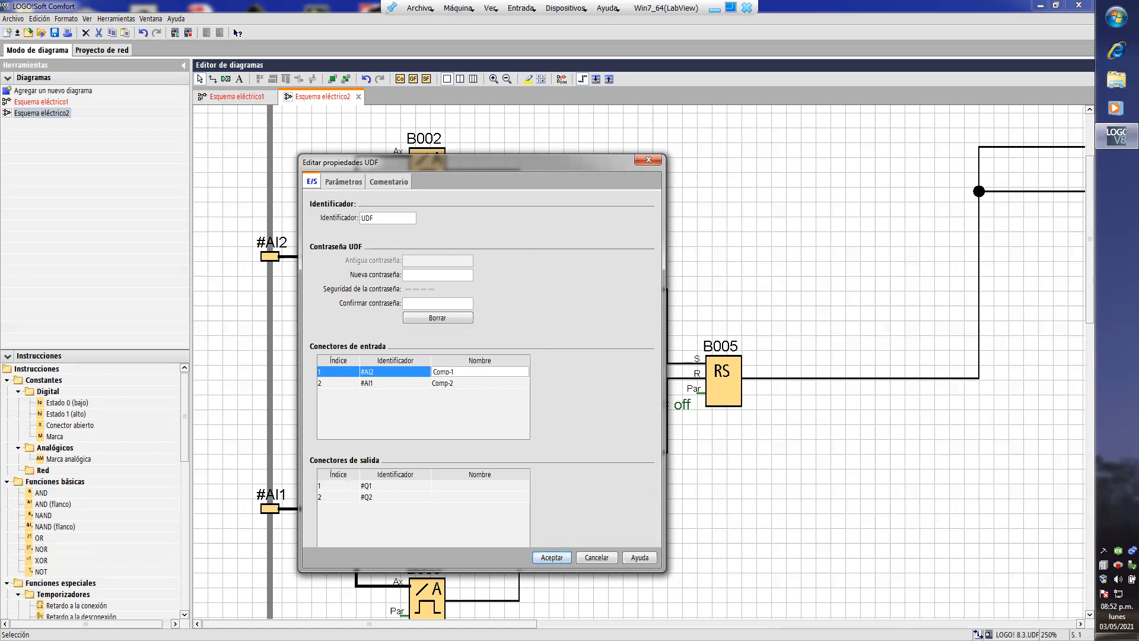
- Name output connector #Q1 Valvula-1 and output connector #Q2 Valvula-2 in the UDF's properties
left_click_drag(380, 162, 666, 144)
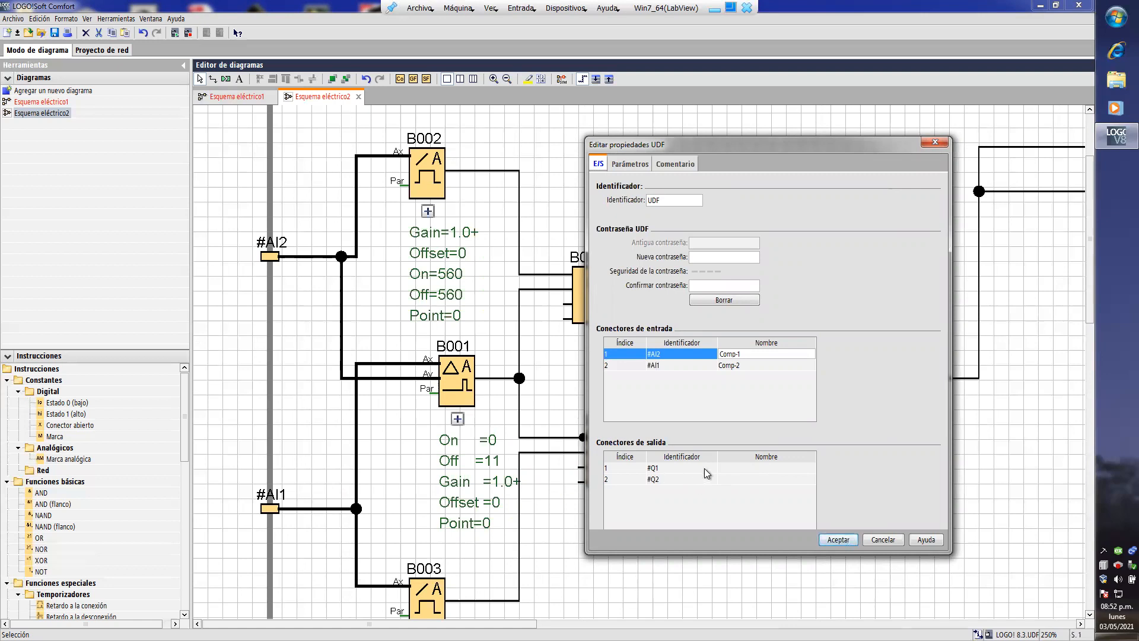
left_click_drag(825, 142, 502, 157)
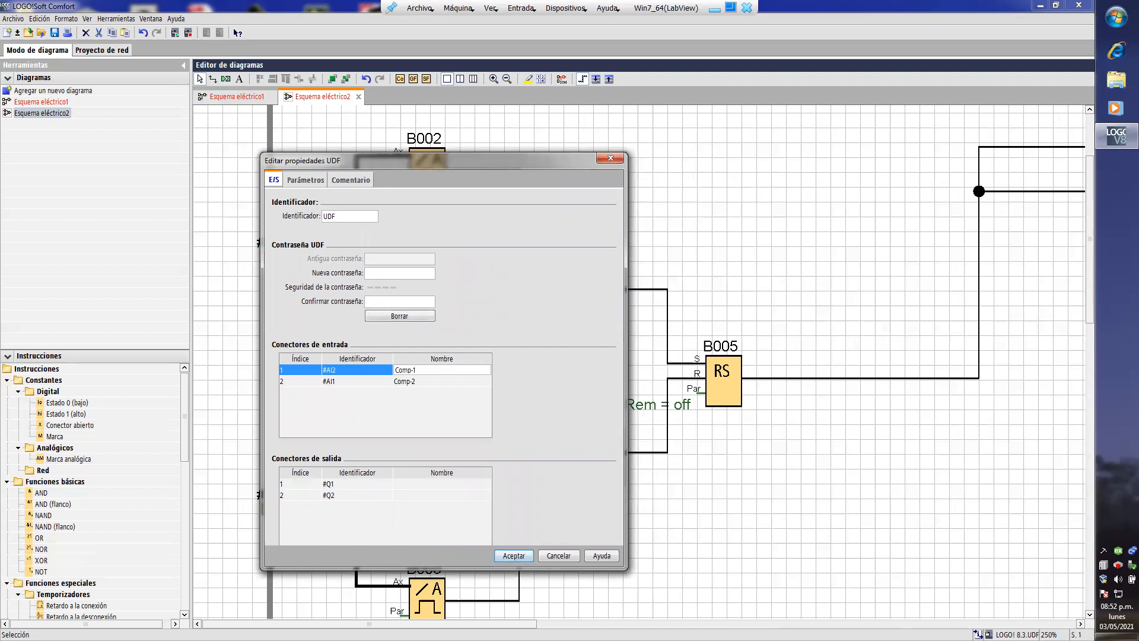
left_click(442, 486)
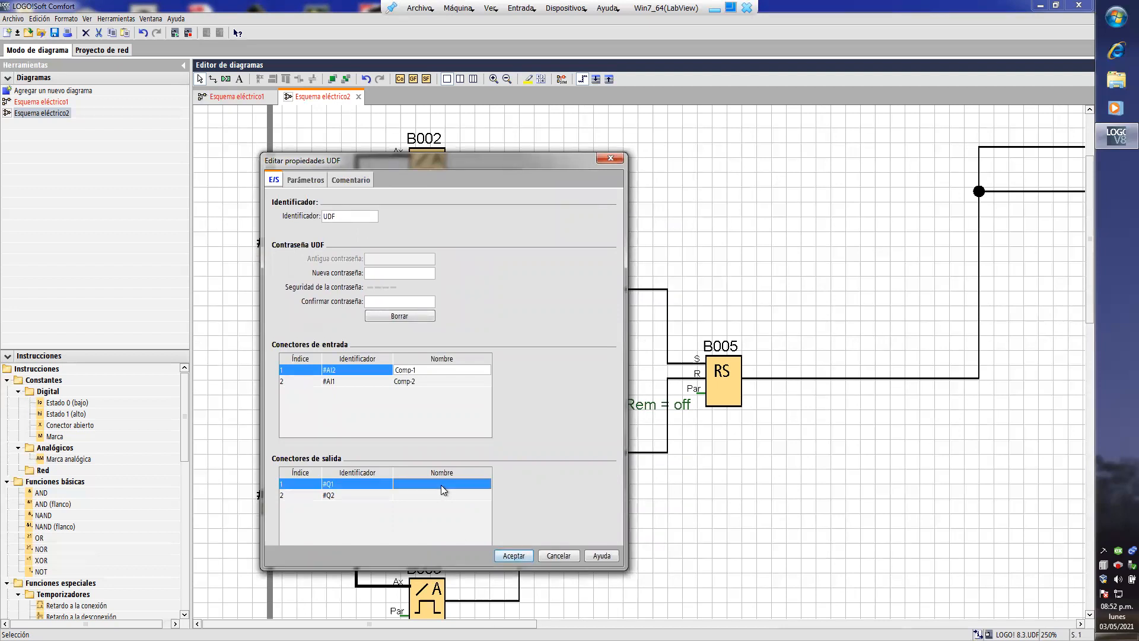
type("Valvula-1")
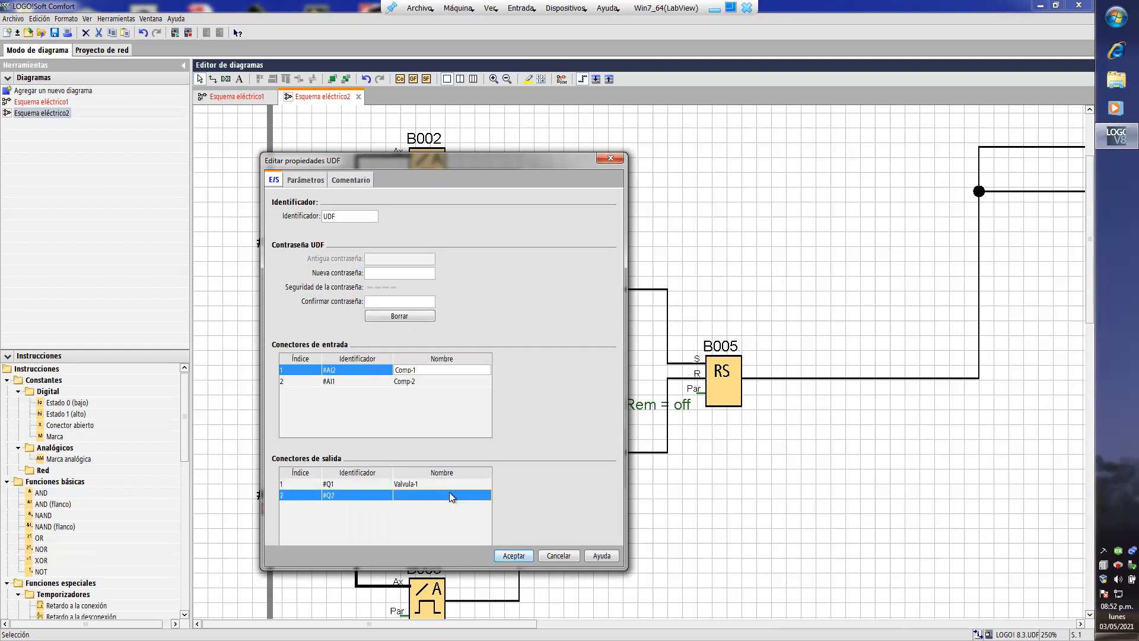
type("Valvula-2")
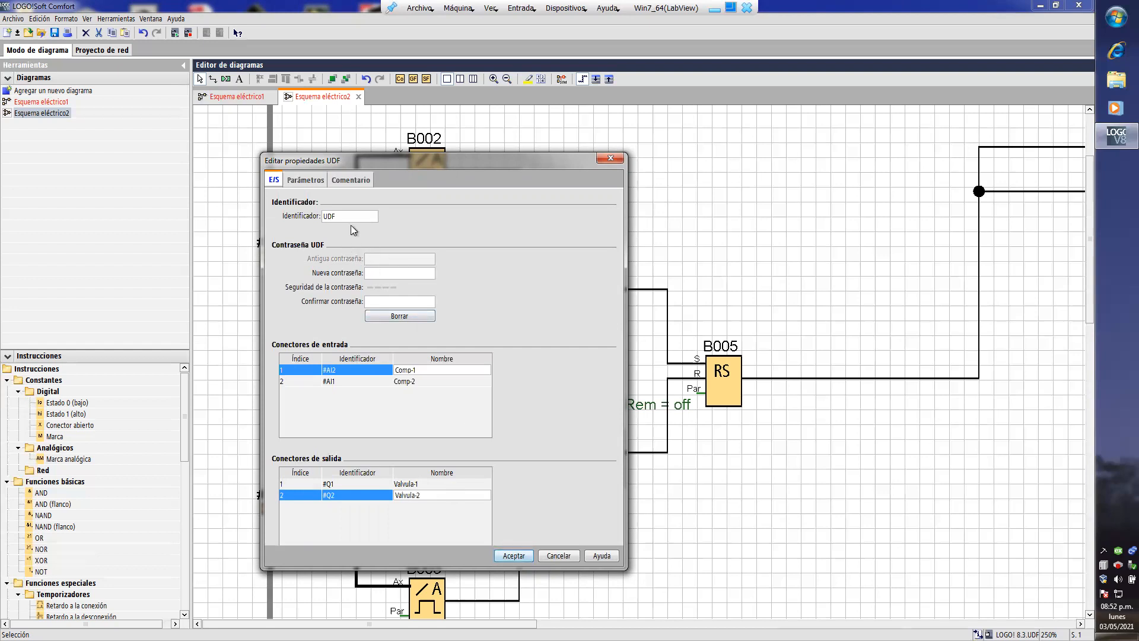
- Set the UDF's identifier to Cald-An and apply the properties
left_click_drag(353, 218, 323, 218)
type("Cald")
type("e")
type("era")
type("A")
key("BackSpace")
key("BackSpace")
key("BackSpace")
key("BackSpace")
type("-Ana")
left_click_drag(353, 161, 586, 154)
left_click(746, 549)
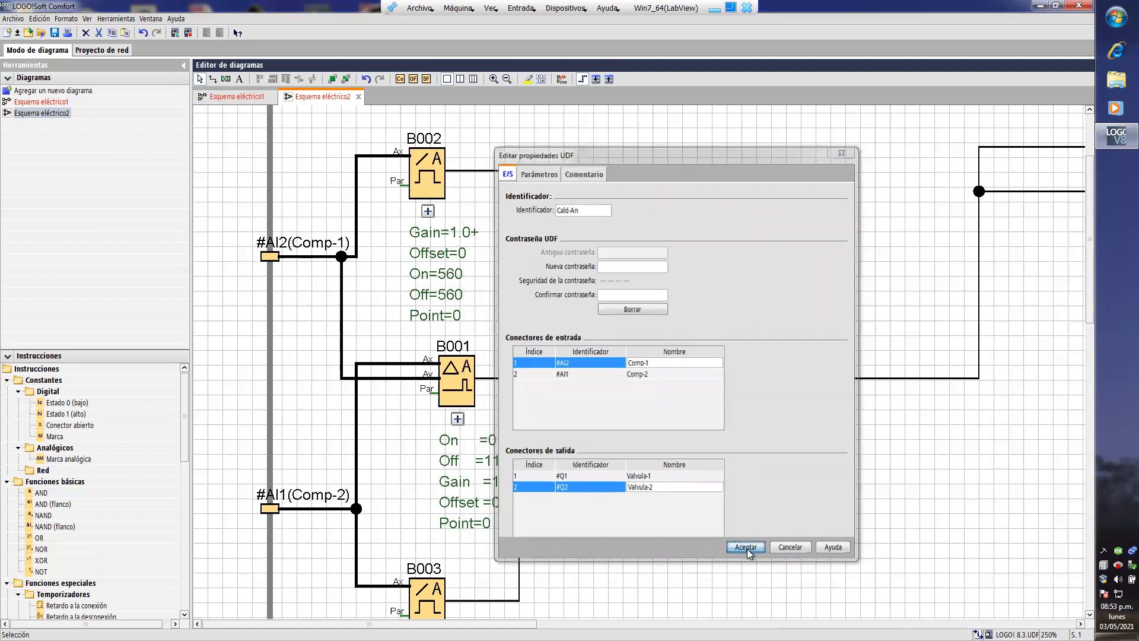
- Compare the UDF's named input and output connectors with the transducers and valves in Esquema eléctrico1
left_click(508, 80)
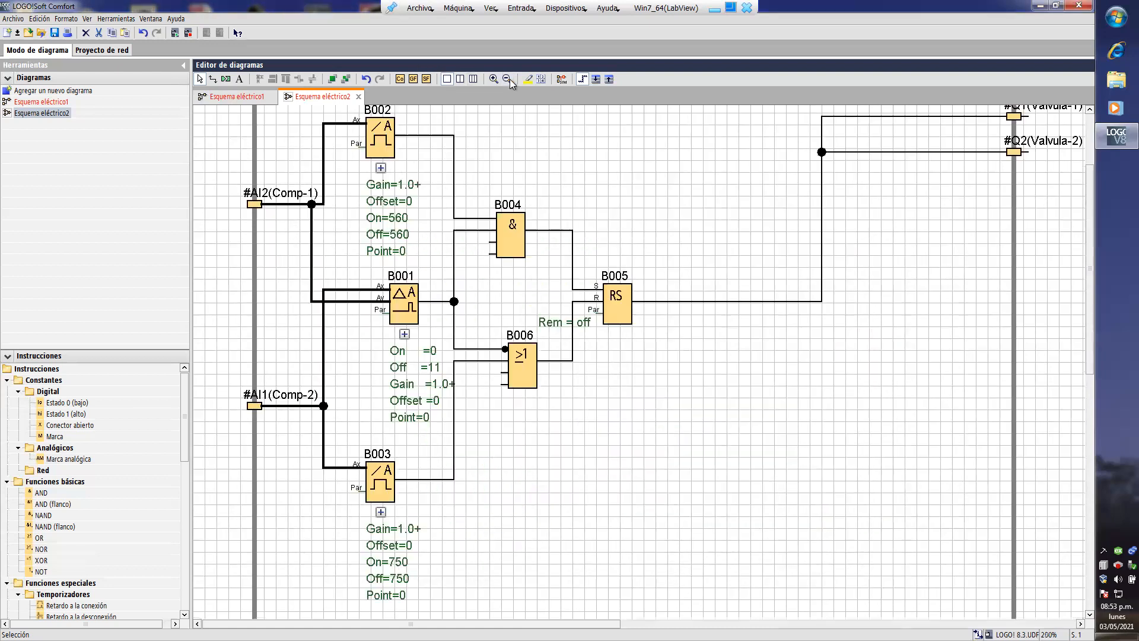
scroll(583, 187, "up", 3)
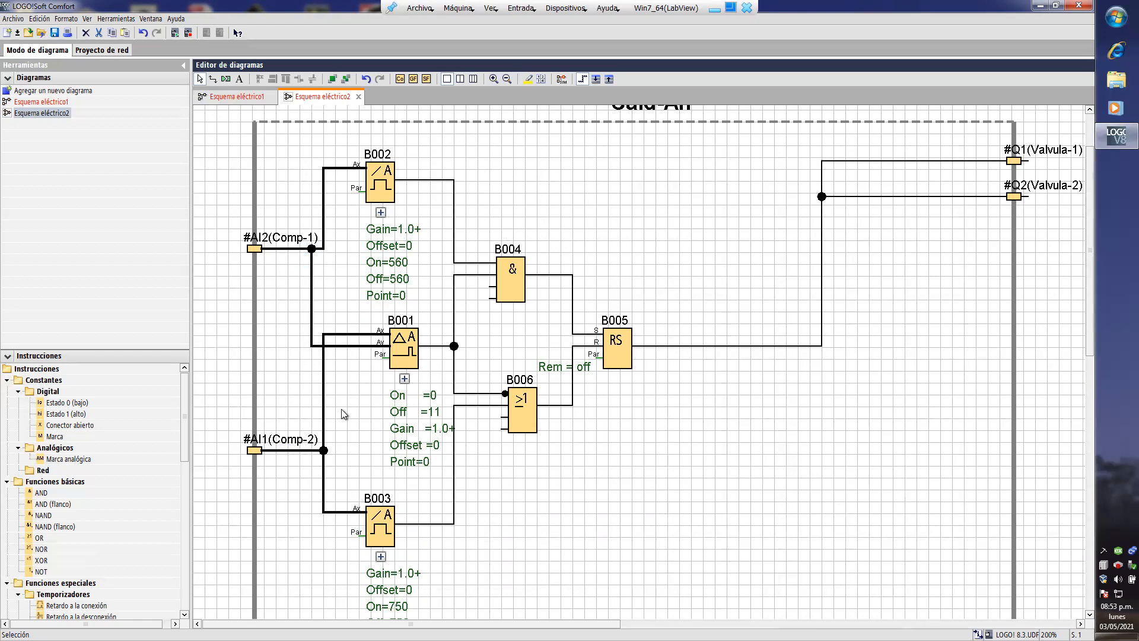
left_click(255, 97)
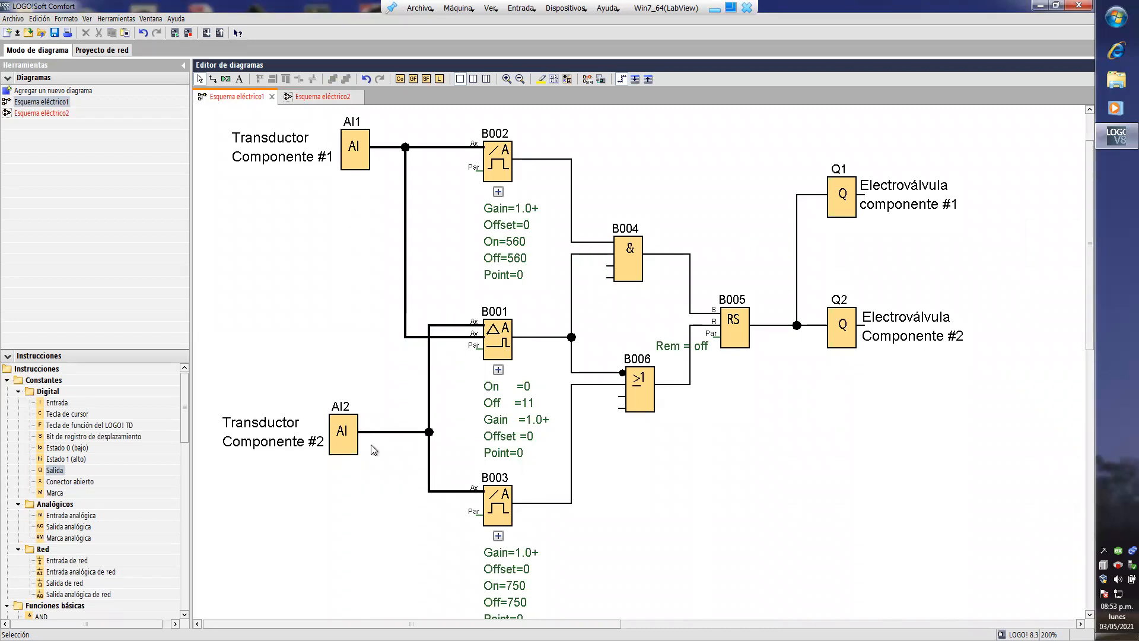
left_click(324, 98)
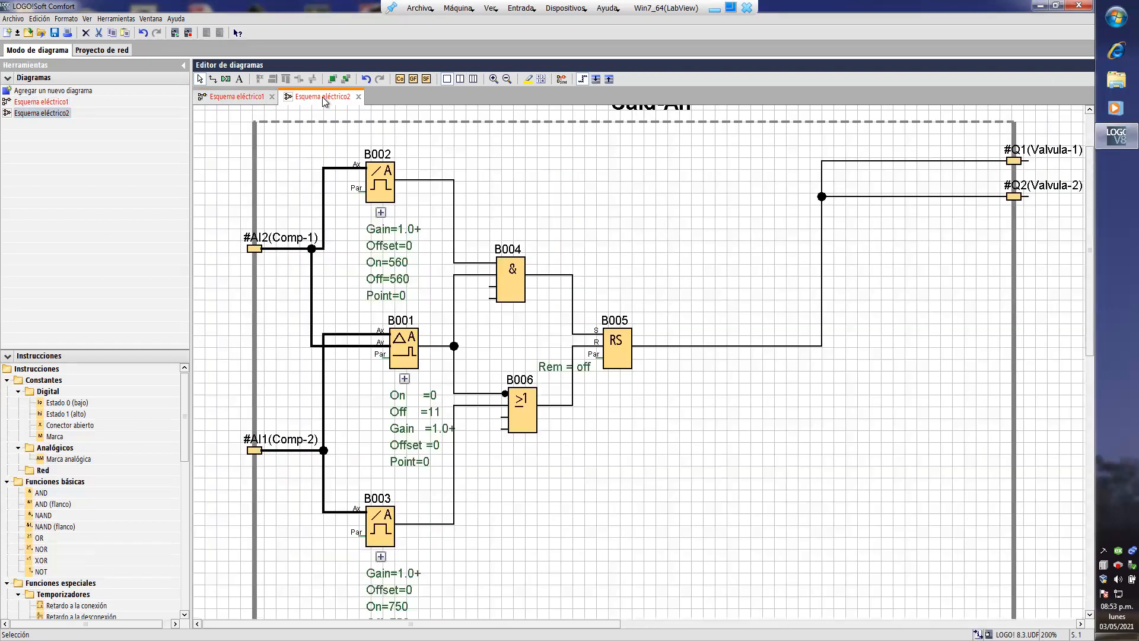
scroll(621, 307, "up", 1)
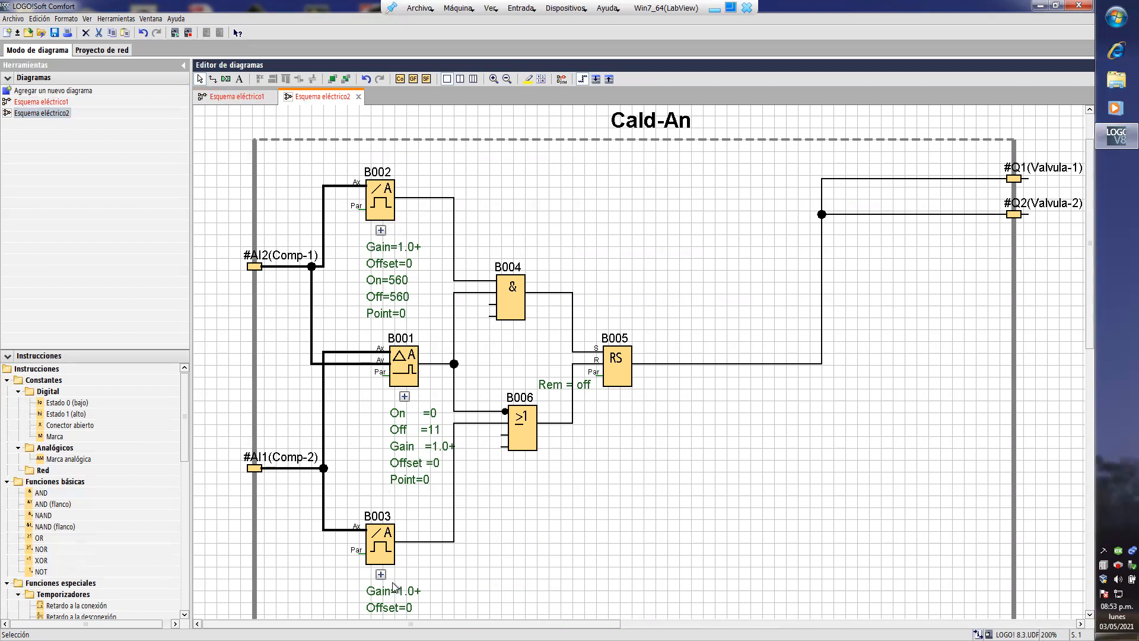
- Open the Cald-An UDF's parameter properties and review the parameters offered by blocks B001, B002 and B003
right_click(654, 252)
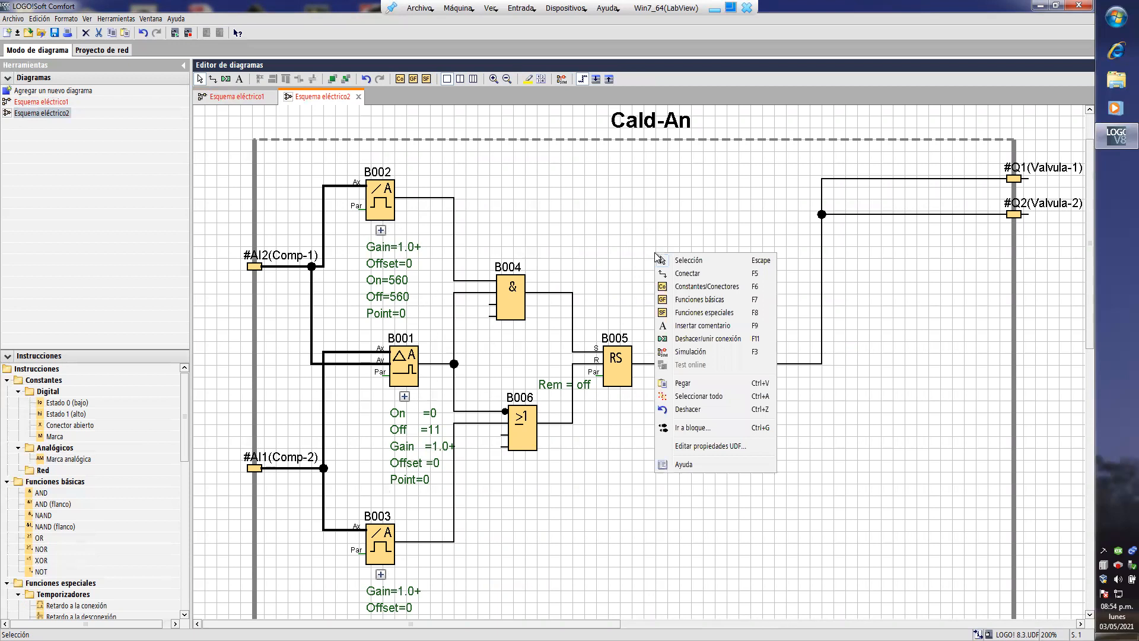
left_click(705, 451)
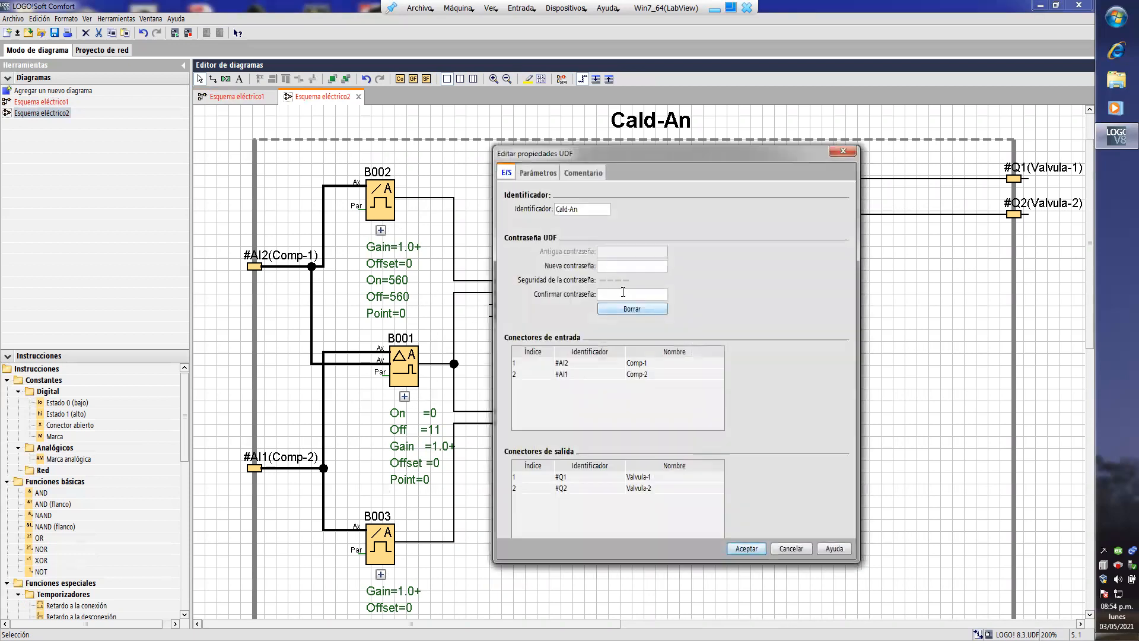
left_click(540, 172)
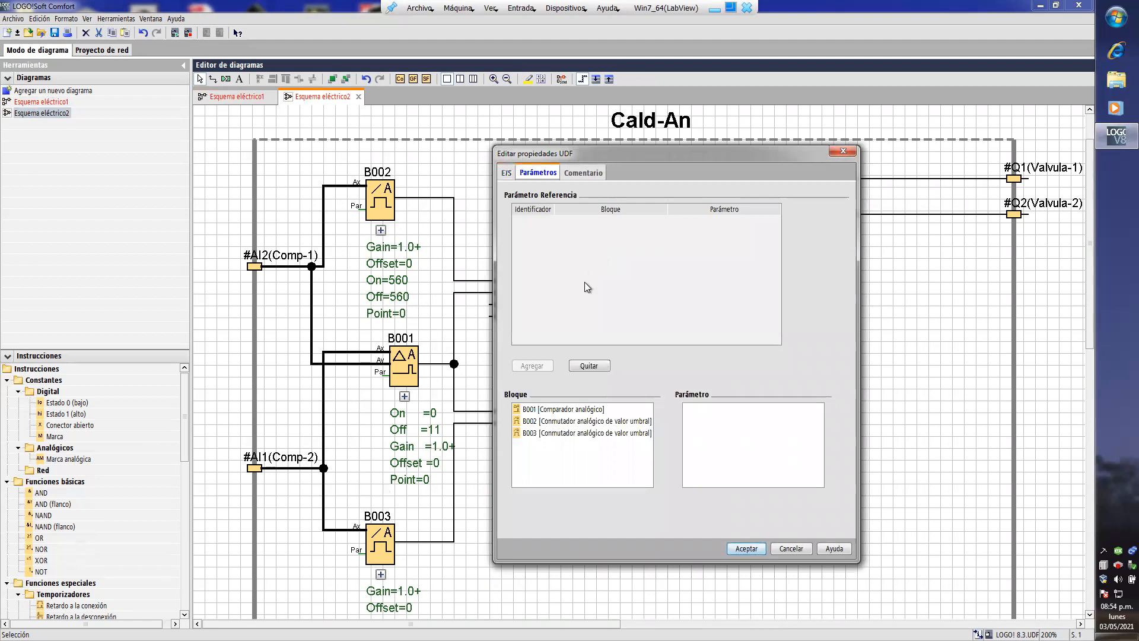
left_click(540, 411)
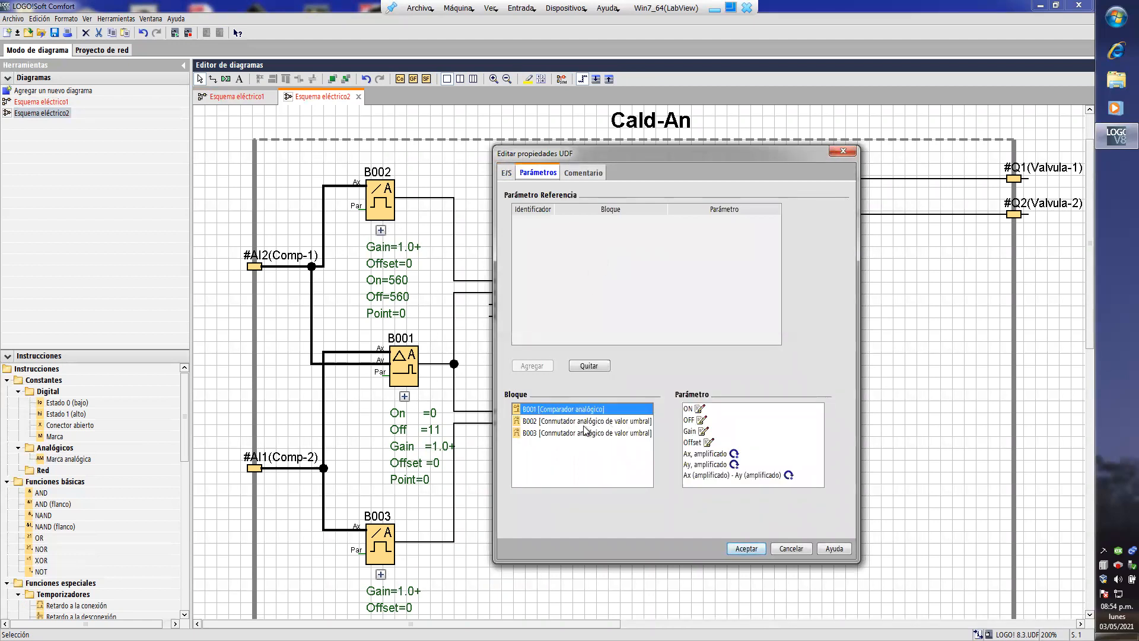
left_click(538, 421)
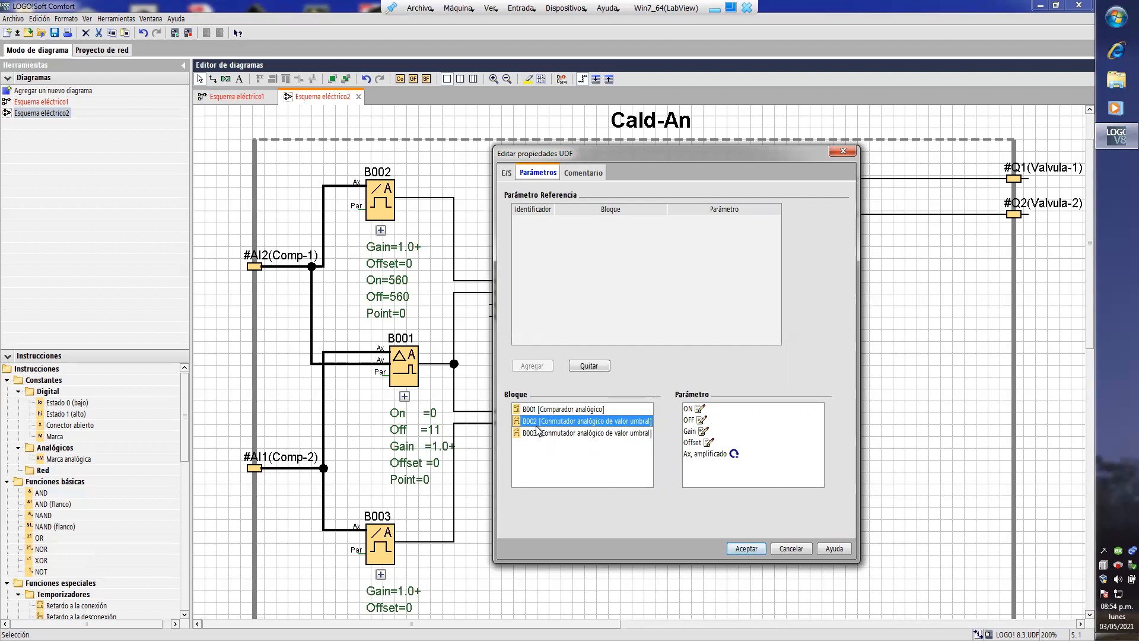
left_click(535, 436)
left_click(557, 411)
left_click(563, 422)
left_click(560, 436)
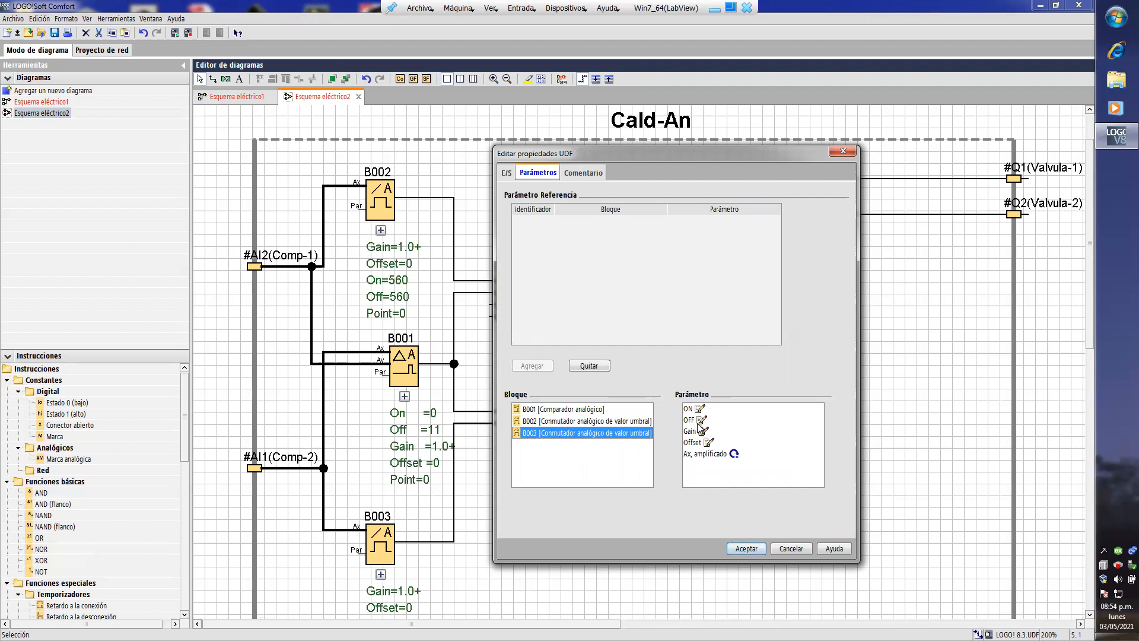
- Add B001's amplified Ax, amplified Ay and Ax - Ay difference as UDF reference parameters and apply the properties
left_click(547, 411)
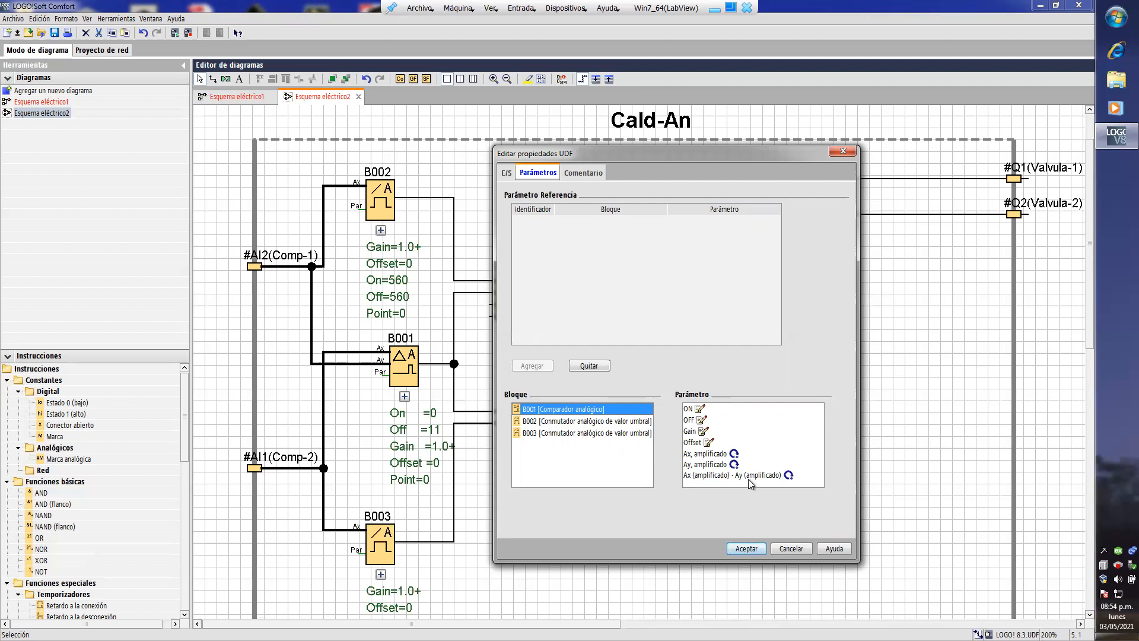
left_click(709, 454)
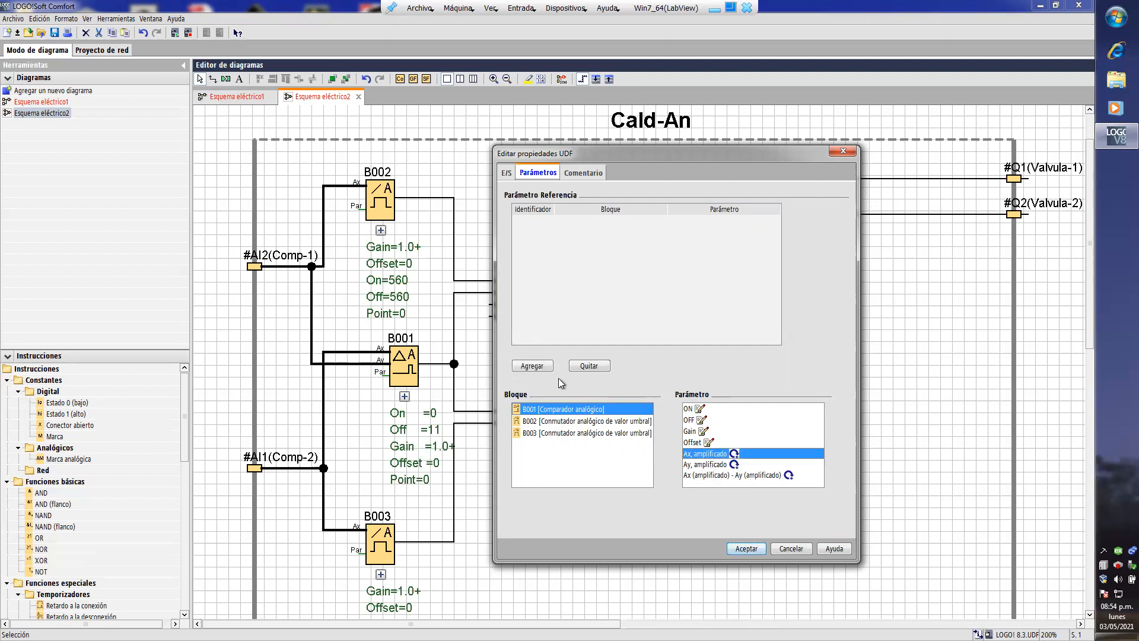
left_click(533, 366)
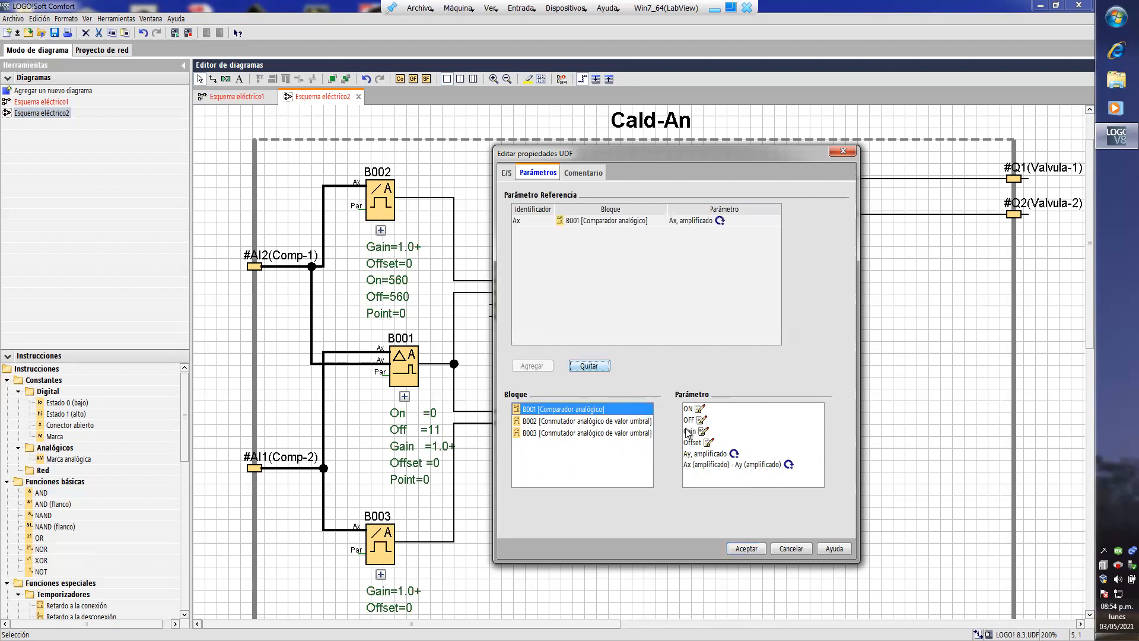
left_click(718, 454)
left_click(540, 366)
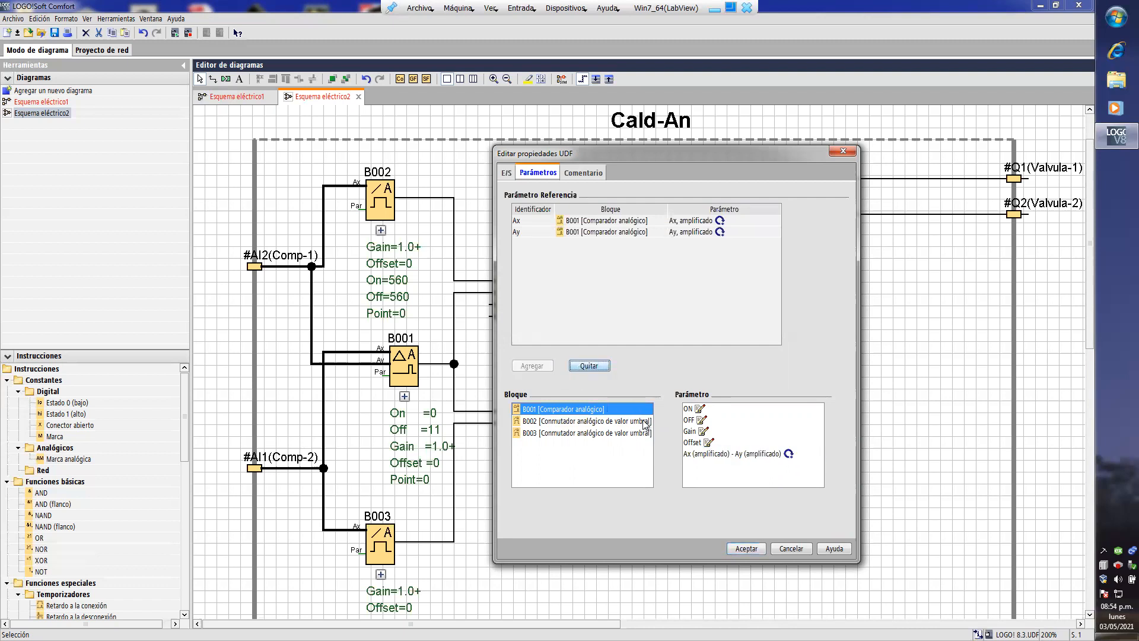
left_click(706, 453)
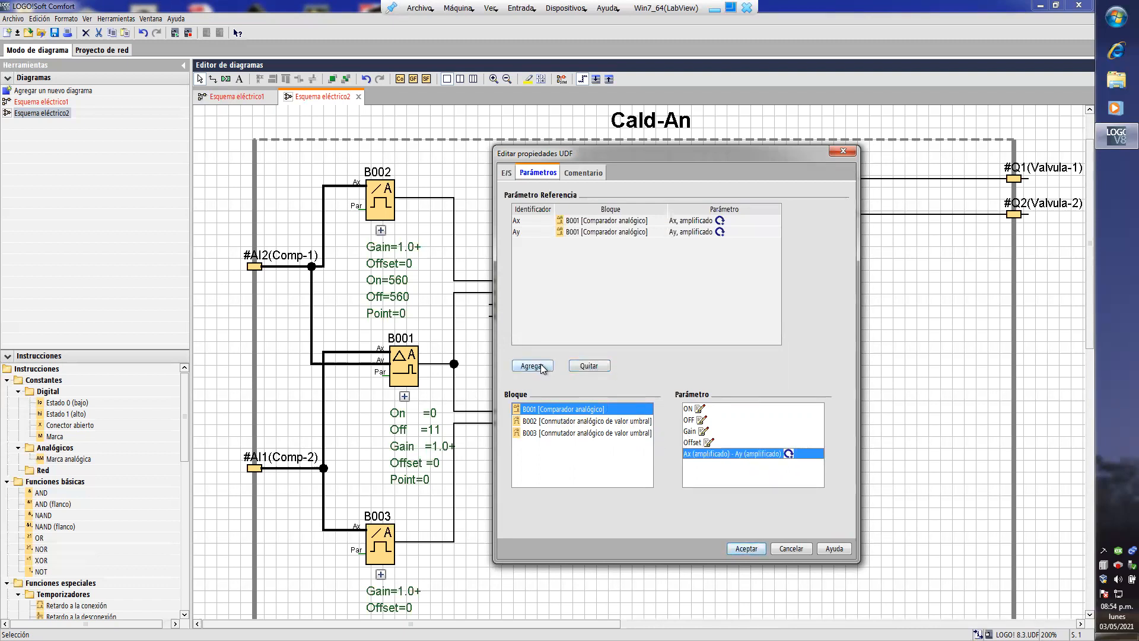
left_click(537, 366)
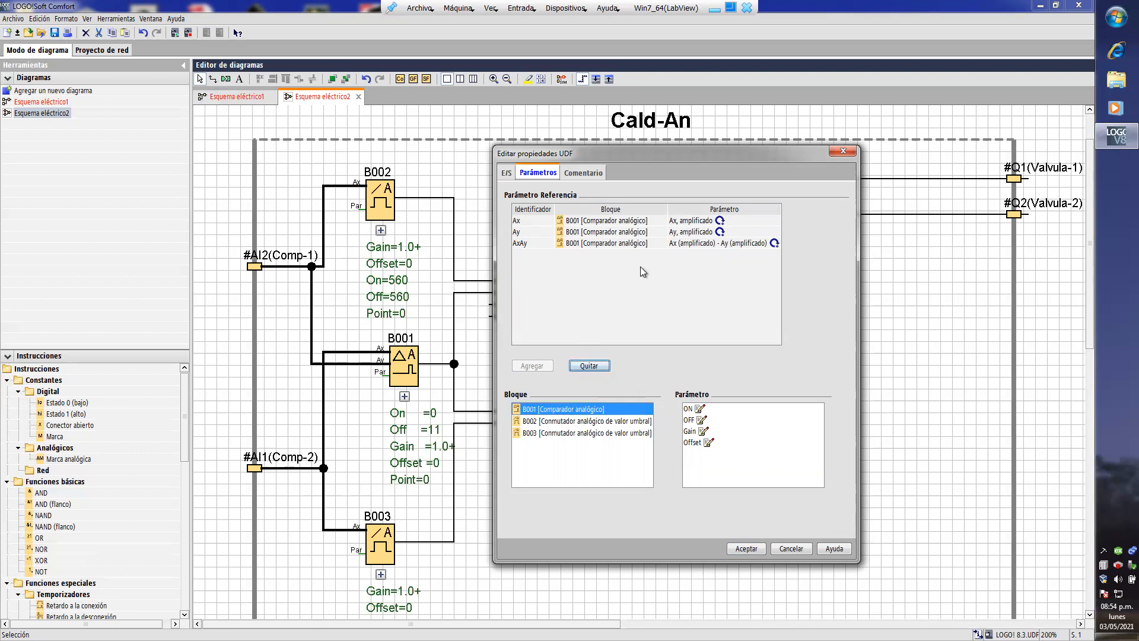
left_click(507, 173)
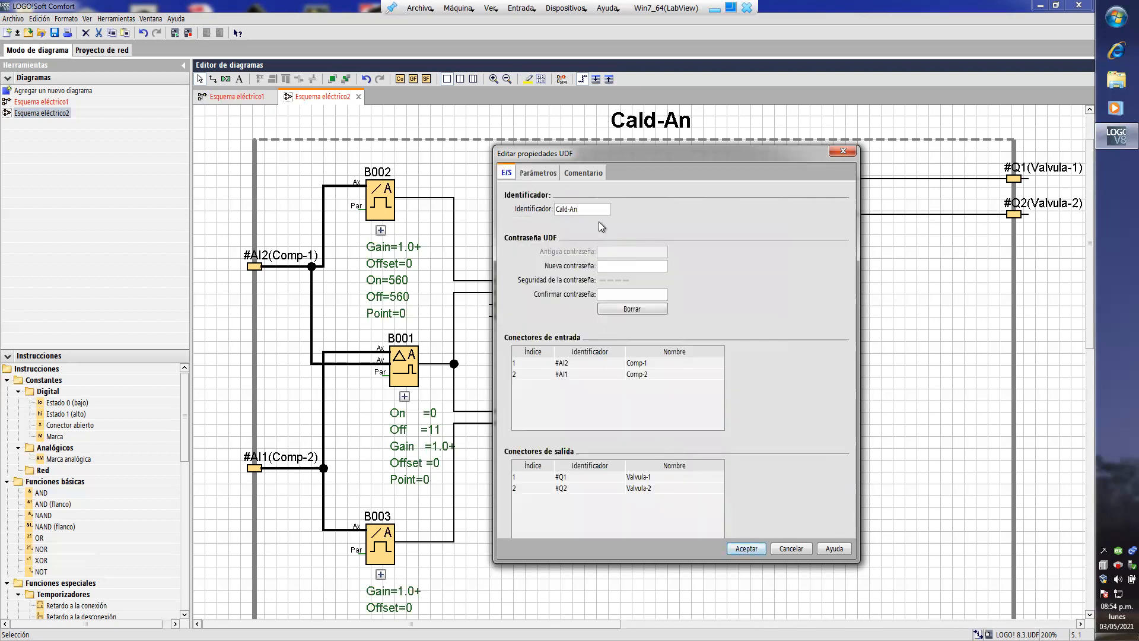
left_click(747, 548)
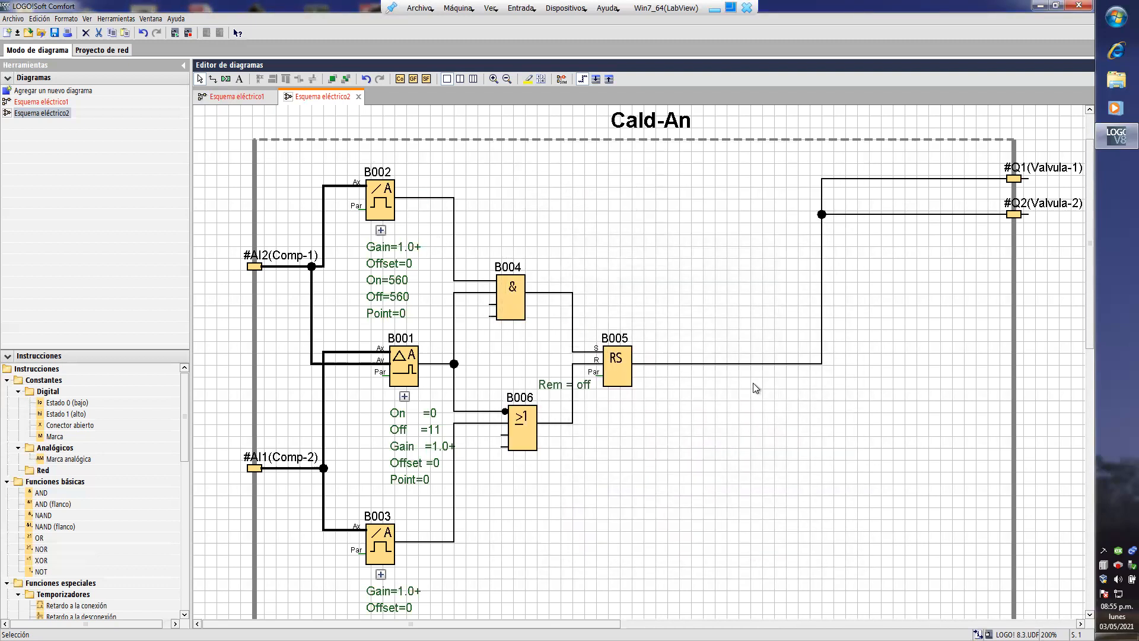
scroll(601, 419, "down", 3)
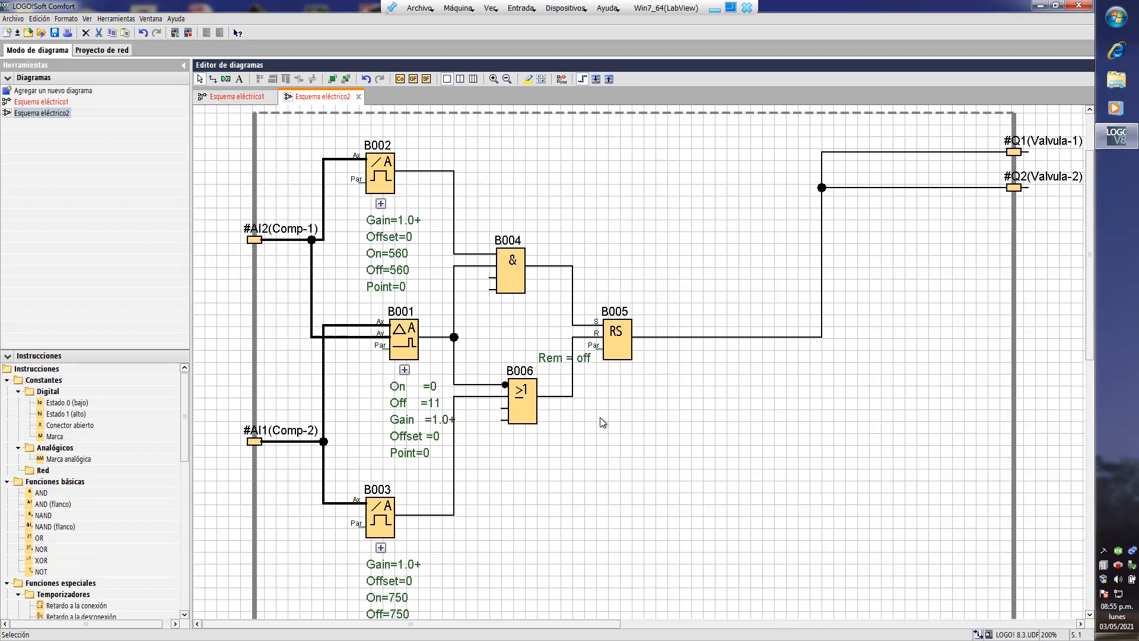
scroll(599, 417, "down", 3)
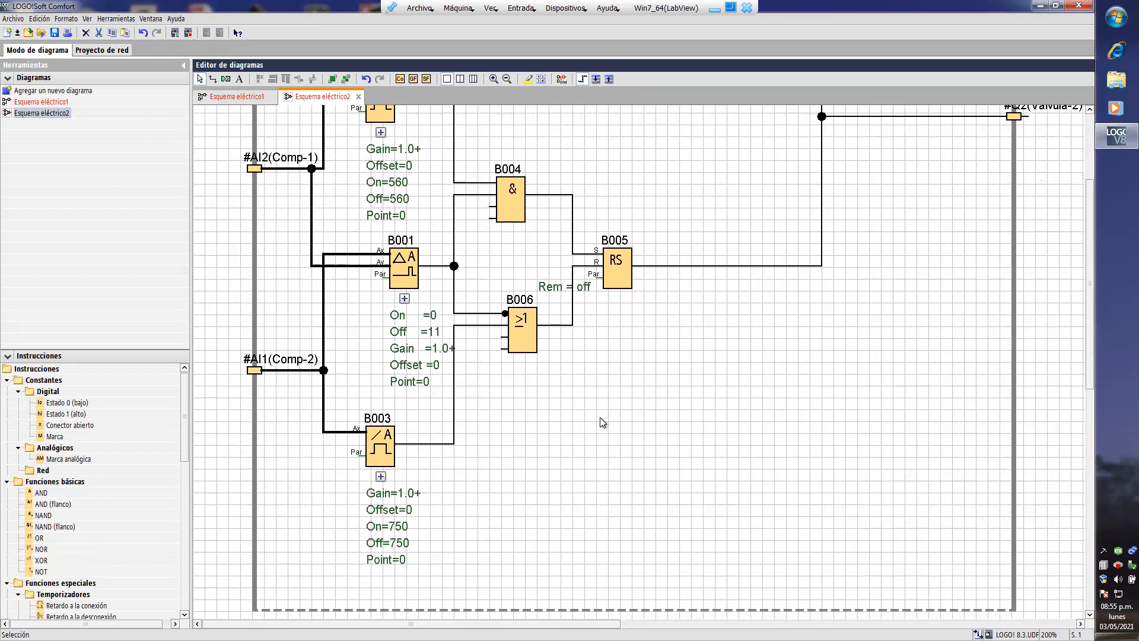
- Save the Cald-An UDF diagram in Mis documentos as Caldera_Analogica and close it
scroll(600, 417, "up", 4)
scroll(600, 417, "up", 5)
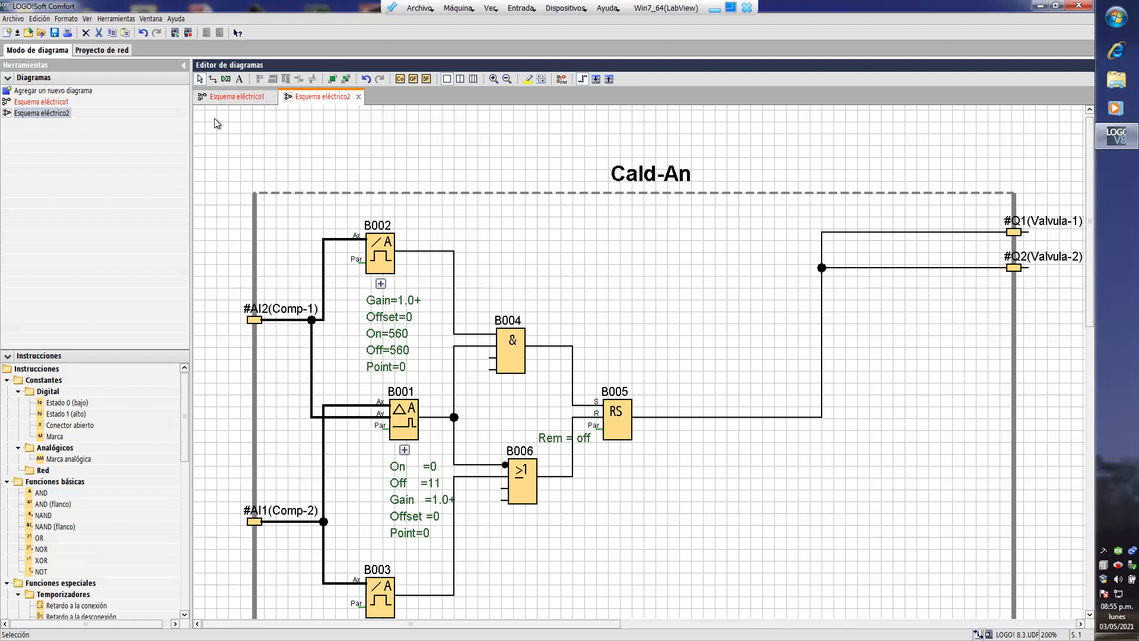
left_click(53, 34)
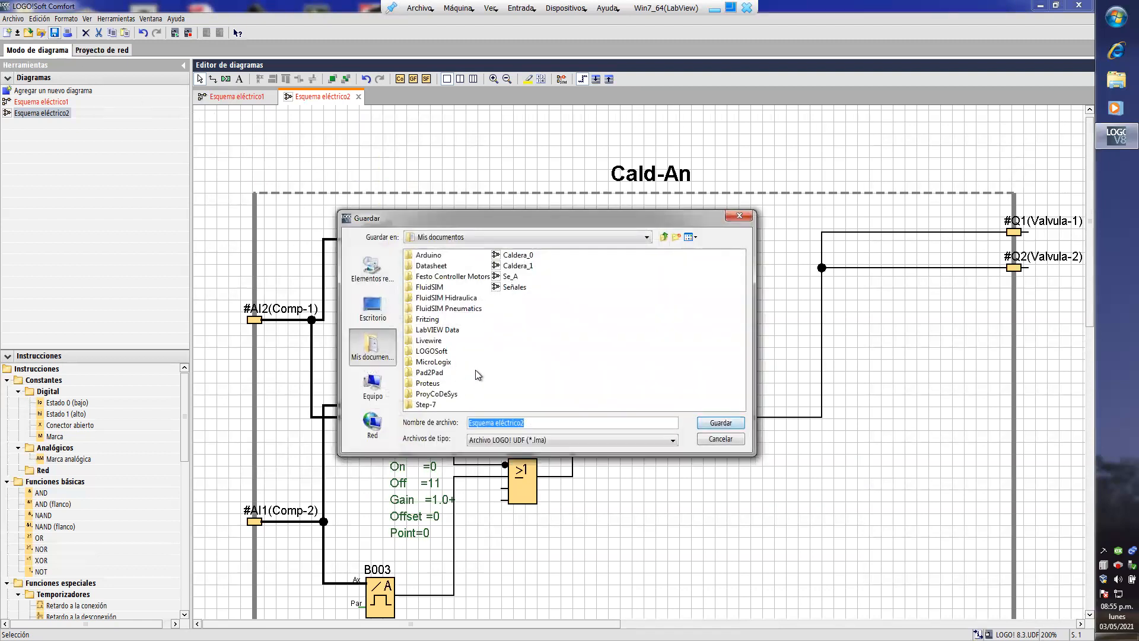
left_click(537, 425)
left_click_drag(525, 422, 423, 418)
type("Caldera_Analogica")
left_click(721, 423)
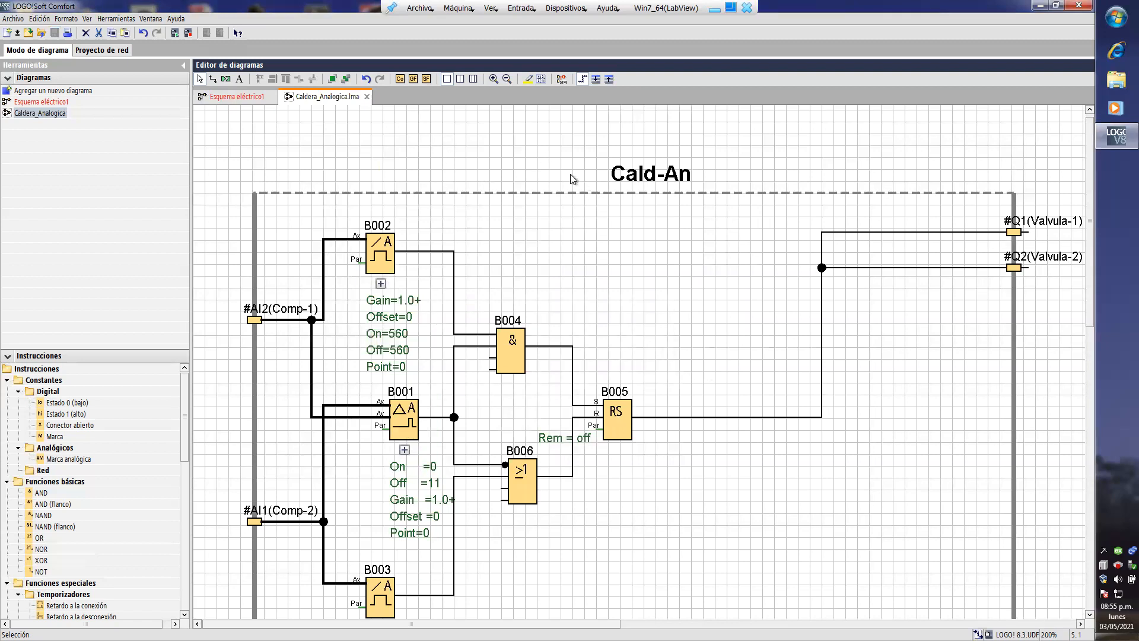
left_click(367, 96)
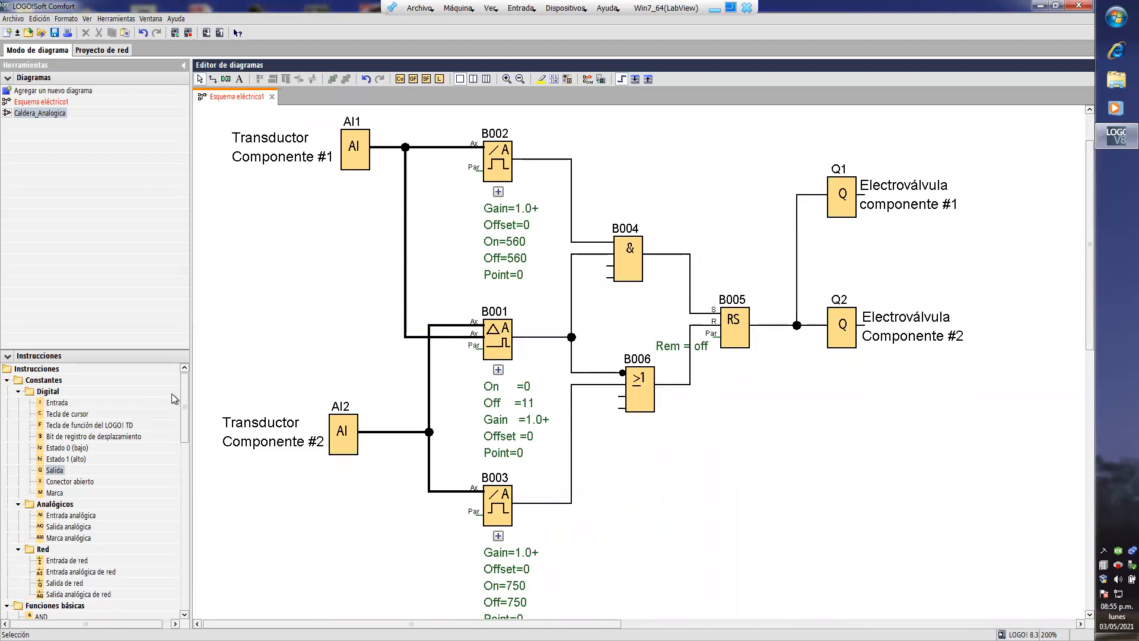
- Add Caldera_Analogica.lma to the UDF library and accept the configuration
left_click_drag(182, 404, 157, 572)
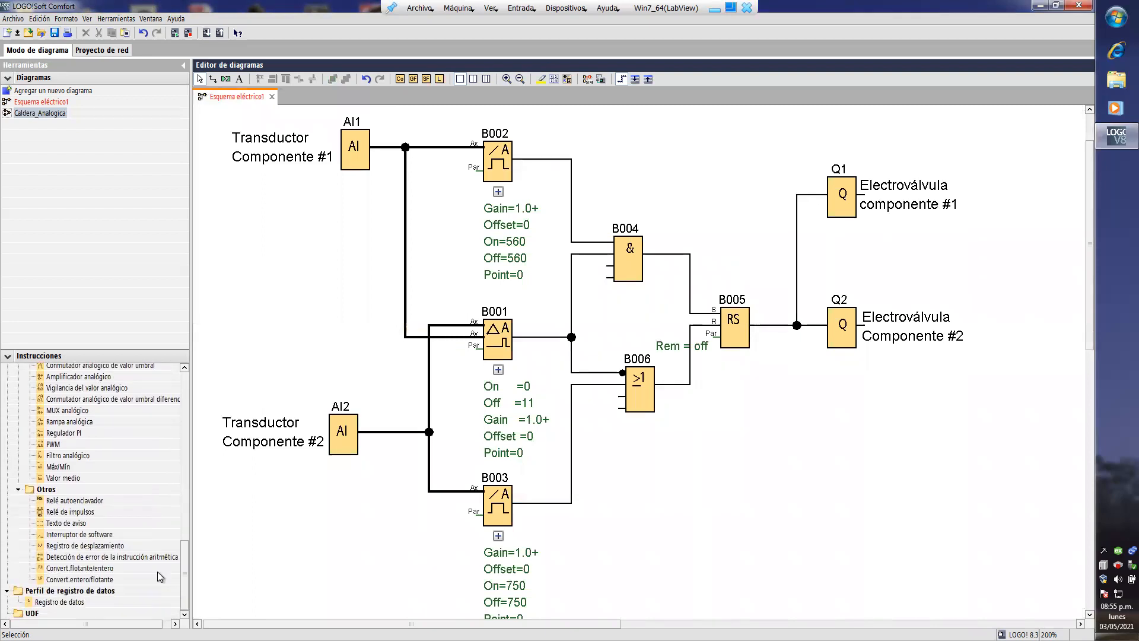
left_click(32, 617)
right_click(32, 614)
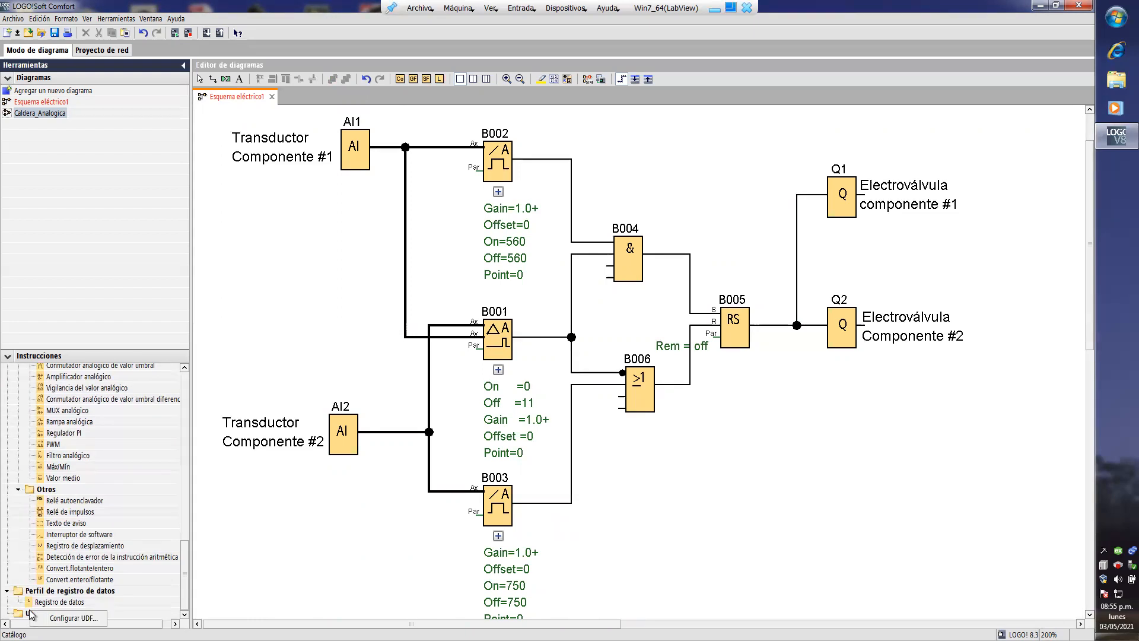
left_click(66, 617)
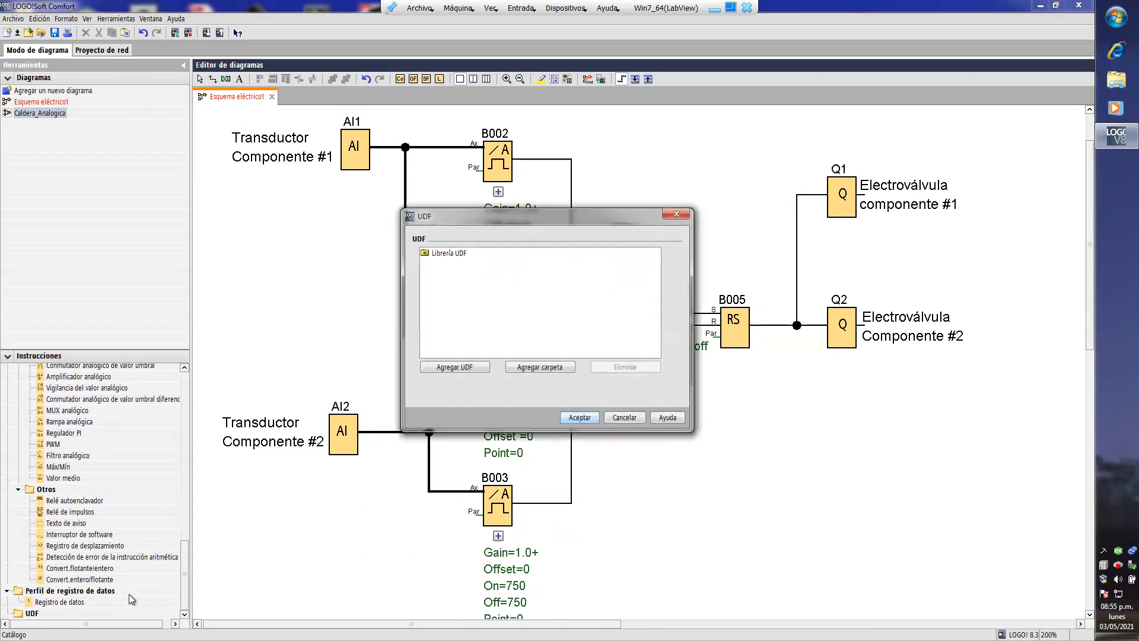
left_click(461, 368)
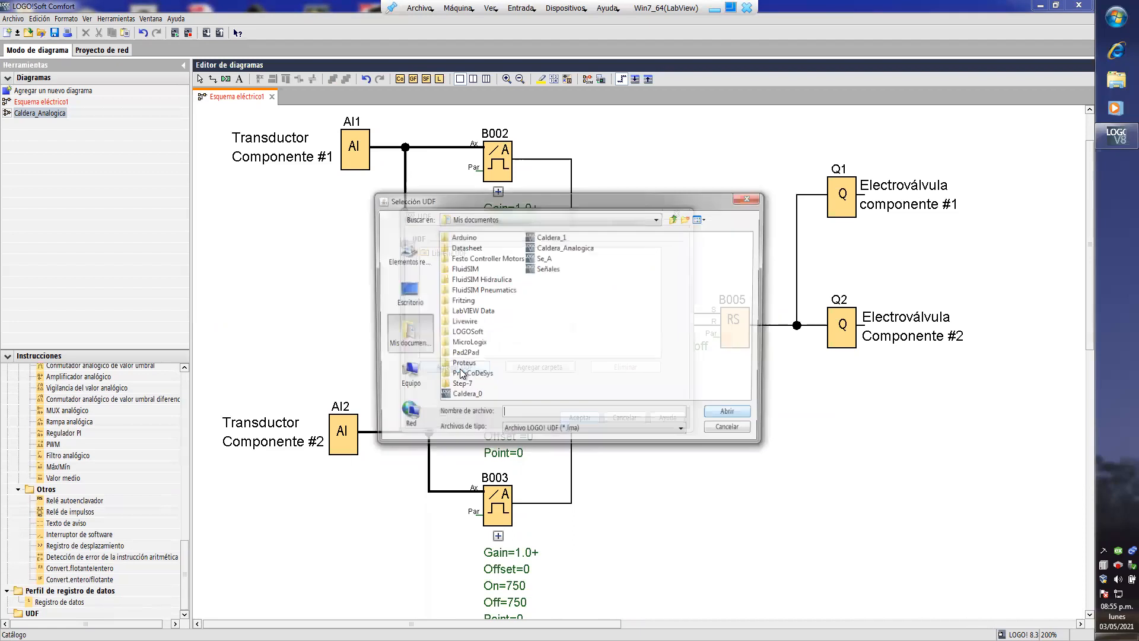
left_click(545, 248)
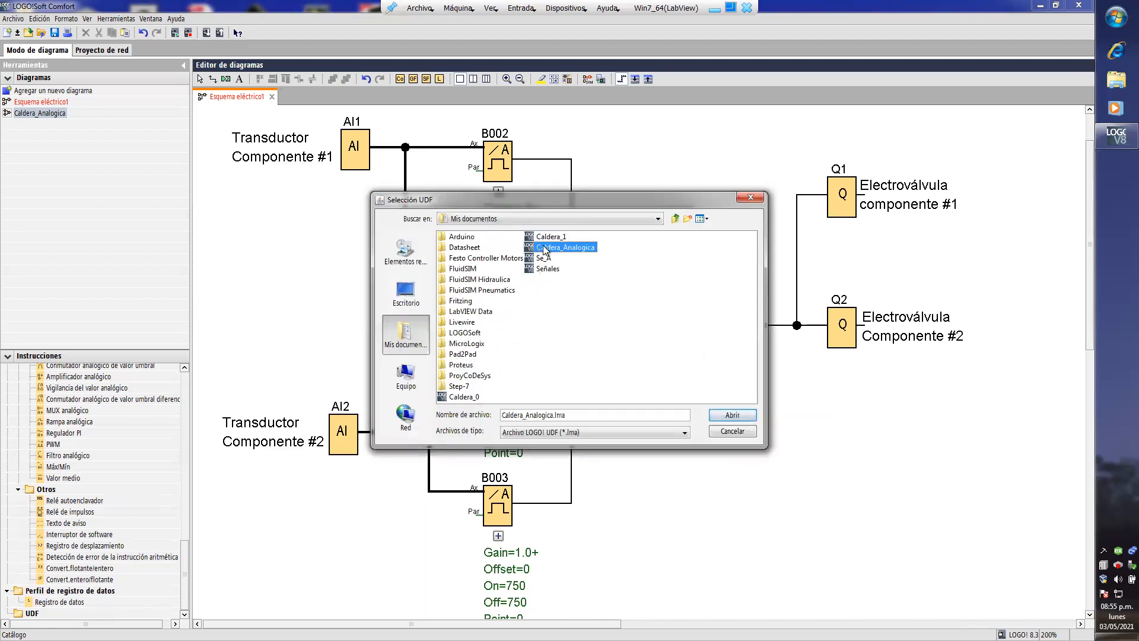
left_click(729, 415)
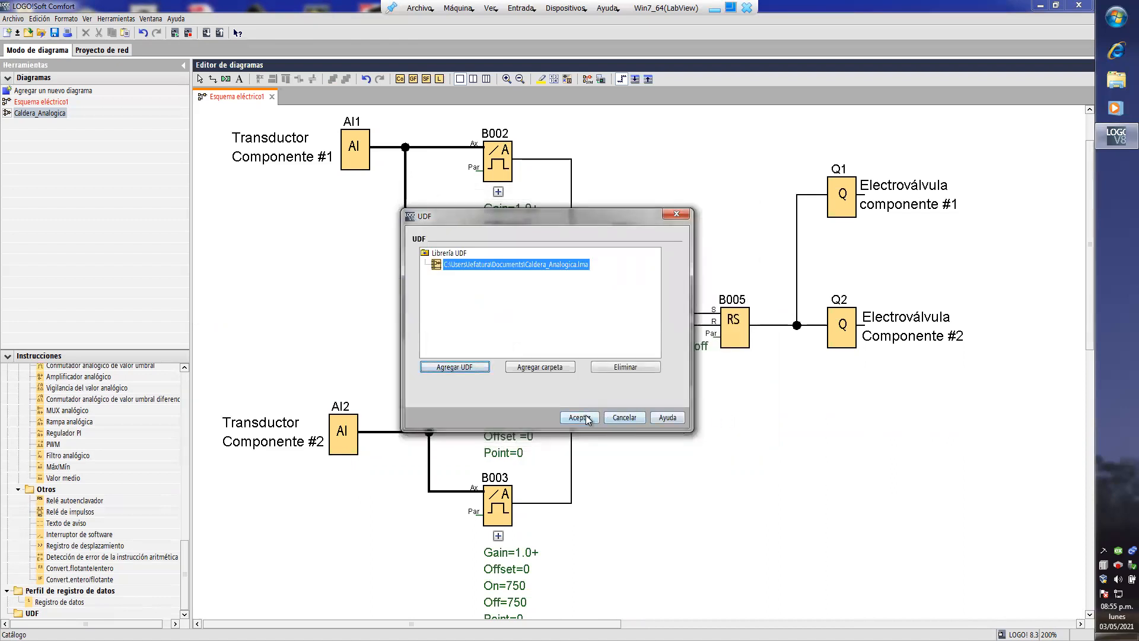
left_click(585, 418)
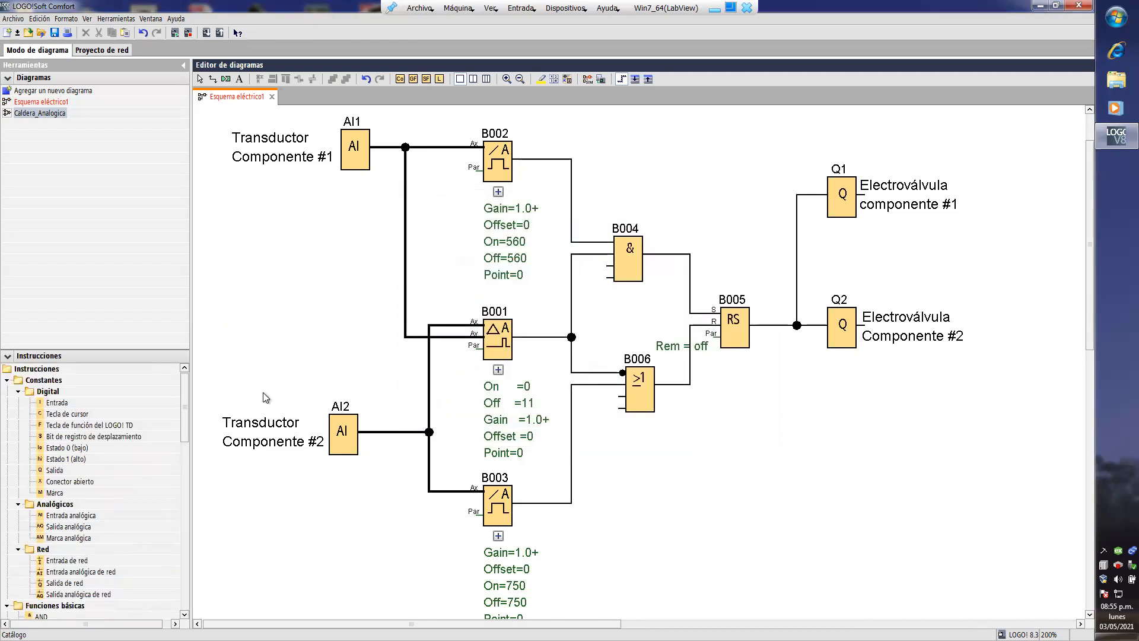
- Insert a Cald-An UDF block in Esquema eléctrico1, in the free area below output Q2
left_click_drag(183, 404, 182, 561)
scroll(119, 567, "down", 4)
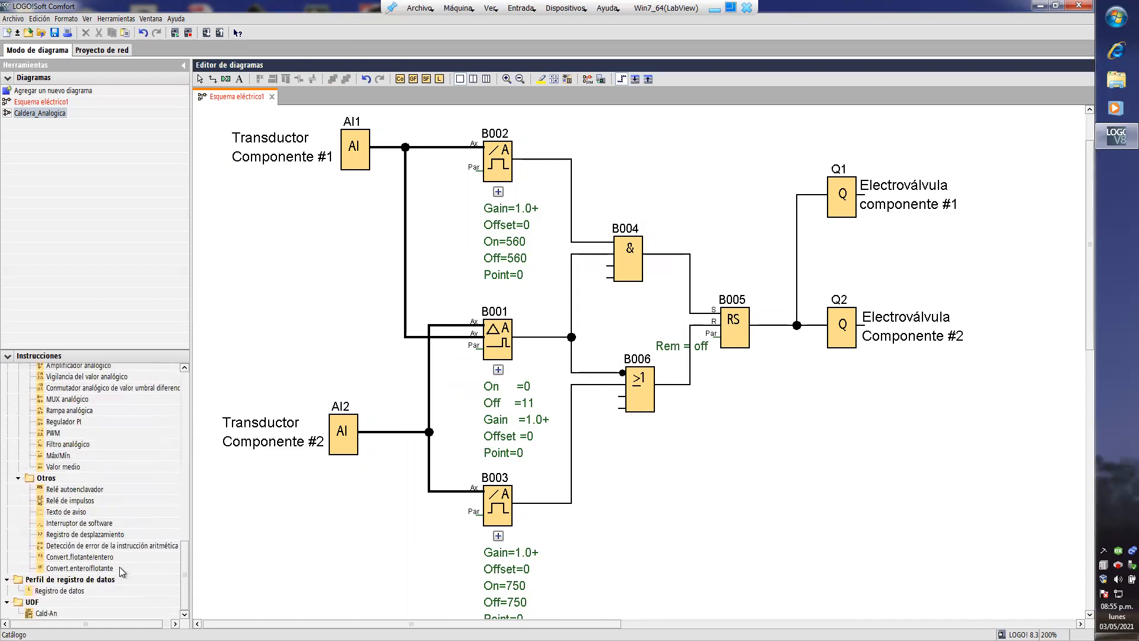
left_click(43, 614)
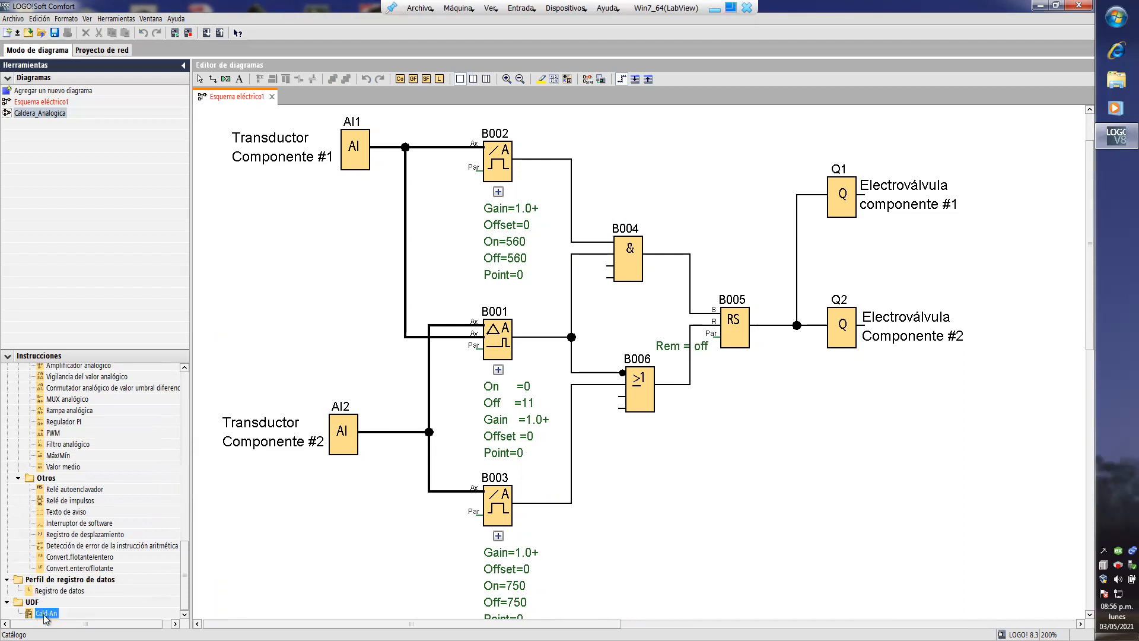
left_click_drag(150, 592, 826, 449)
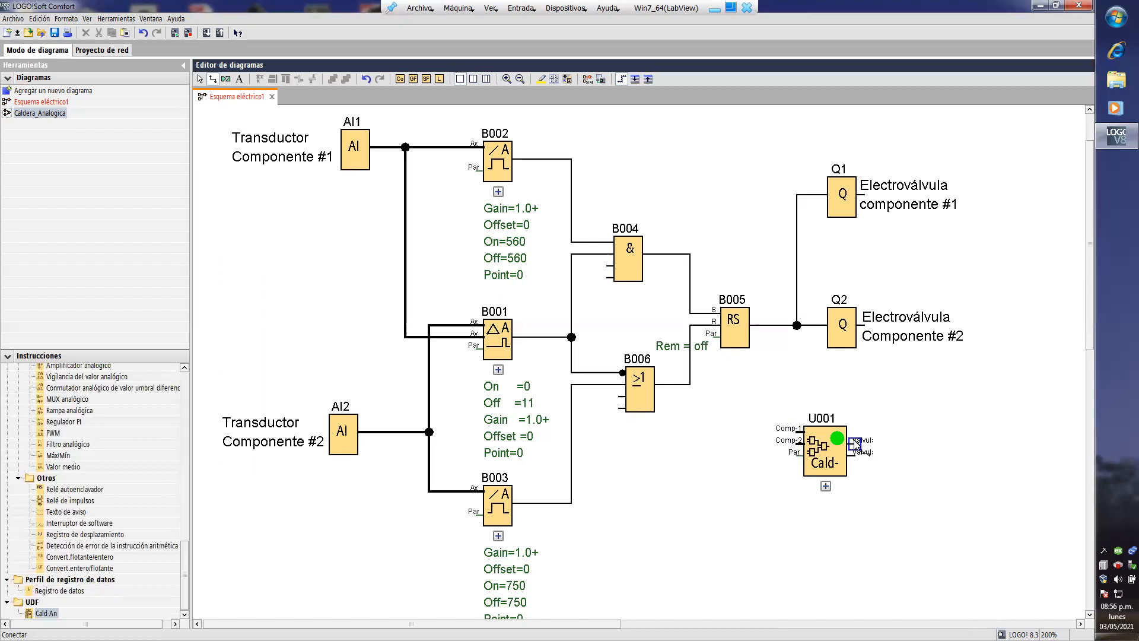
left_click_drag(837, 460, 813, 472)
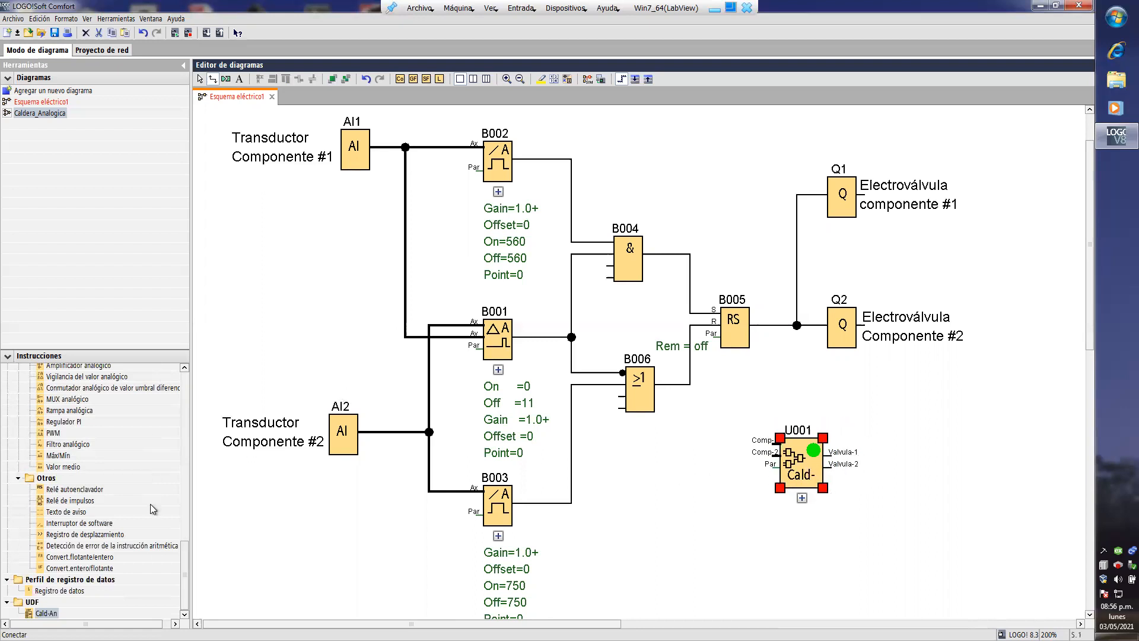
- Place two analog inputs beside the Cald-An block and wire them to its Comp-1 and Comp-2 inputs
left_click_drag(184, 554, 187, 380)
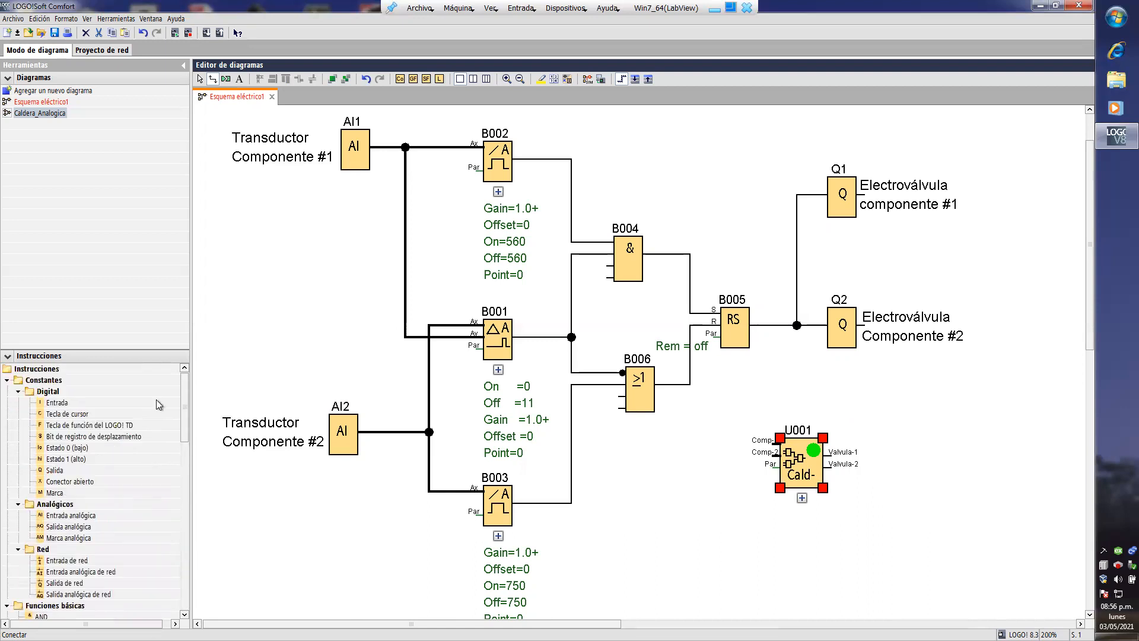
left_click(74, 516)
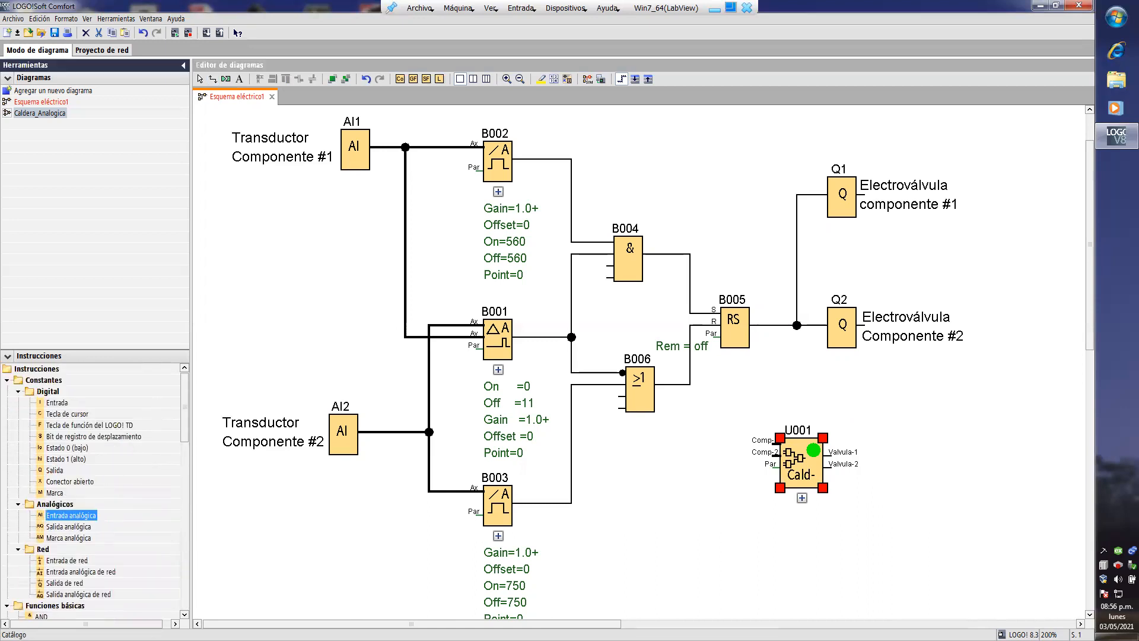
left_click(675, 465)
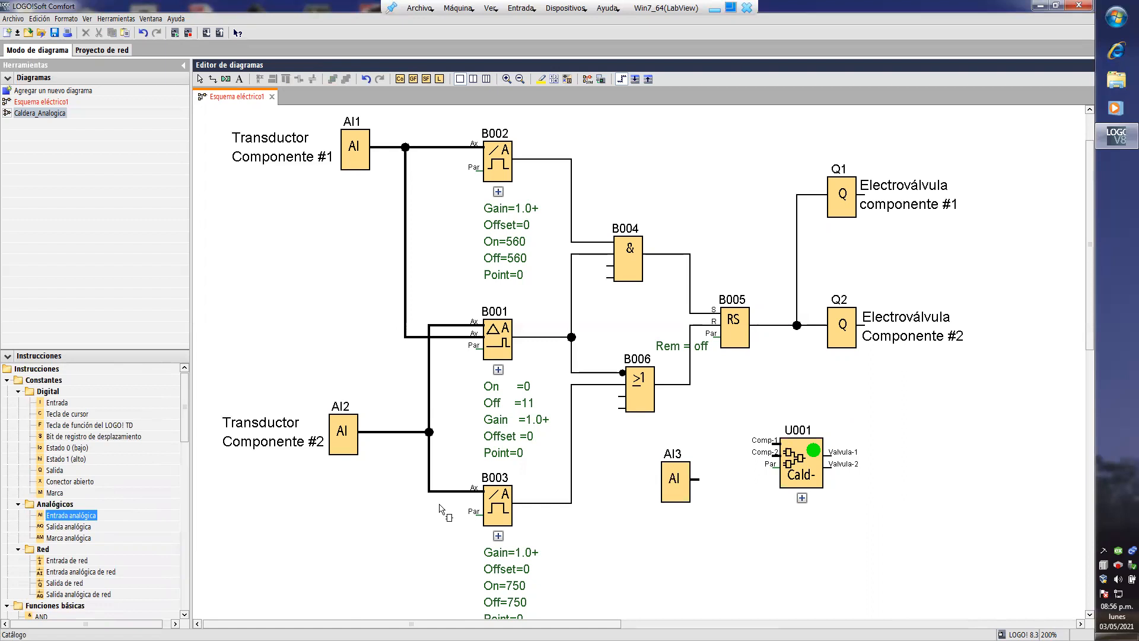
left_click(678, 563)
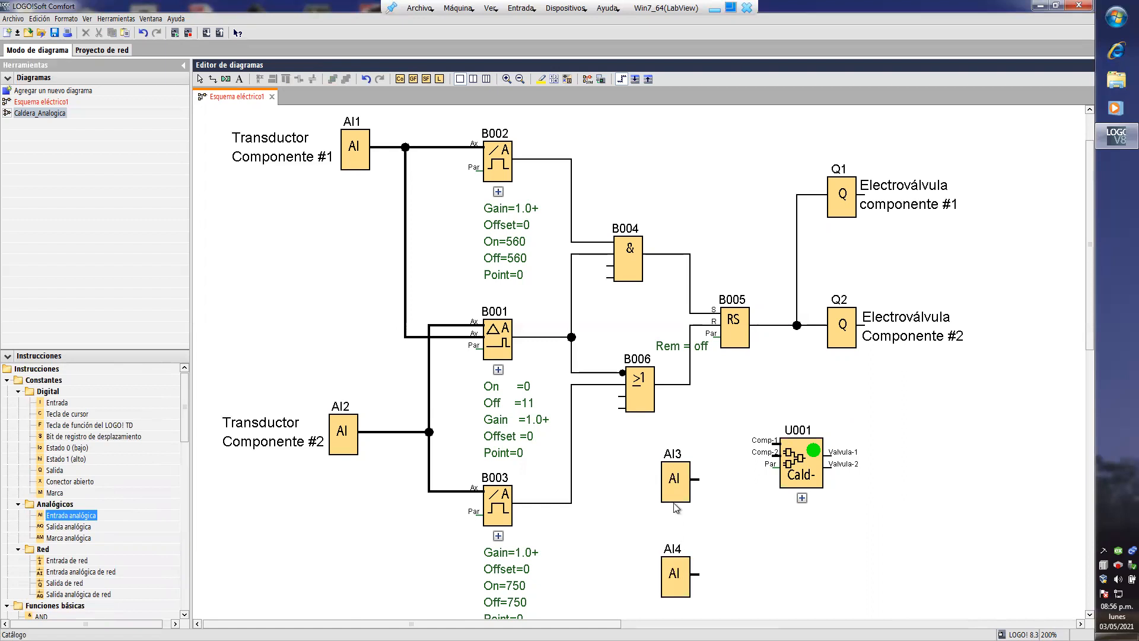
mouse_move(823, 466)
left_mouse_down()
mouse_move(847, 525)
mouse_move(697, 479)
left_mouse_up()
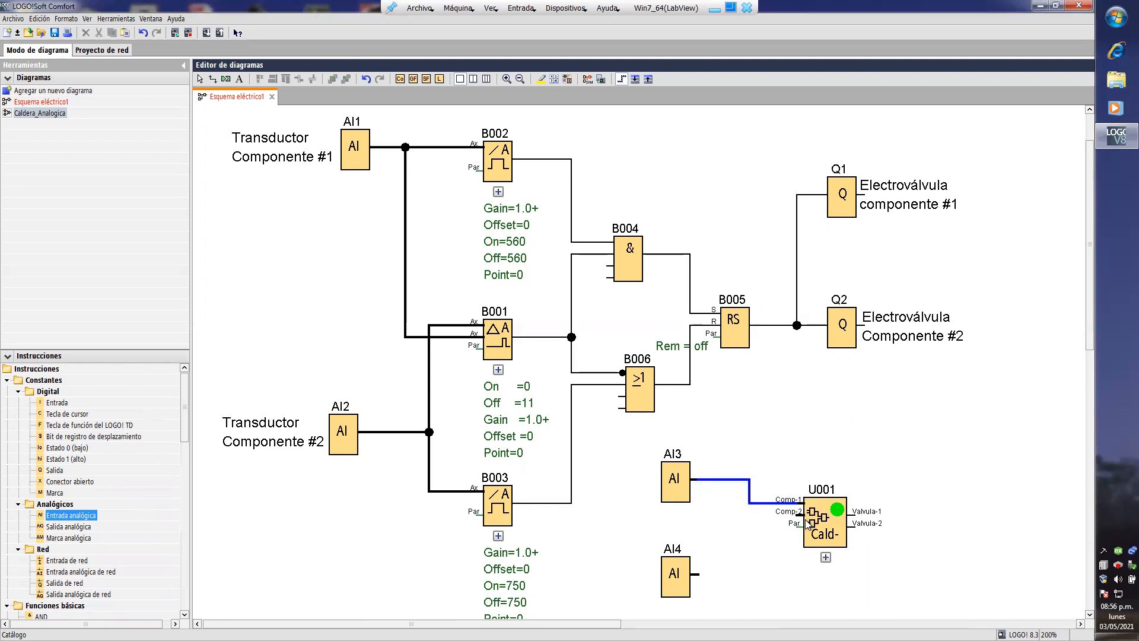
left_click_drag(796, 515, 700, 574)
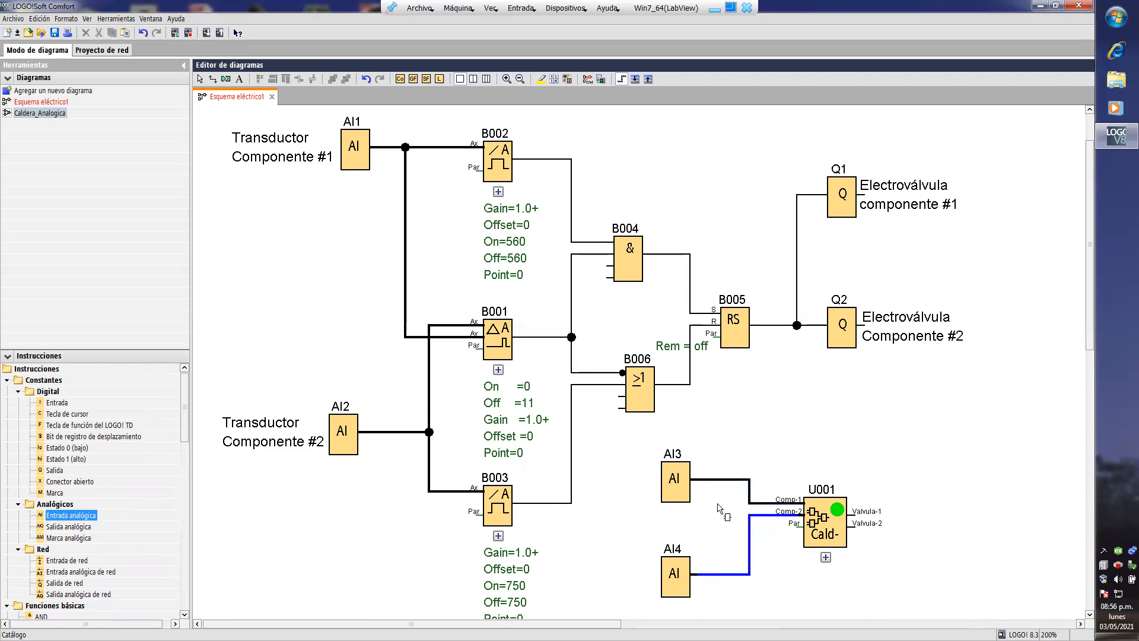
- Place two digital outputs beside the Cald-An block and wire them to its Valvula-1 and Valvula-2 outputs
left_click(52, 470)
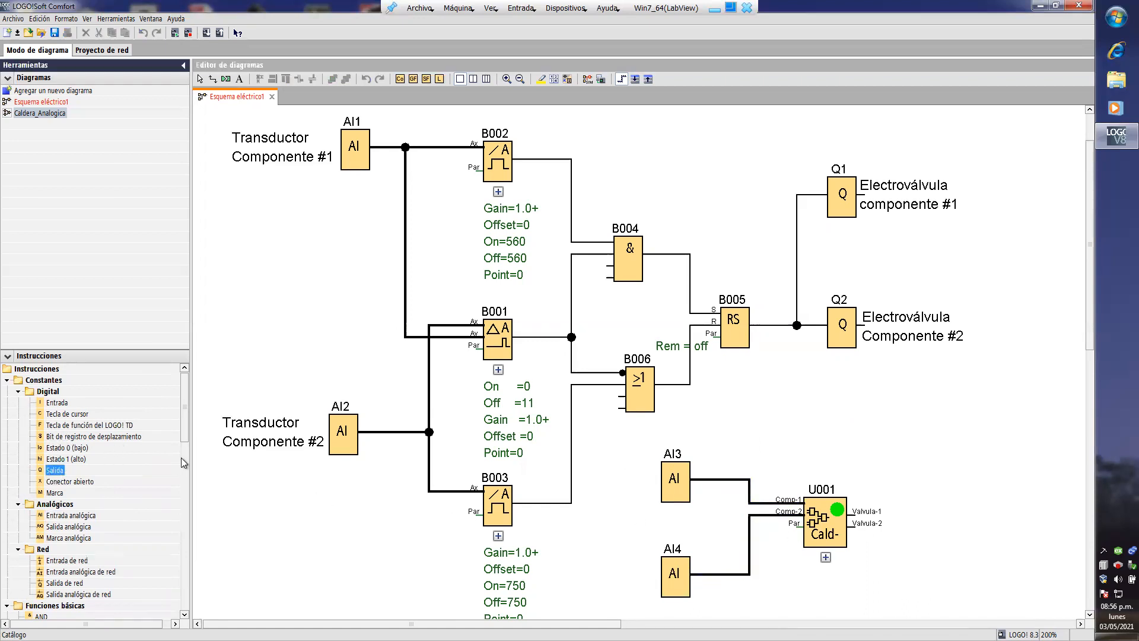
left_click(924, 491)
left_click_drag(907, 495, 850, 512)
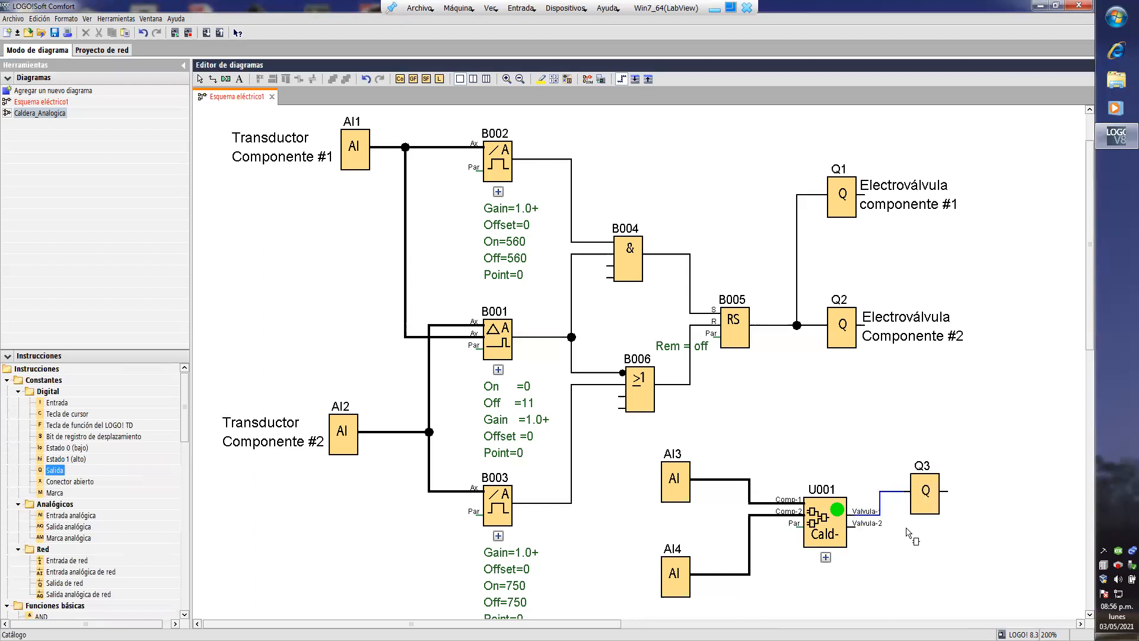
left_click(50, 472)
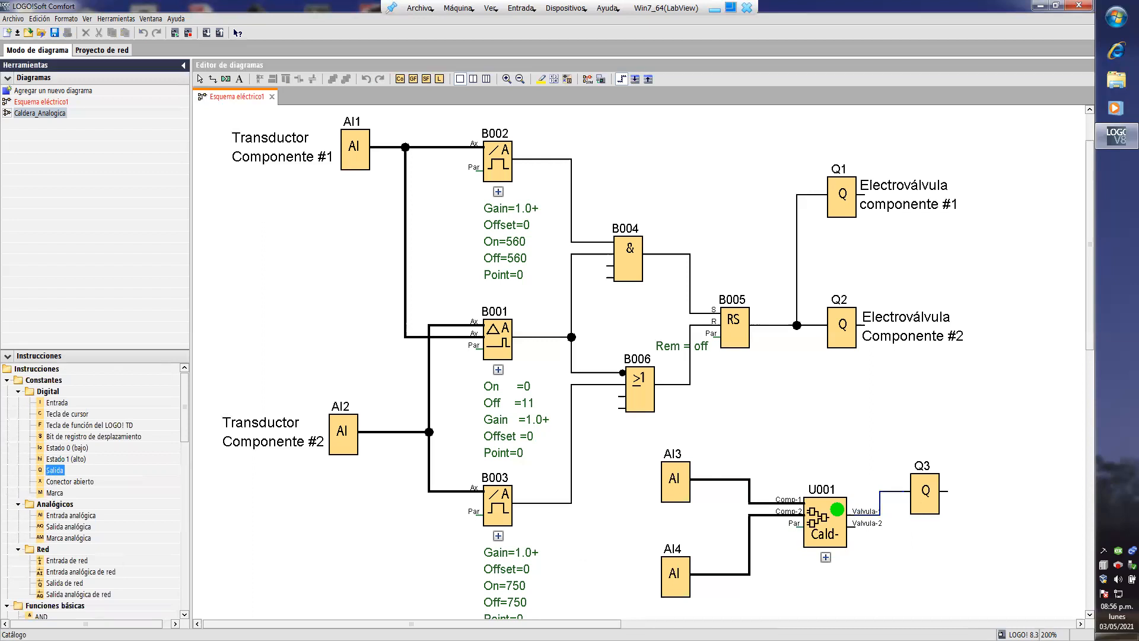
left_click(949, 547)
left_click(932, 550)
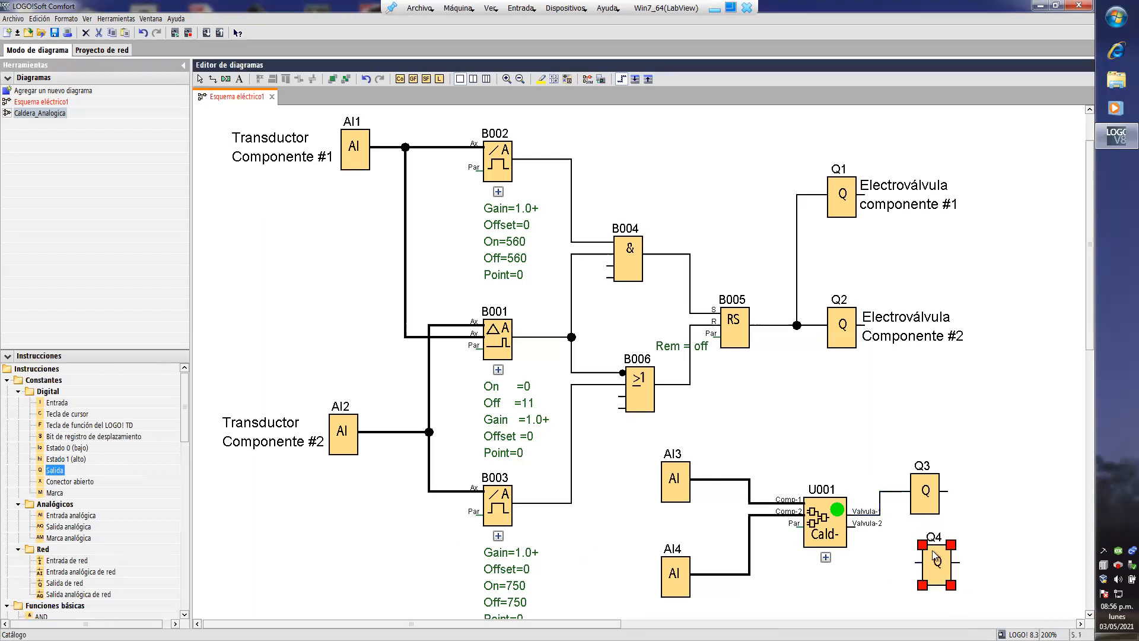
left_click_drag(927, 553, 880, 523)
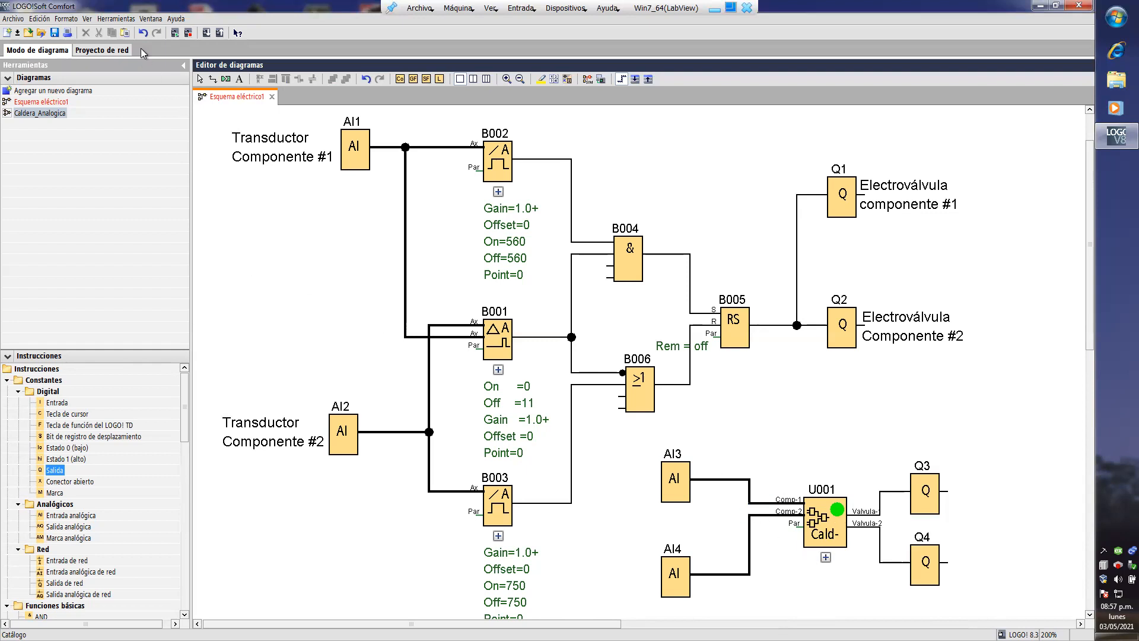
- Start the simulation and set analog input AI3 to 745 and AI4 to 751
left_click(115, 18)
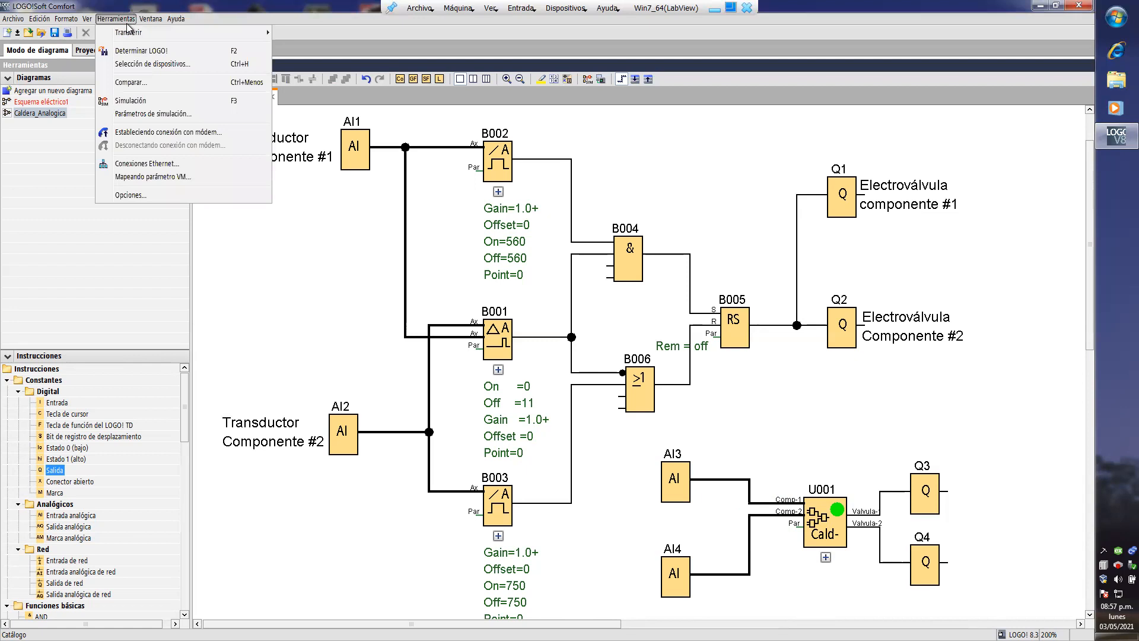
left_click(143, 102)
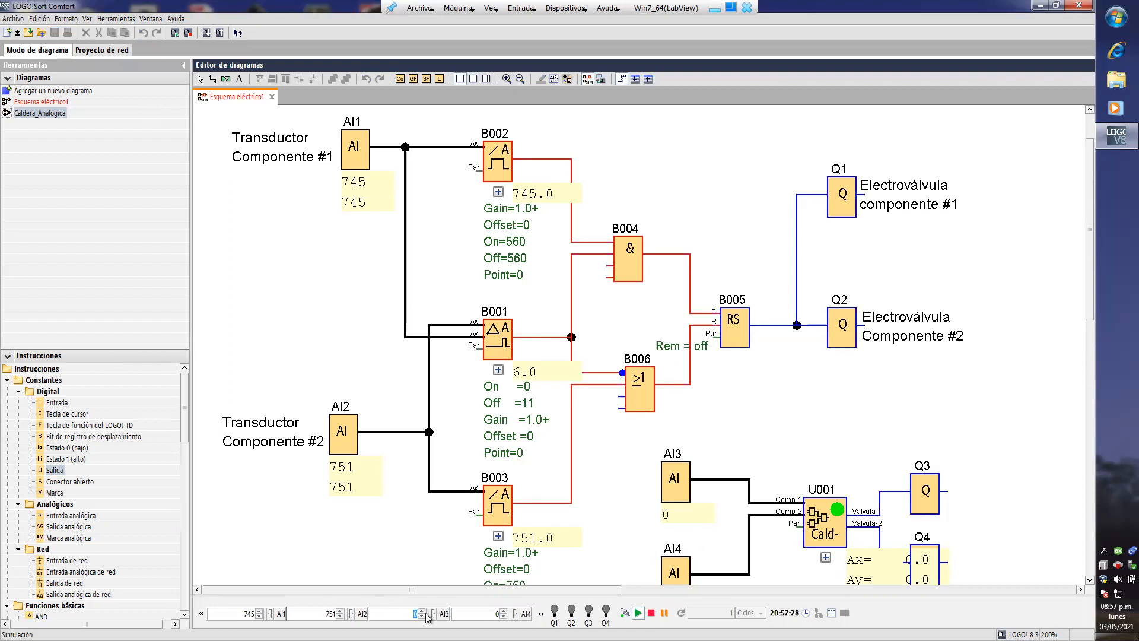
type("45")
double_click(503, 613)
type("751")
- Lower the simulated values of AI2 and AI4 to 750 to compare the original circuit with the UDF
scroll(999, 489, "down", 3)
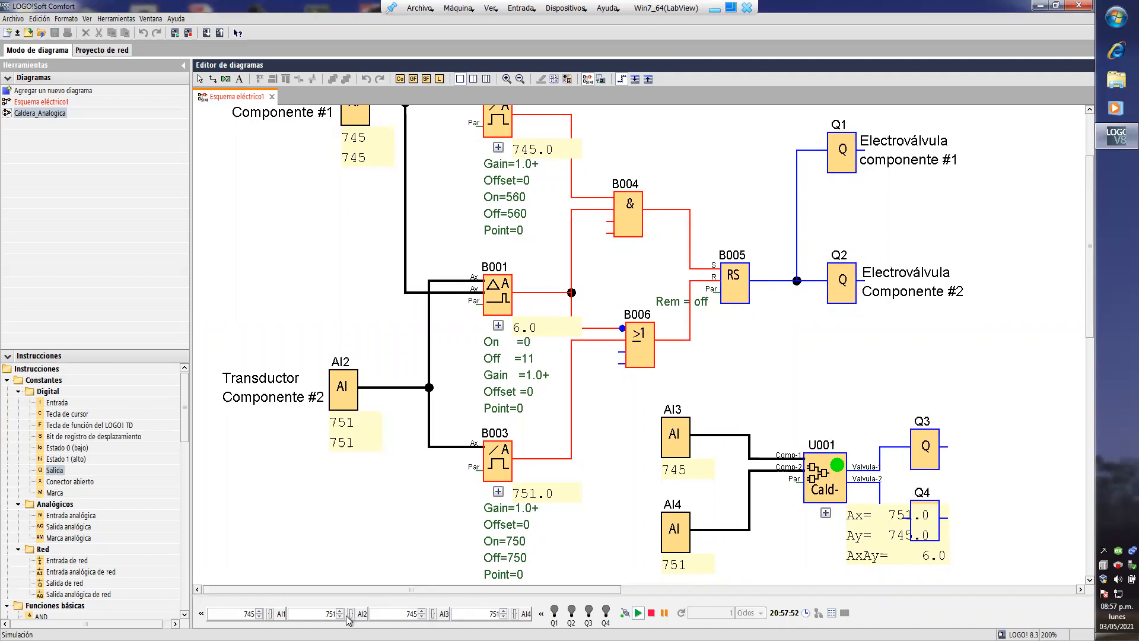
scroll(540, 230, "up", 1)
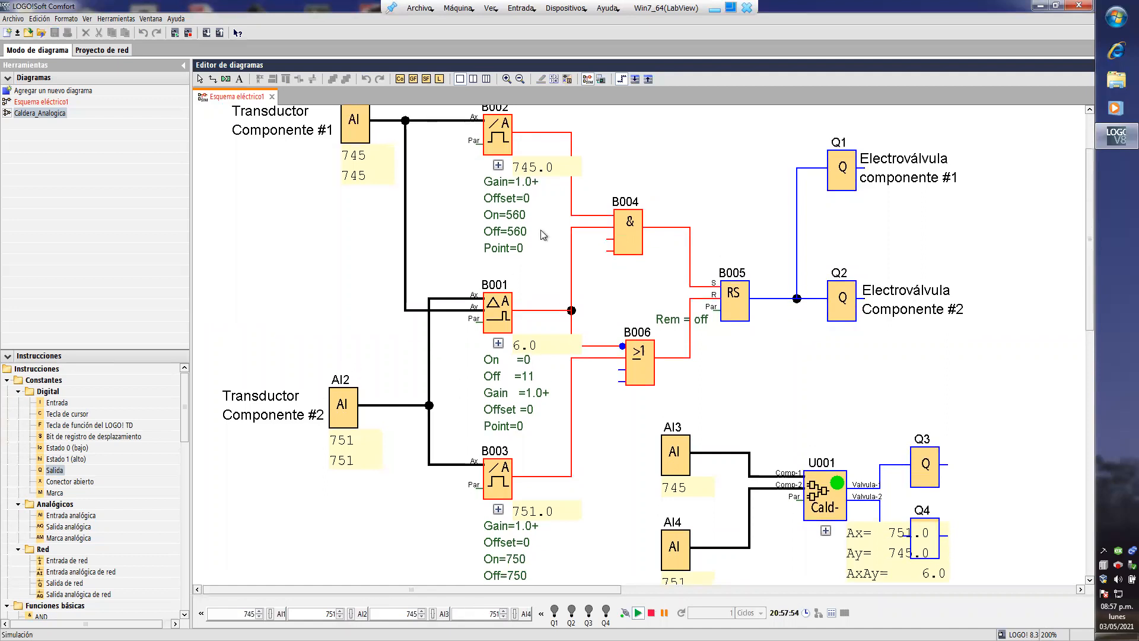
scroll(540, 230, "up", 1)
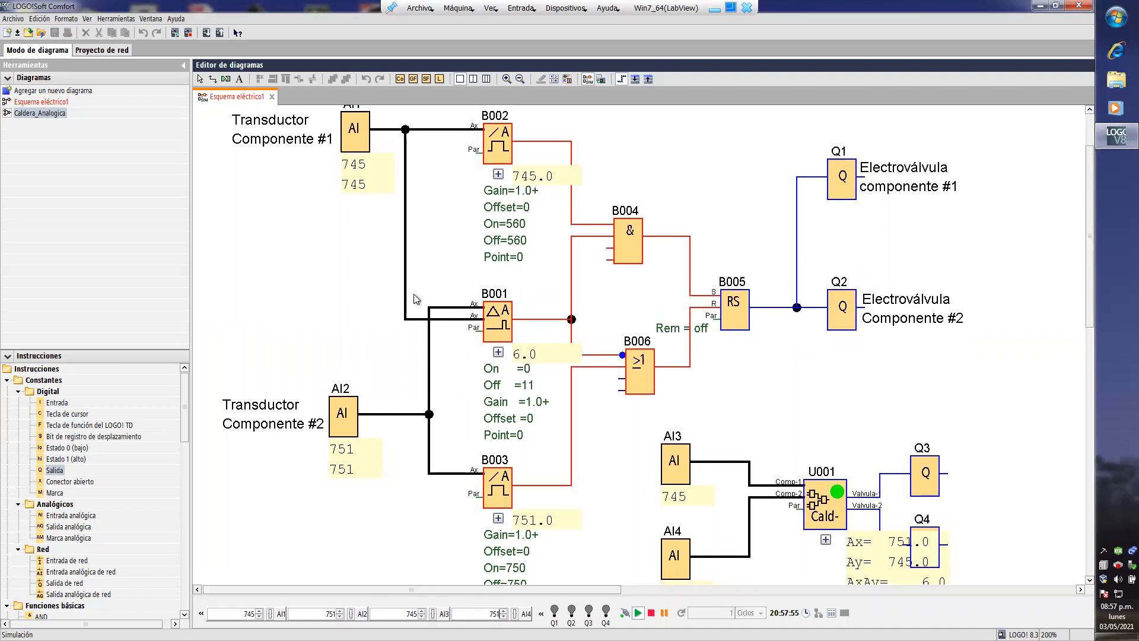
left_click(339, 616)
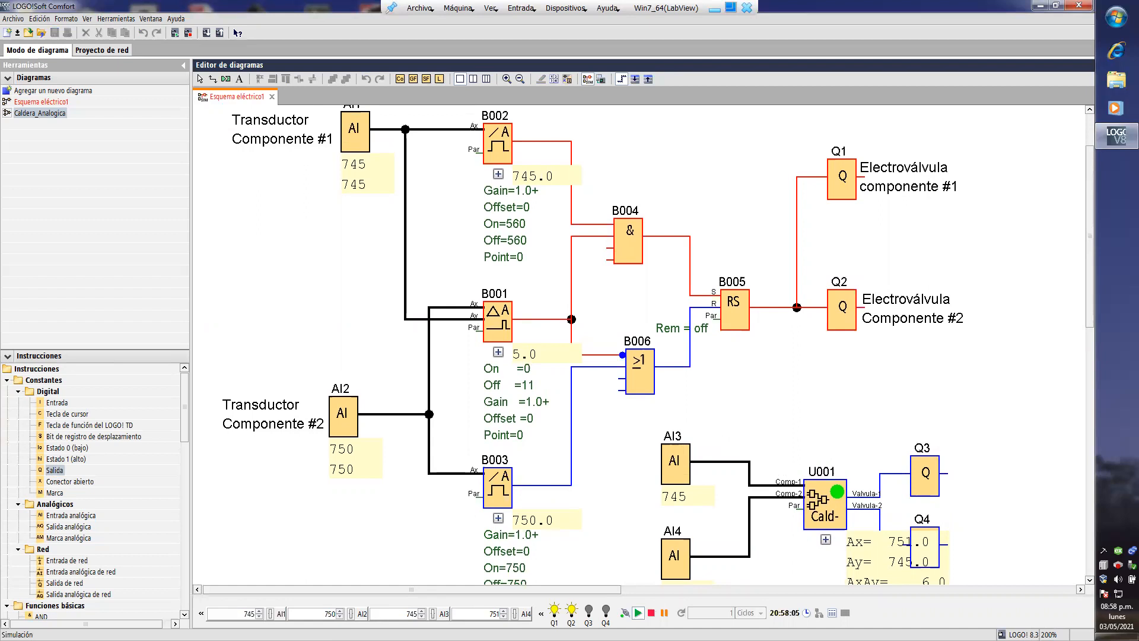
type("0")
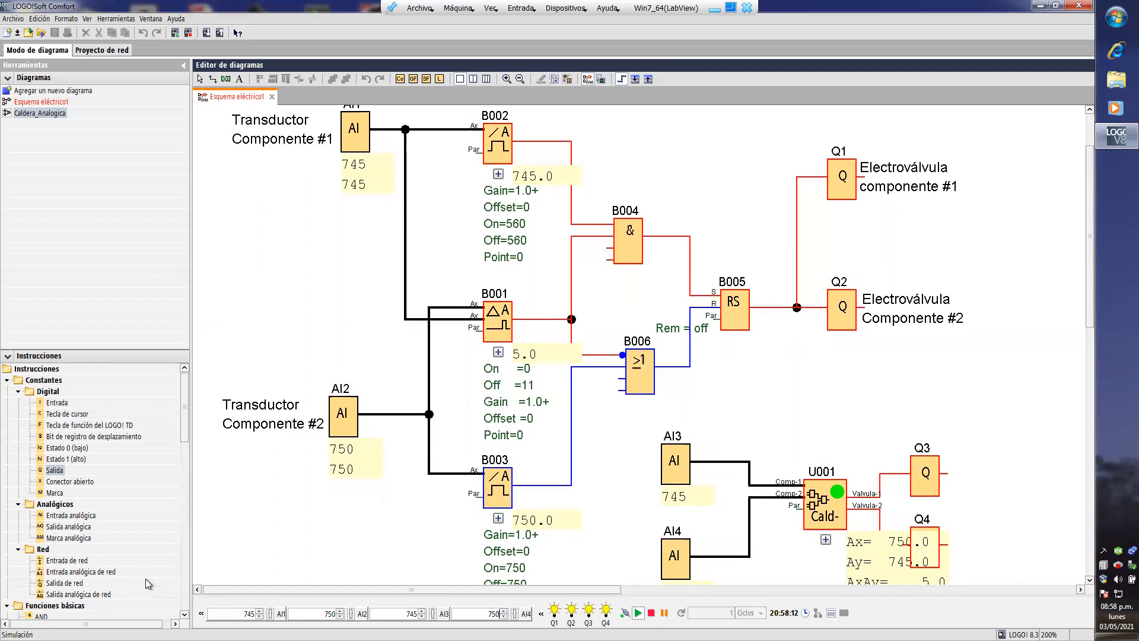
- Lower the simulated value of AI4, feeding the UDF's Comp-2 input, to 747
left_click(504, 617)
left_click(503, 616)
scroll(693, 508, "down", 3)
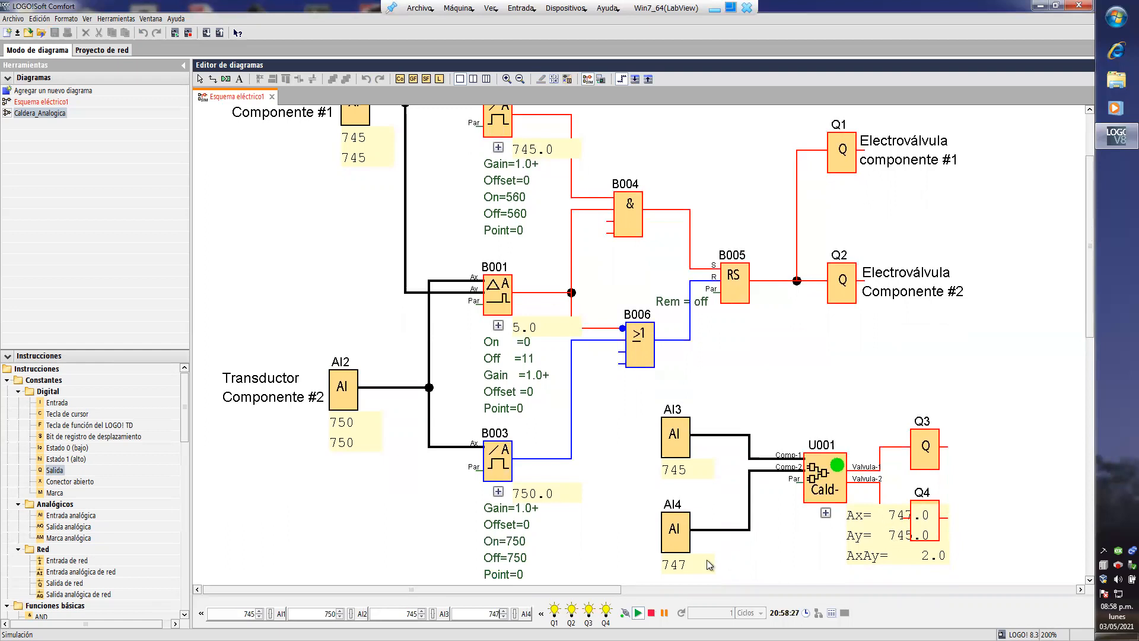
- Lower the simulated value of AI2, the component #2 transducer, to 743
left_click(339, 617)
left_click(340, 617)
left_click(340, 617)
left_click(340, 617)
left_click(340, 616)
left_click(339, 617)
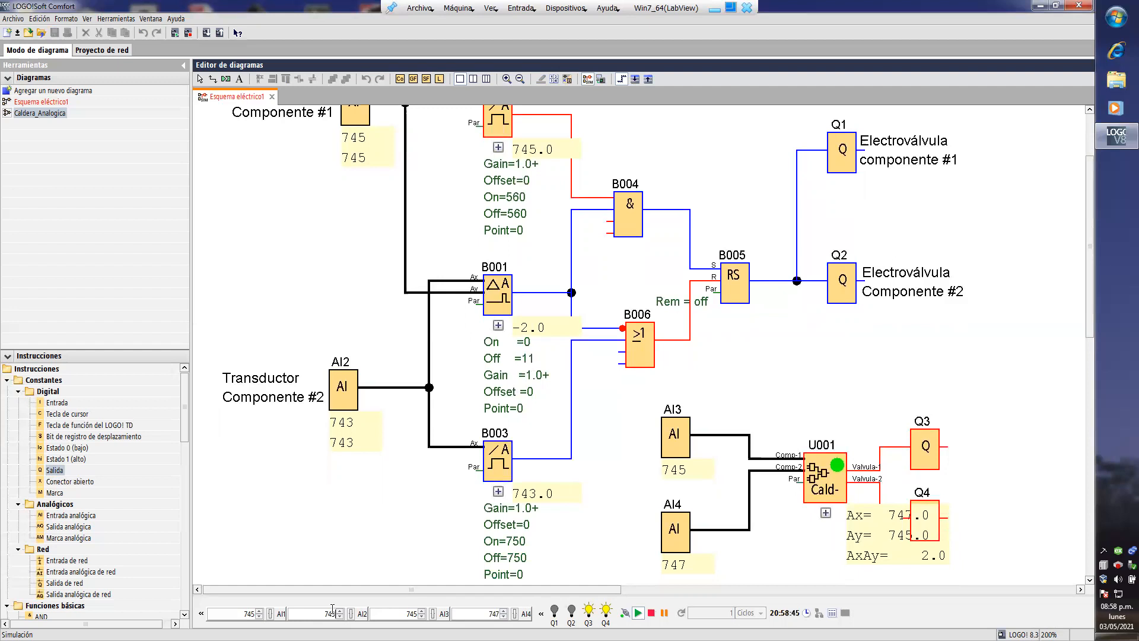
- Lower the simulated value of AI4, the UDF's Comp-2 input, to 743
left_click(504, 617)
left_click(503, 617)
left_click(504, 616)
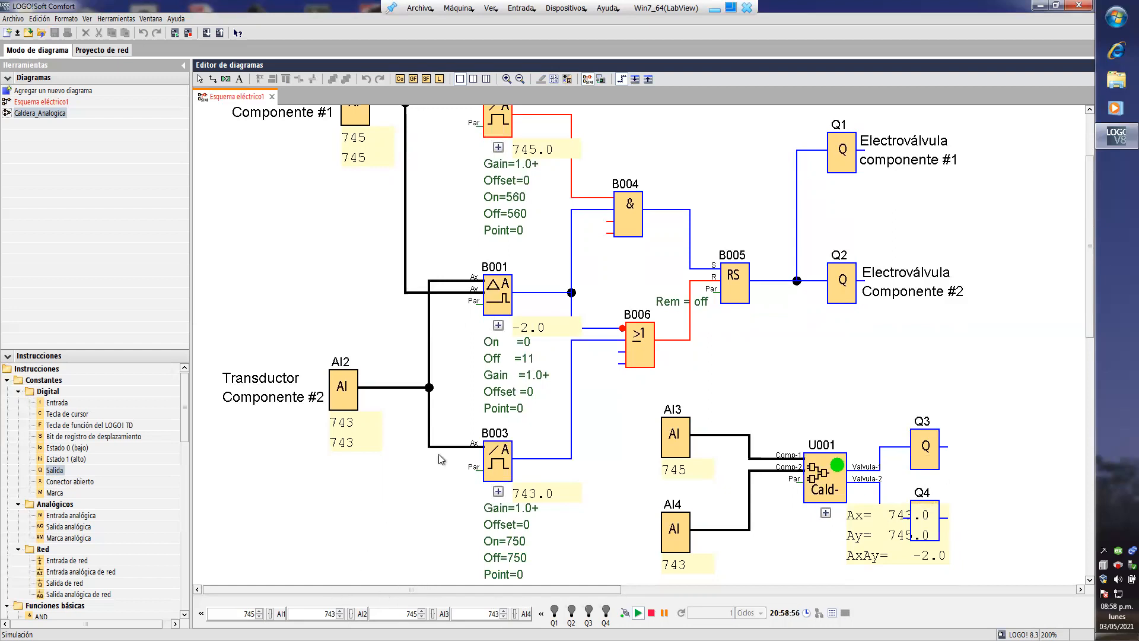
- Set the simulated values of AI1 and AI3, the component #1 inputs of both circuits, to 560
scroll(380, 505, "up", 2)
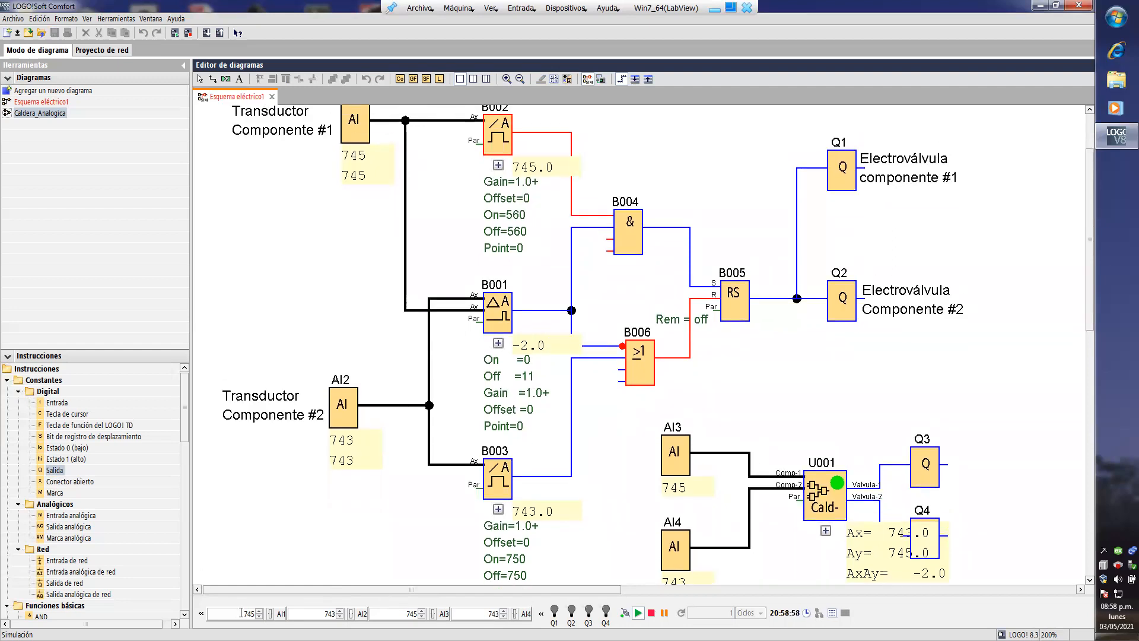
left_click_drag(240, 613, 285, 616)
type("560")
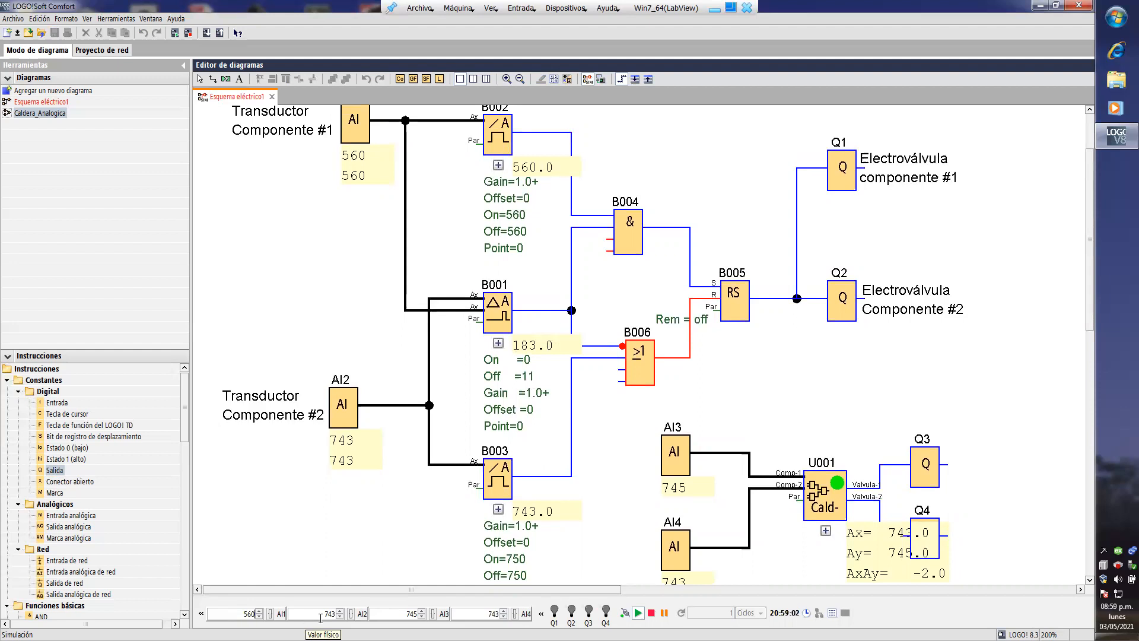
left_click_drag(401, 617, 438, 615)
type("560")
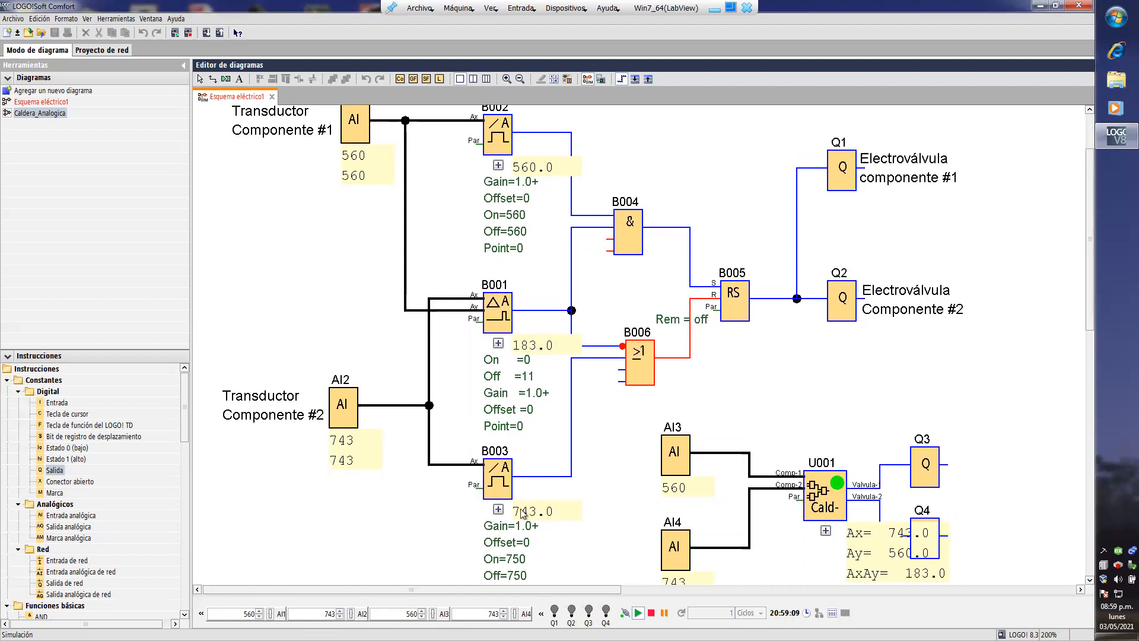
- Set the simulated values of AI2 and AI4, the component #2 inputs of both circuits, to 568
left_click_drag(318, 613, 353, 618)
type("568")
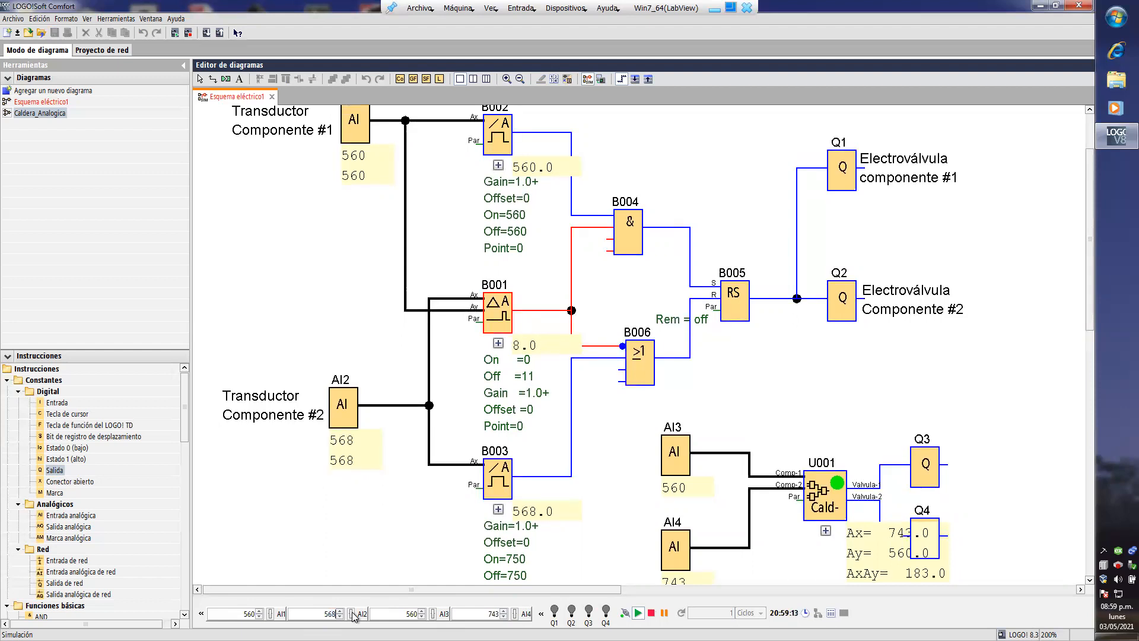
left_click_drag(483, 618, 504, 620)
type("568")
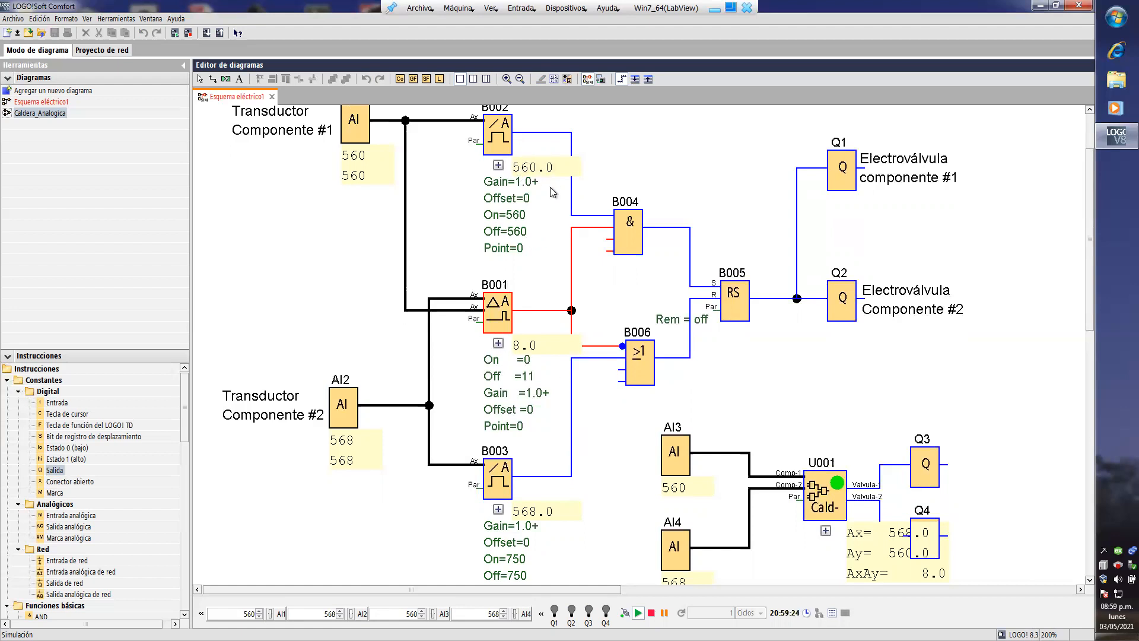
- Raise the simulated values of AI1 and AI3 to 561, and those of AI4 and AI2 to 572
left_click(259, 611)
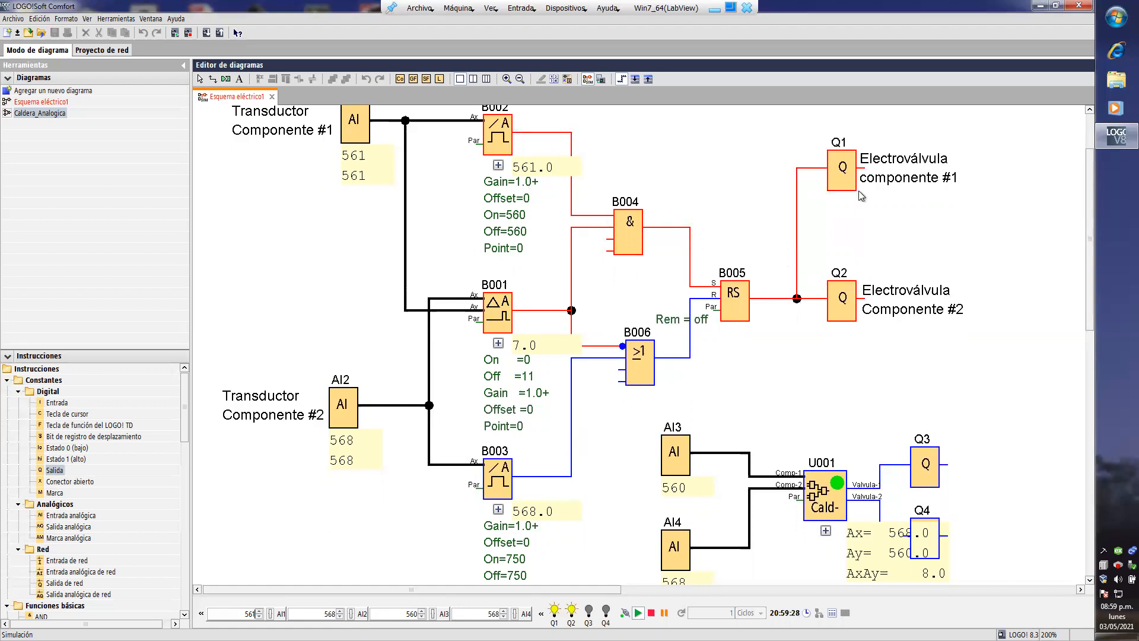
left_click(422, 610)
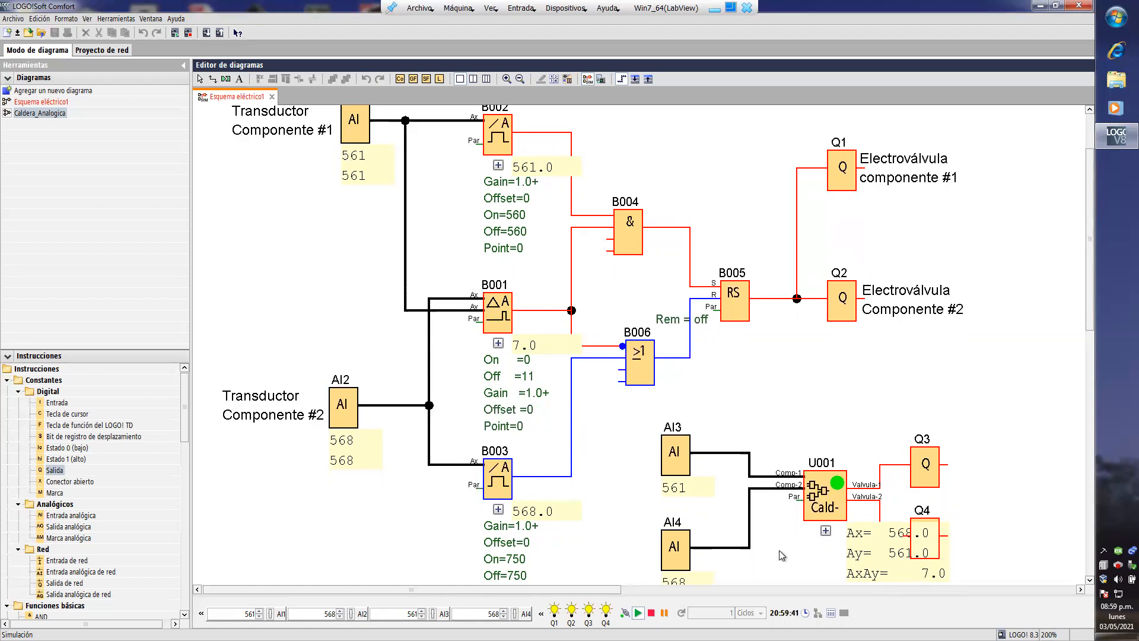
left_click(503, 612)
left_click(503, 612)
left_click(503, 611)
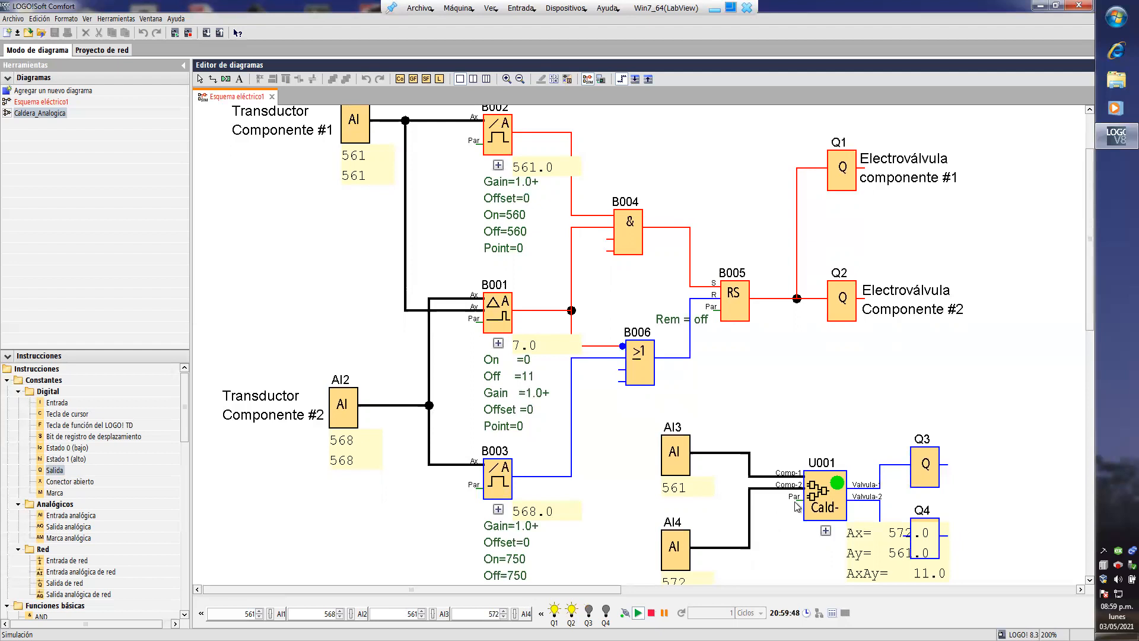
left_click(340, 611)
left_click(340, 611)
left_click(340, 610)
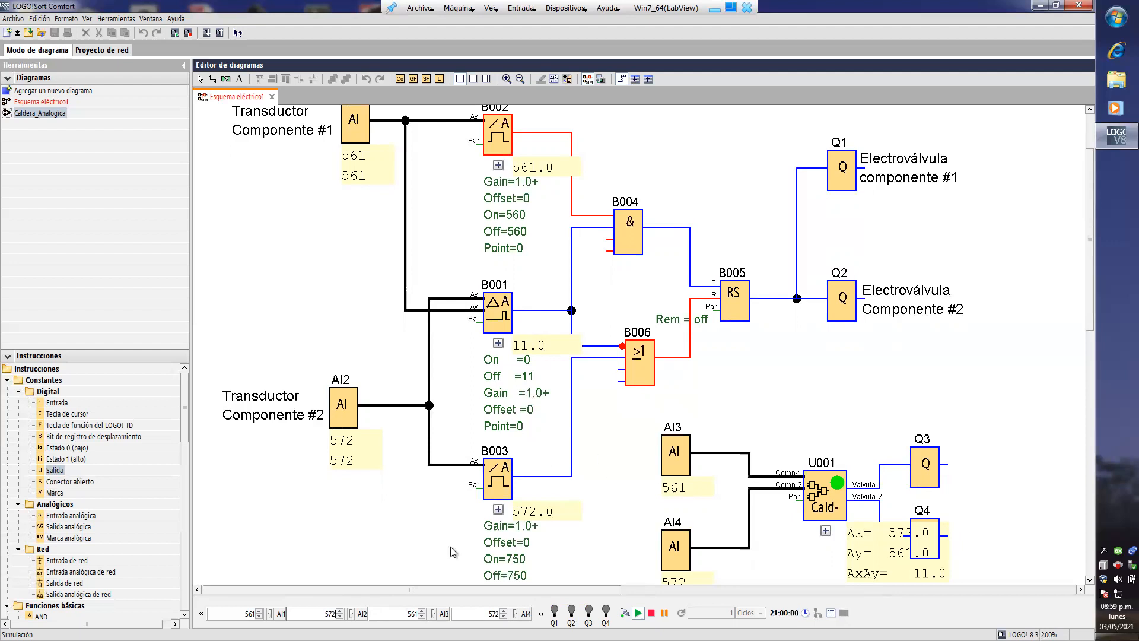
- End the simulation and delete the original circuit with AI1, AI2, blocks B001 to B006, Q1, Q2 and their labels
left_click(122, 19)
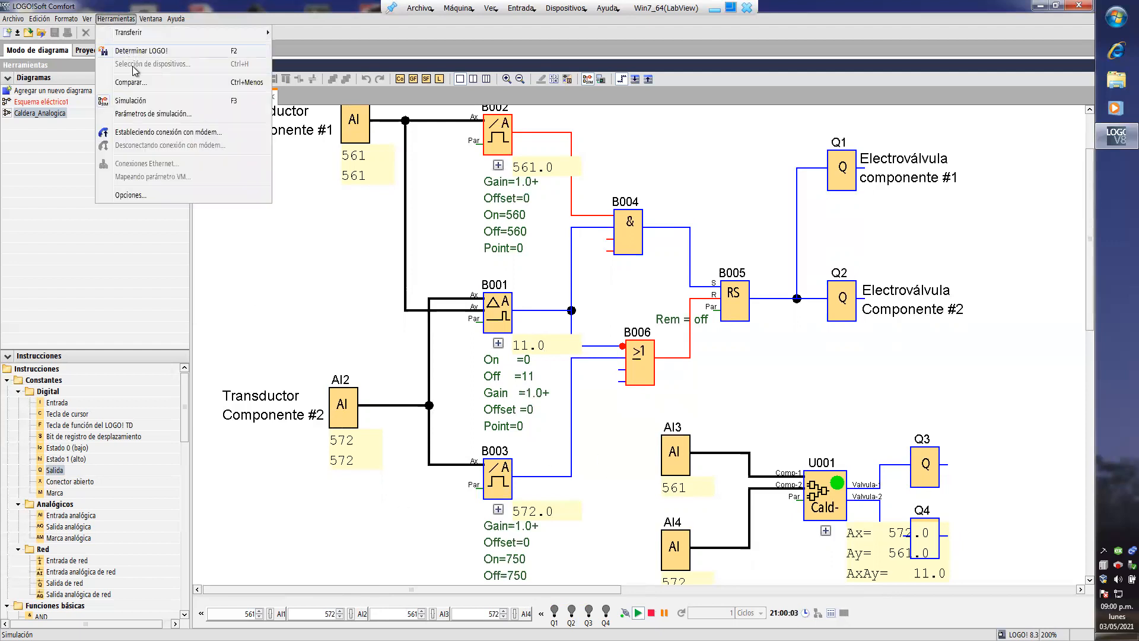
left_click(143, 101)
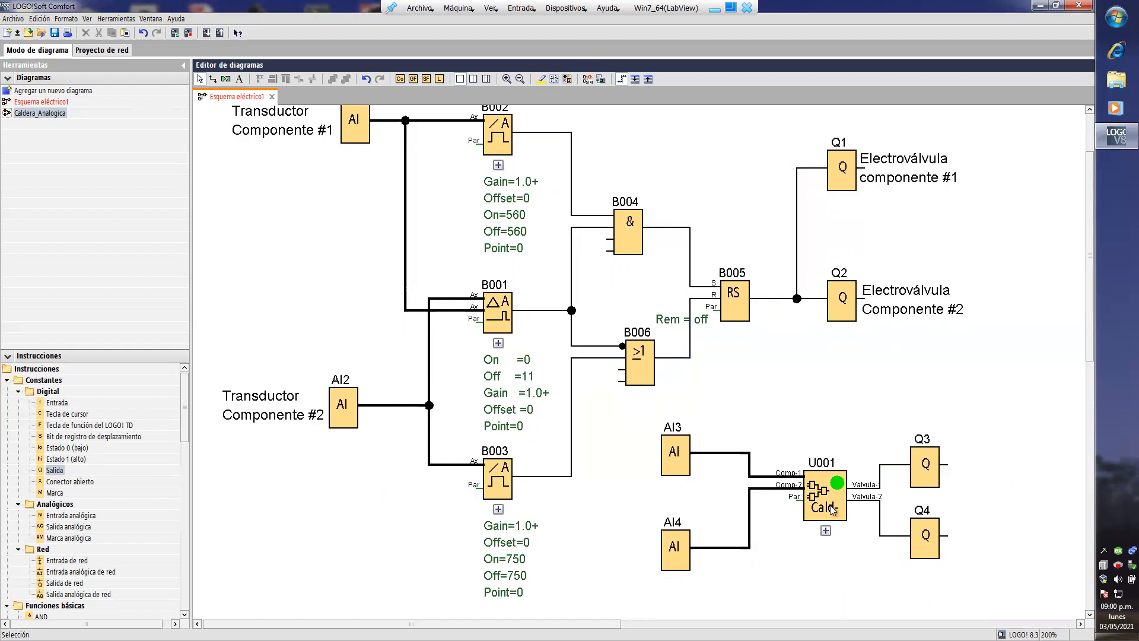
scroll(680, 366, "up", 3)
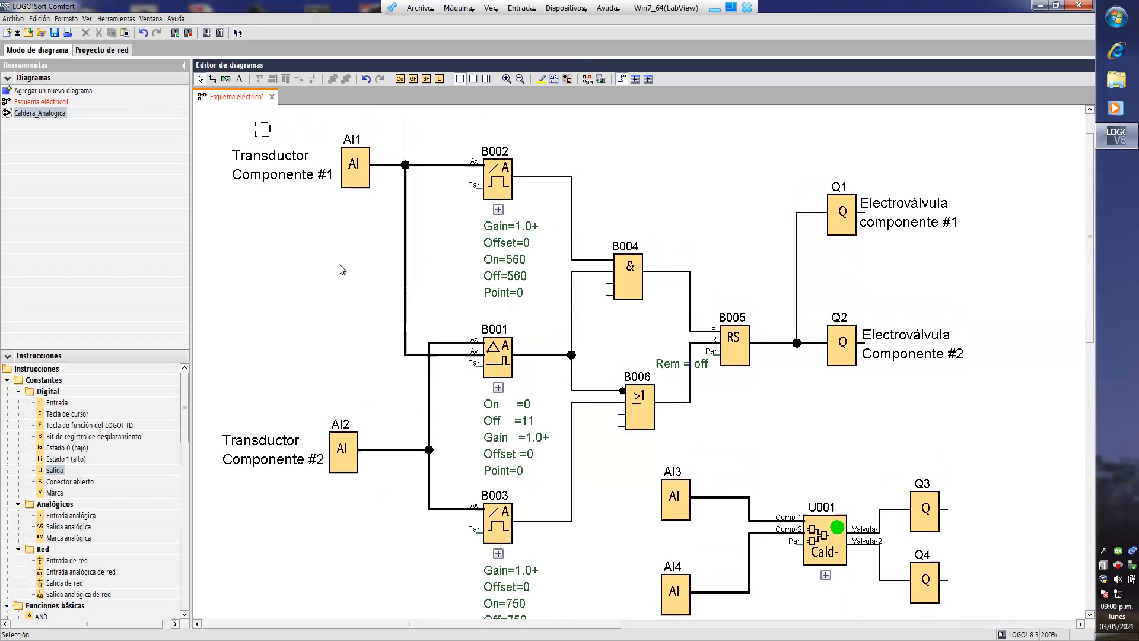
left_click_drag(925, 461, 927, 453)
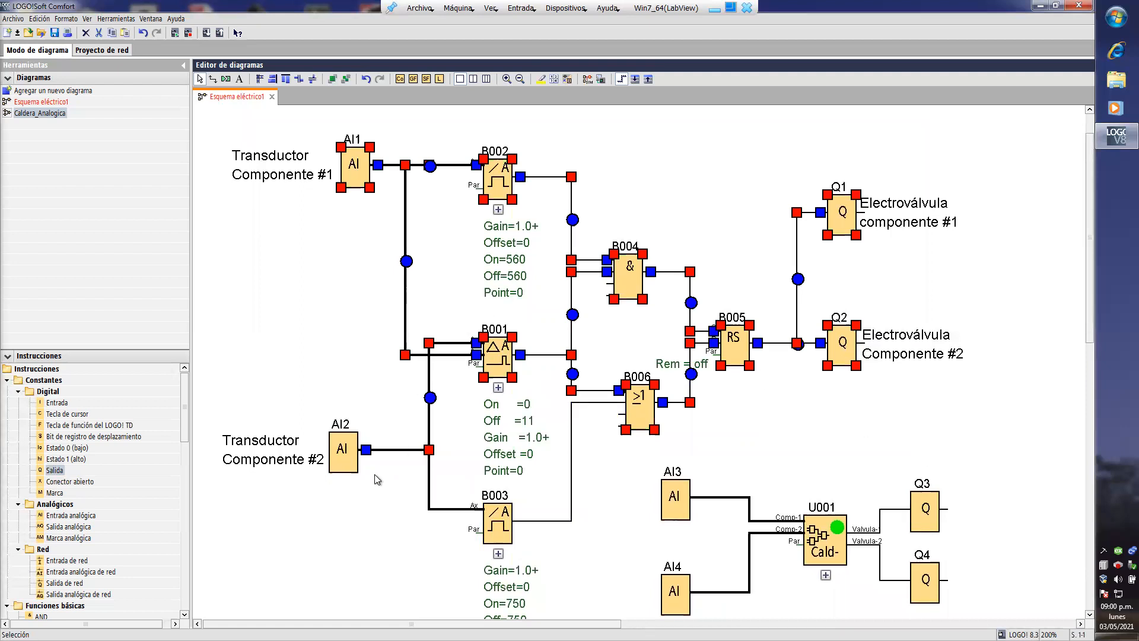
right_click(351, 175)
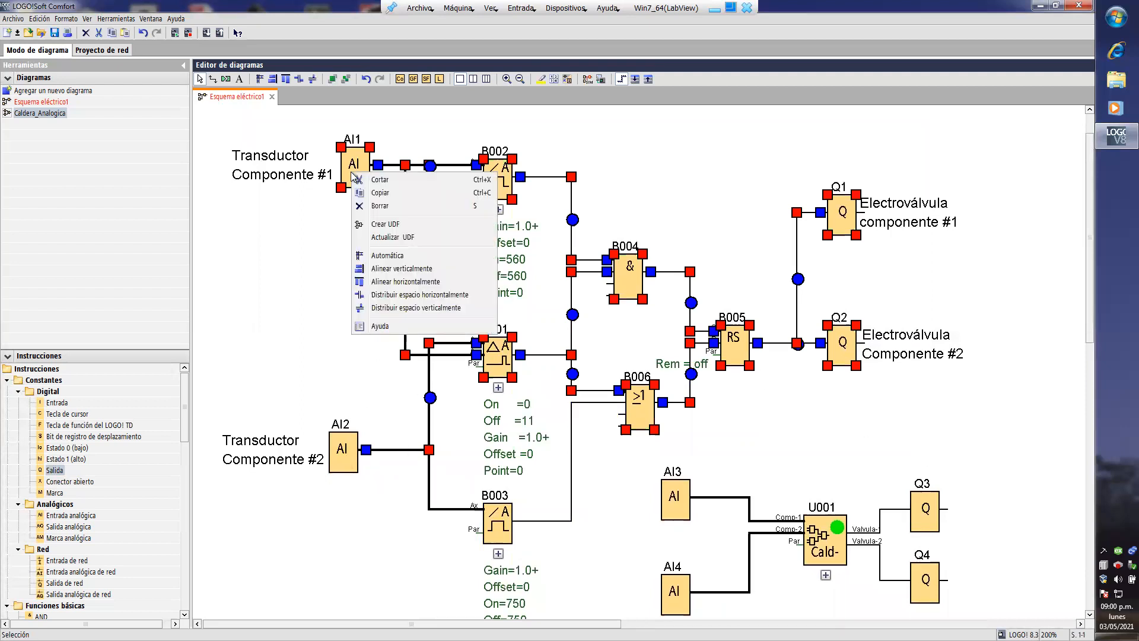
left_click(386, 213)
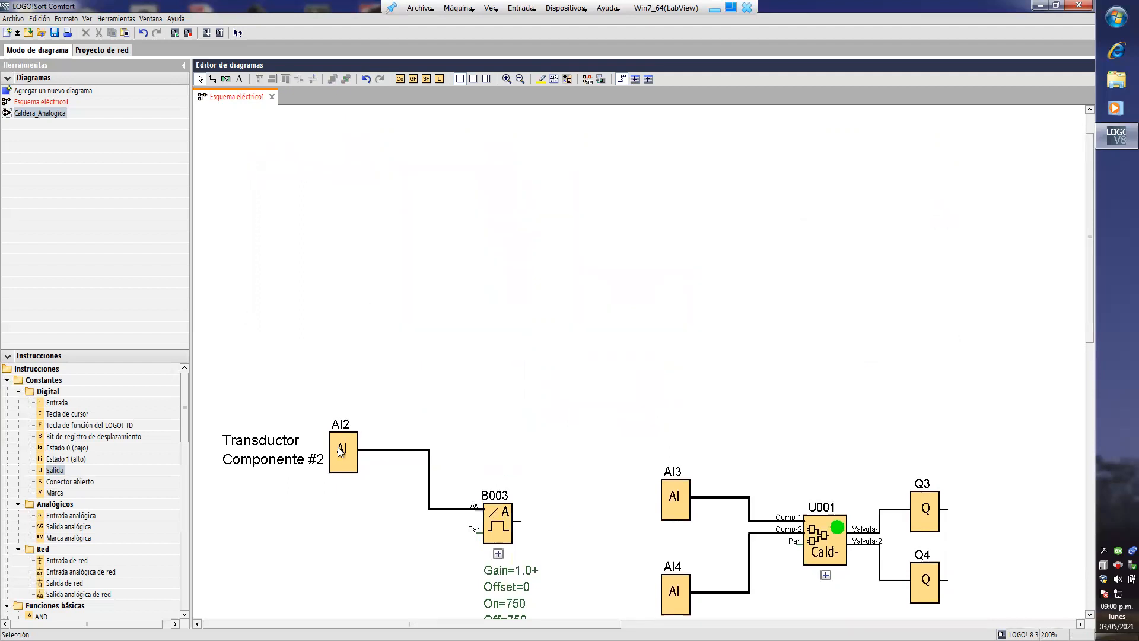
left_click_drag(302, 402, 596, 607)
key("Delete")
- Move the UDF circuit with AI3, AI4, U001, Q3 and Q4 up into the freed upper-left area of the diagram
left_click_drag(597, 354, 1018, 602)
left_click_drag(839, 487, 437, 249)
left_click(462, 355)
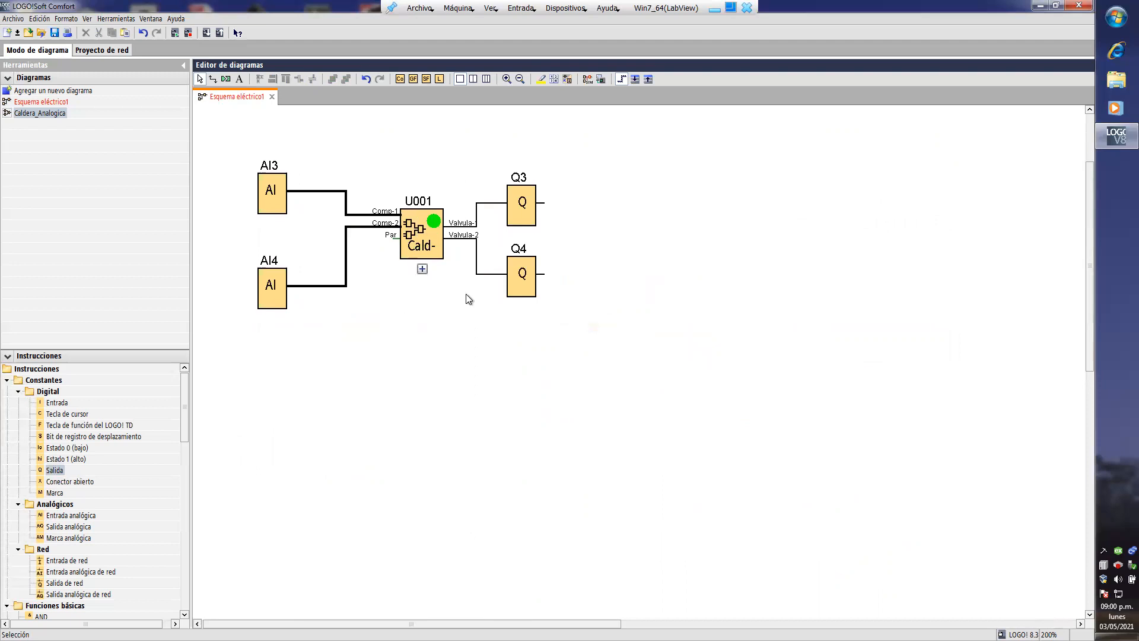
- Expand the UDF of block U001 and examine the internal Cald-An diagram
left_click_drag(184, 403, 185, 599)
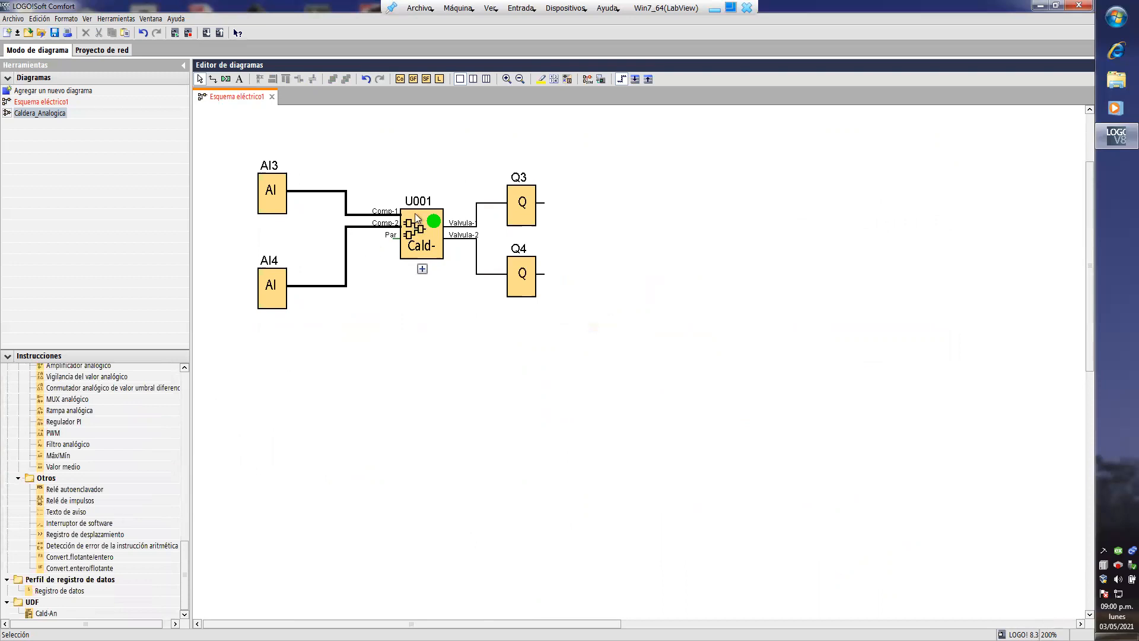
right_click(417, 243)
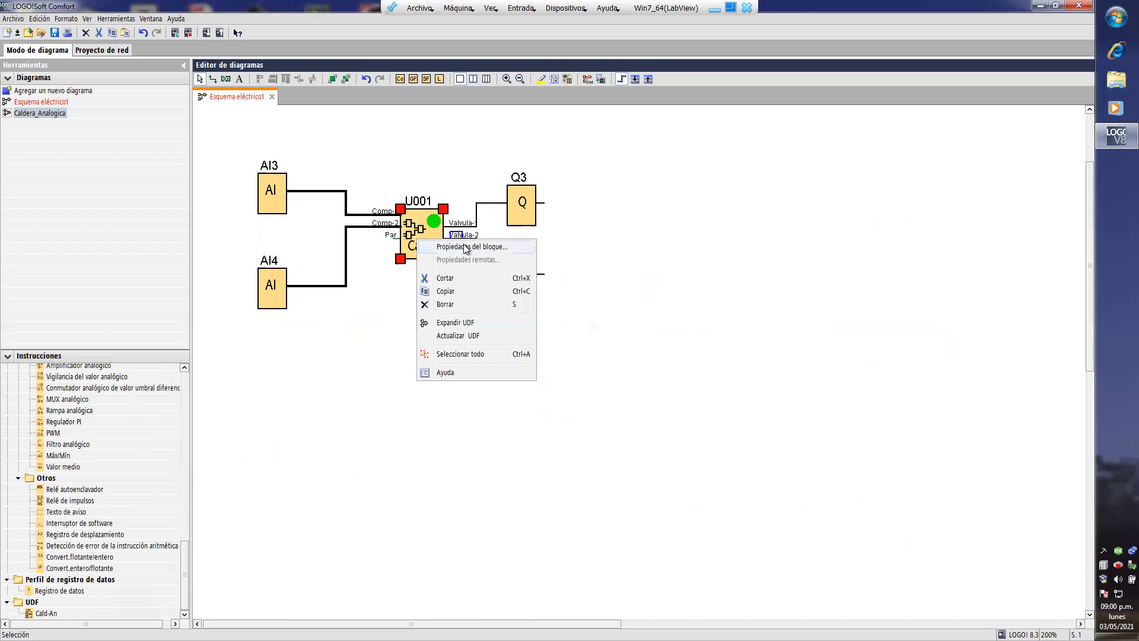
left_click(461, 324)
scroll(522, 291, "down", 3)
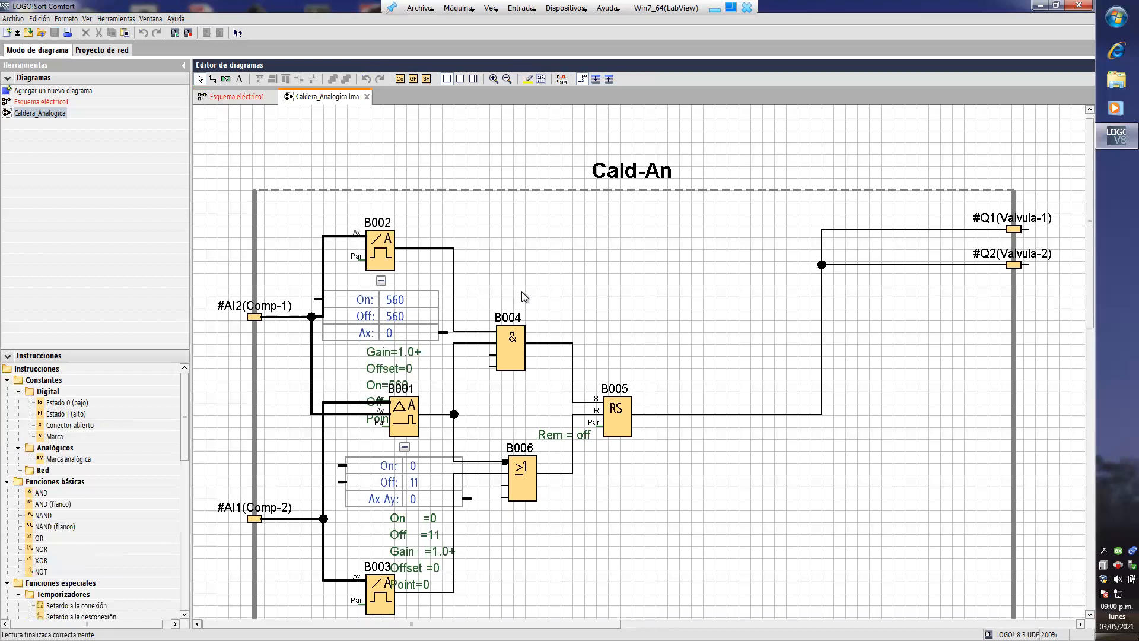
scroll(521, 291, "down", 2)
scroll(460, 257, "down", 1)
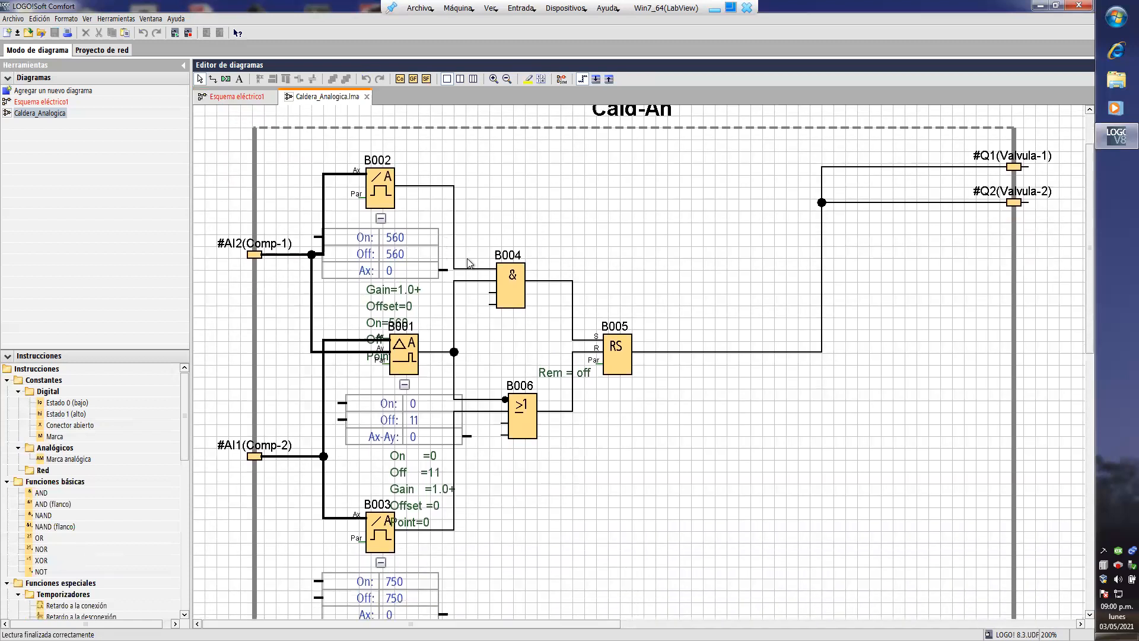
scroll(463, 355, "down", 3)
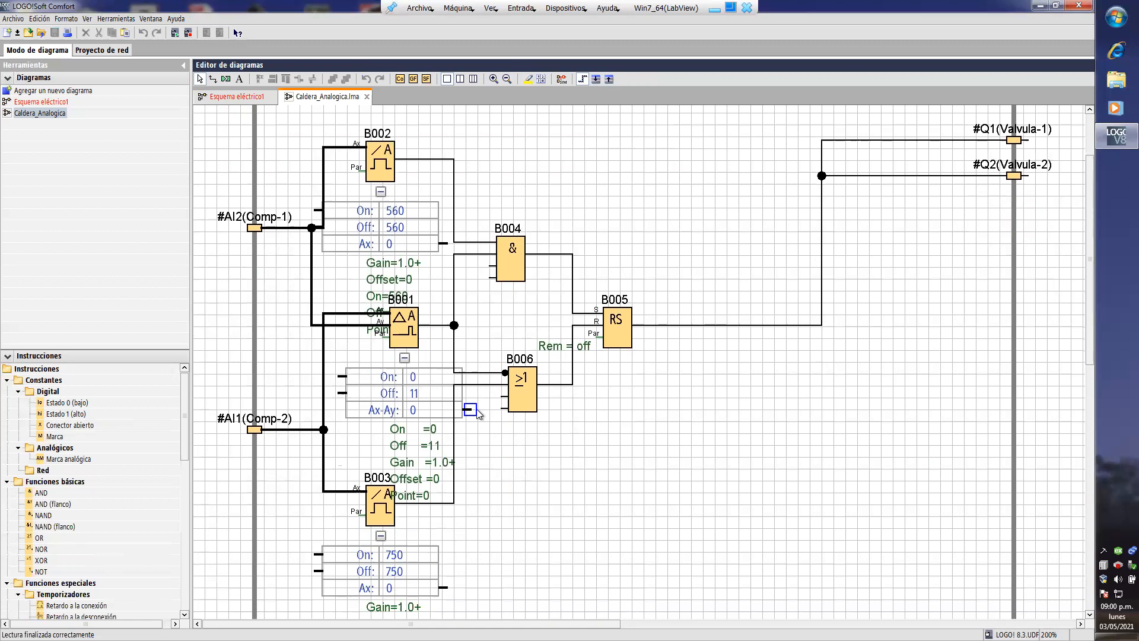
scroll(477, 409, "down", 3)
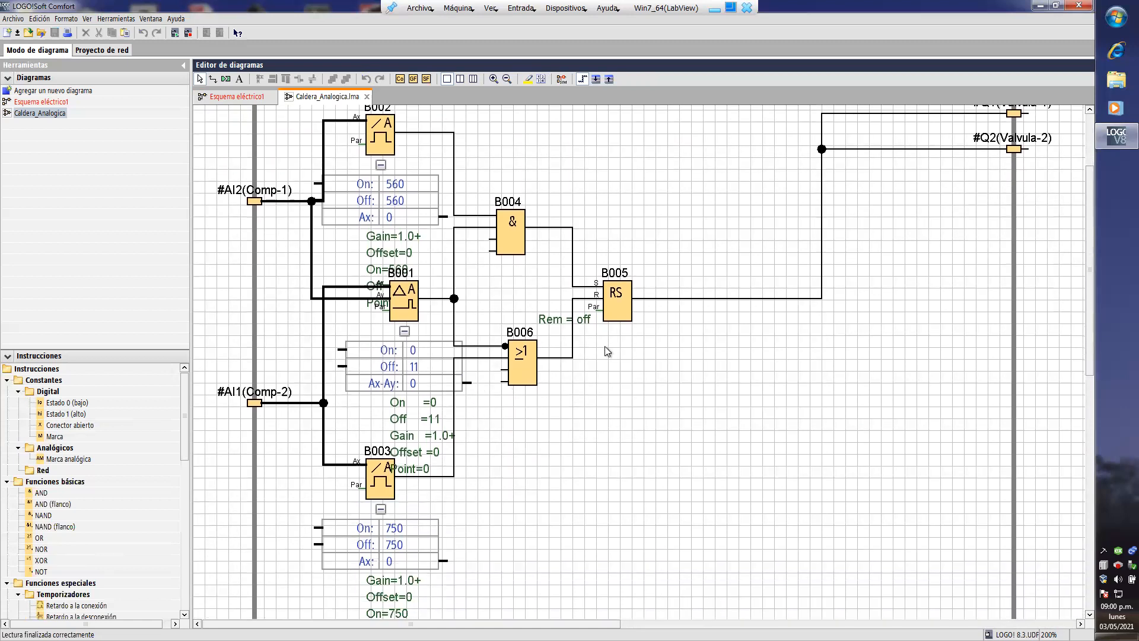
scroll(604, 347, "up", 5)
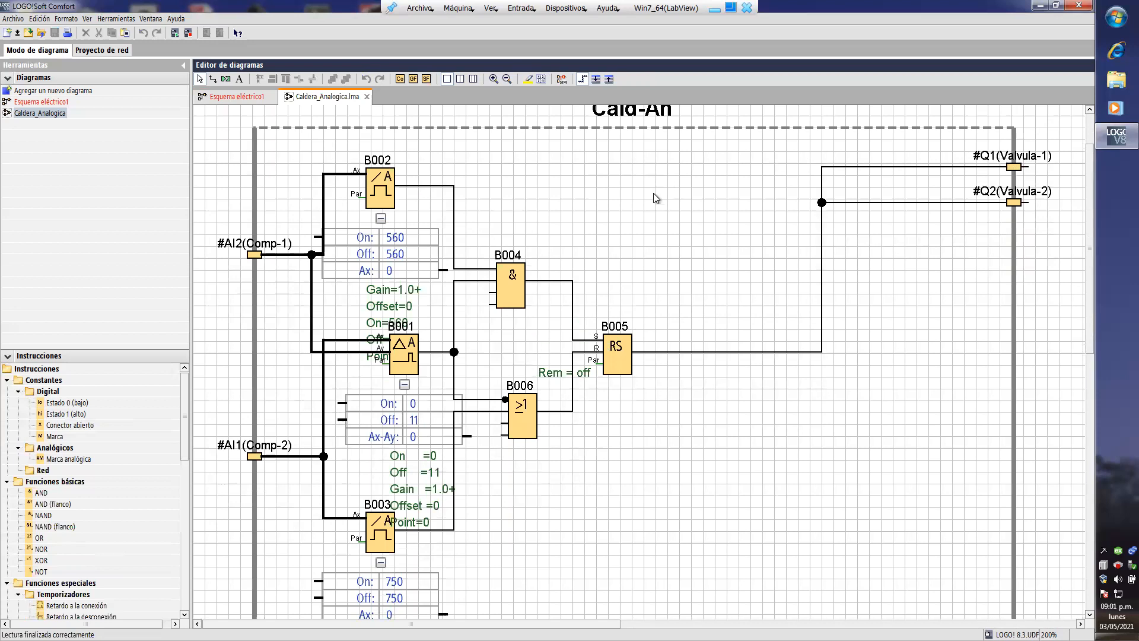
- Edit the UDF properties of Cald-An and rename output connector #Q1 to Val-1
right_click(615, 205)
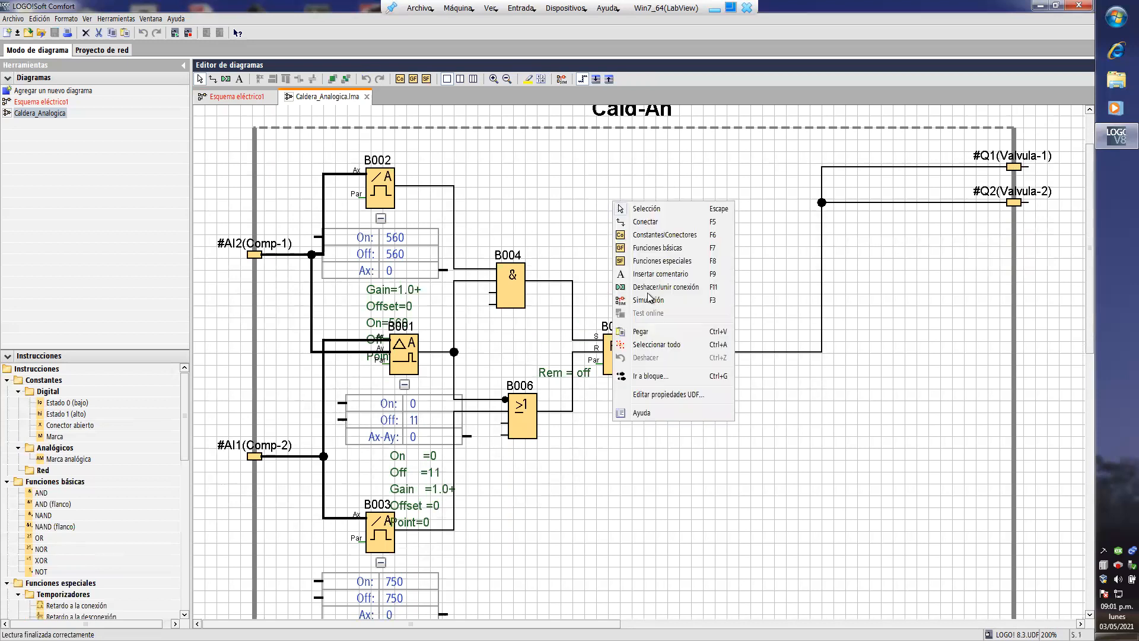
left_click(684, 395)
left_click(651, 479)
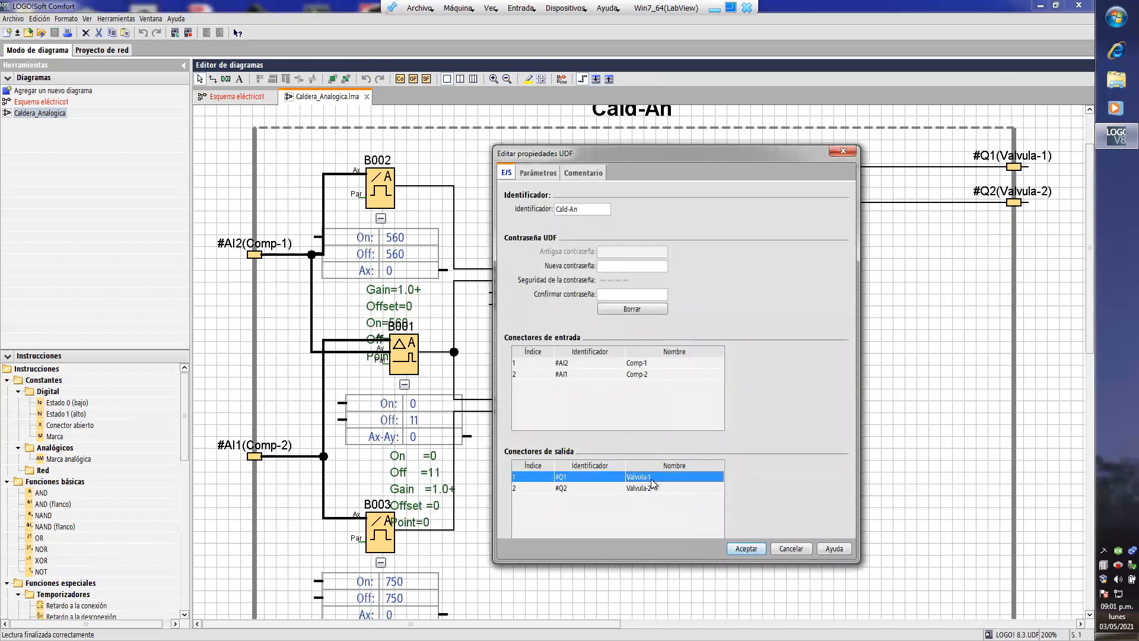
left_click(644, 478)
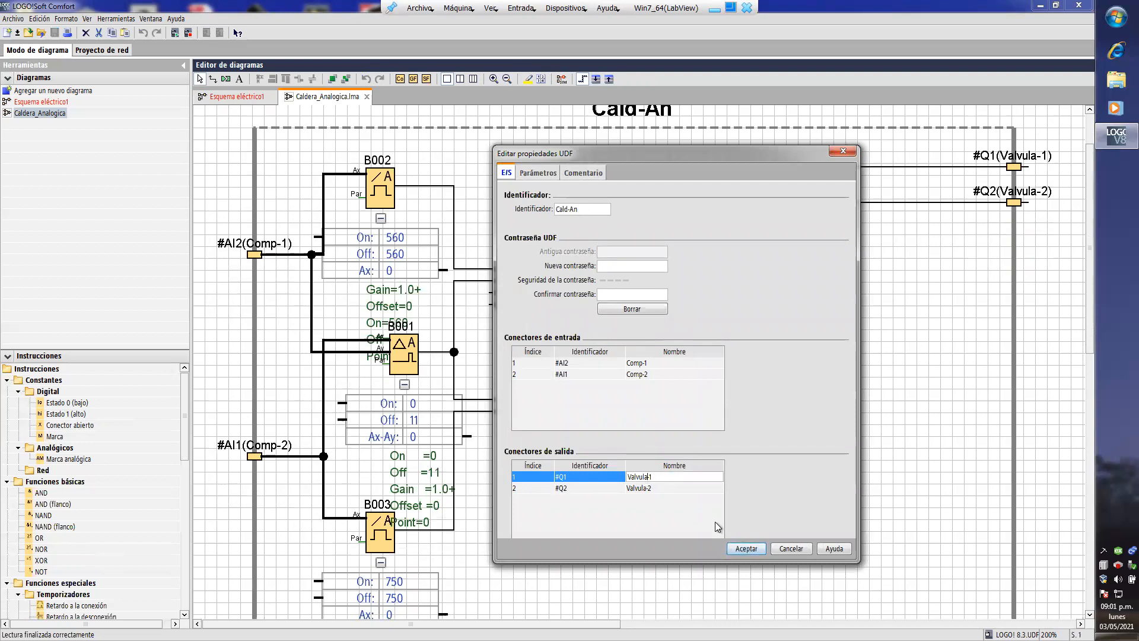
key("BackSpace")
key("BackSpace")
key("BackSpace")
key("BackSpace")
key("Return")
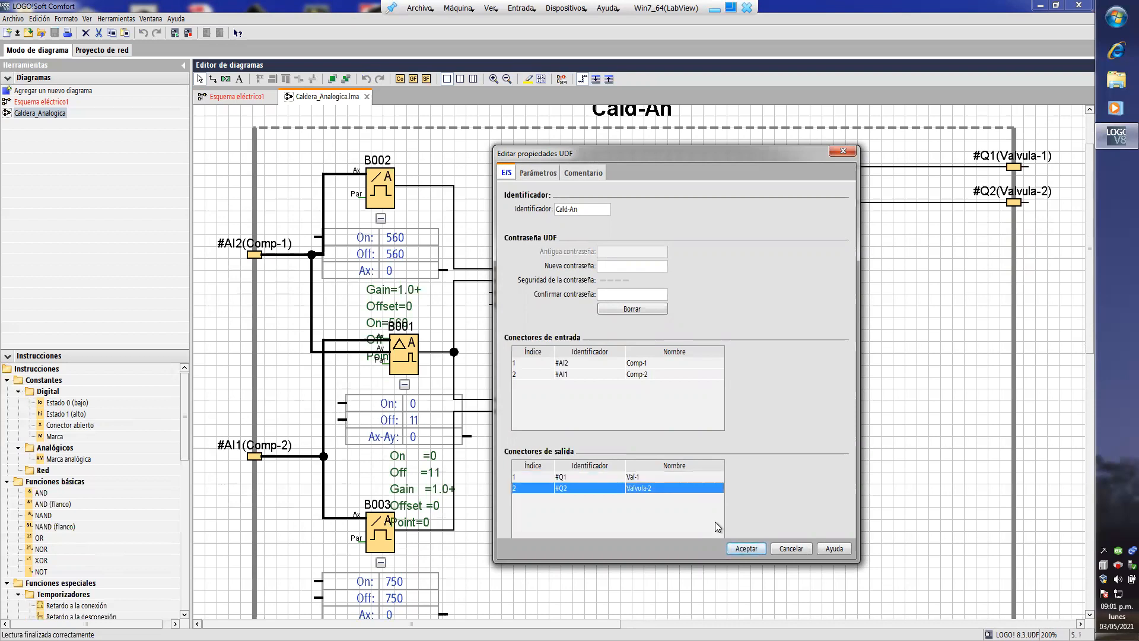
- Rename output connector #Q2 to Val-2 and accept the UDF properties
key("F2")
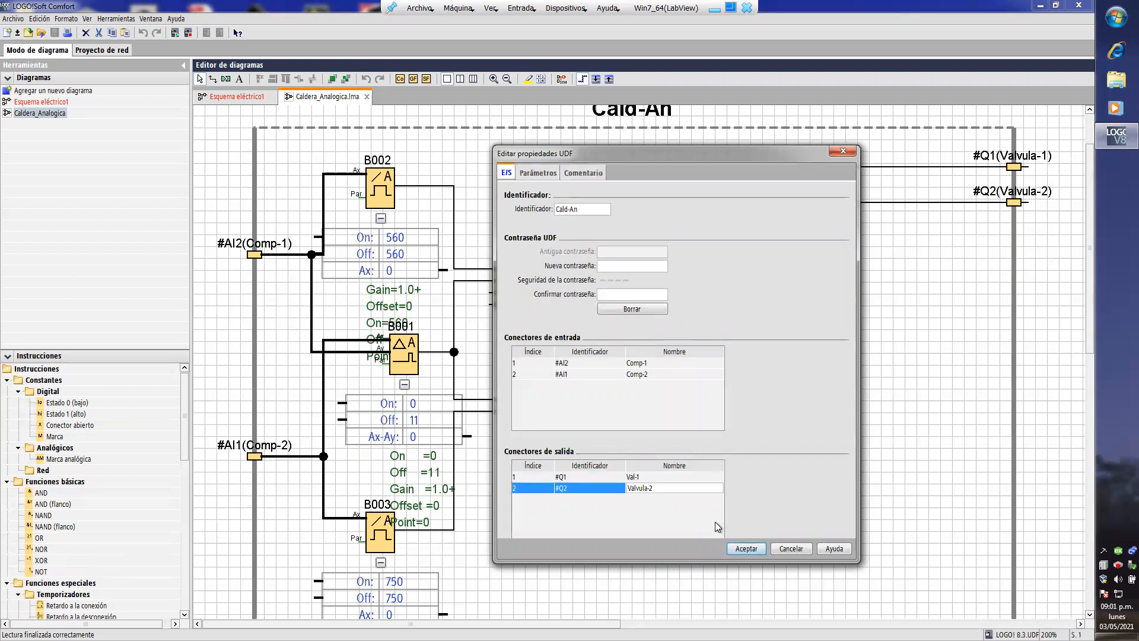
key("Left")
key("Left")
key("BackSpace")
key("BackSpace")
key("BackSpace")
key("BackSpace")
left_click(750, 553)
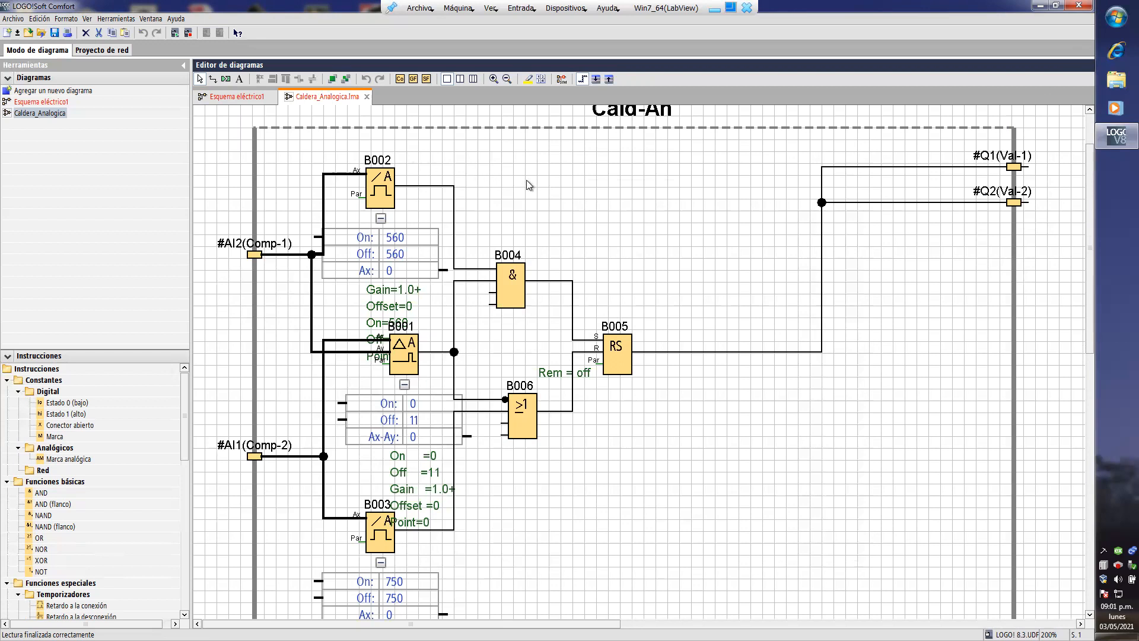
- Save the Caldera_Analogica UDF under a new version number and close its diagram
left_click(54, 33)
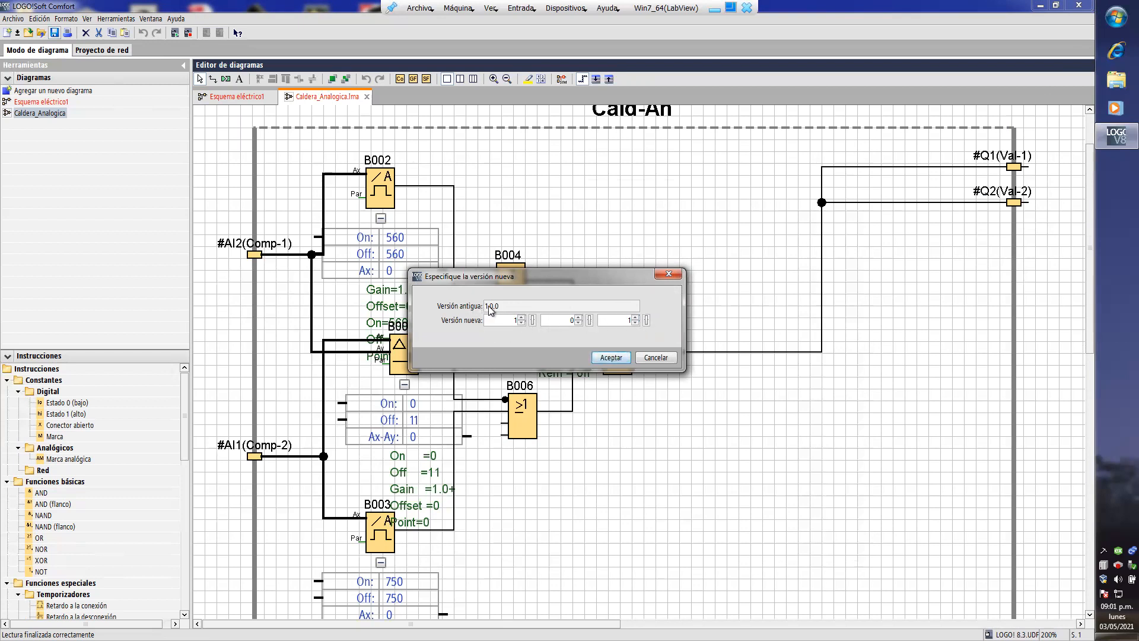
left_click(578, 318)
left_click(605, 358)
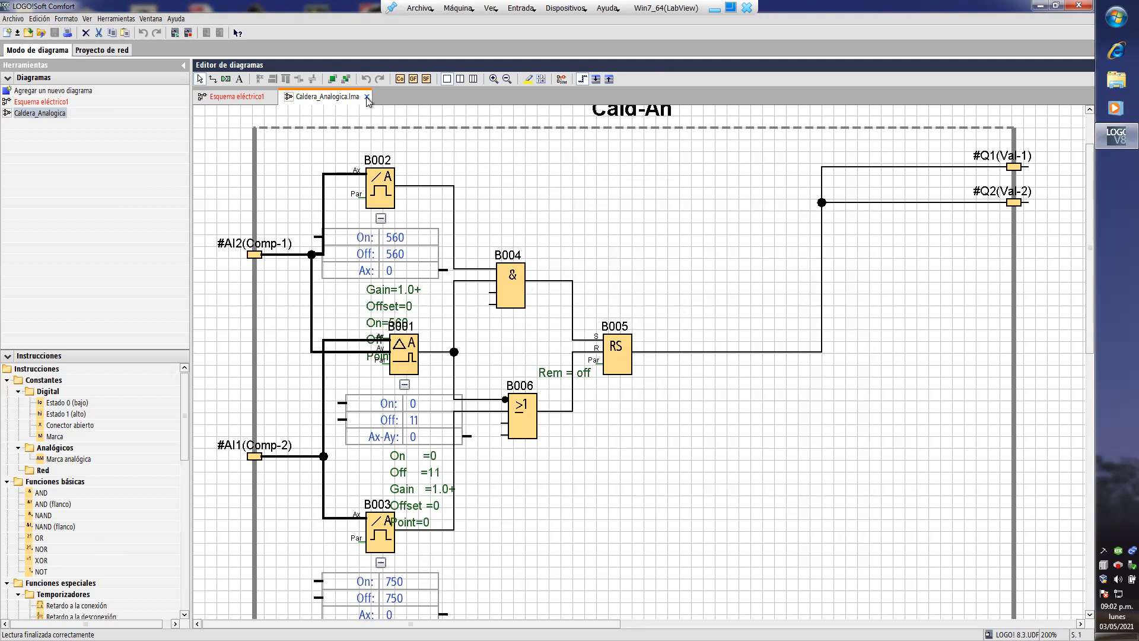
left_click(367, 97)
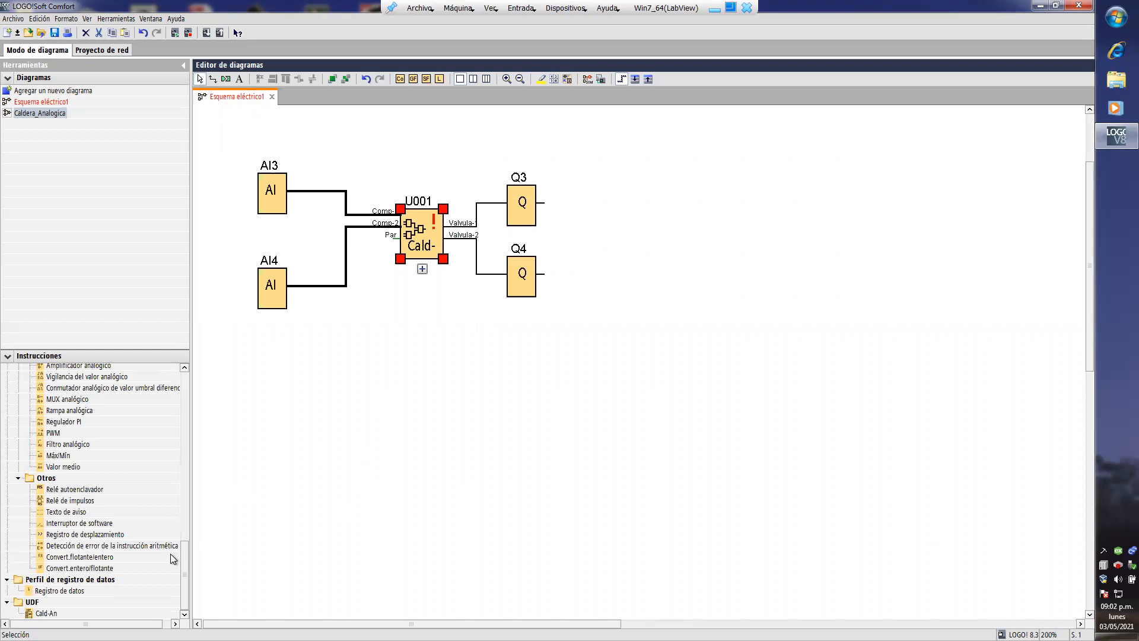
- Insert the updated Cald-An UDF in Esquema eléctrico1 below the existing U001 circuit
left_click(39, 613)
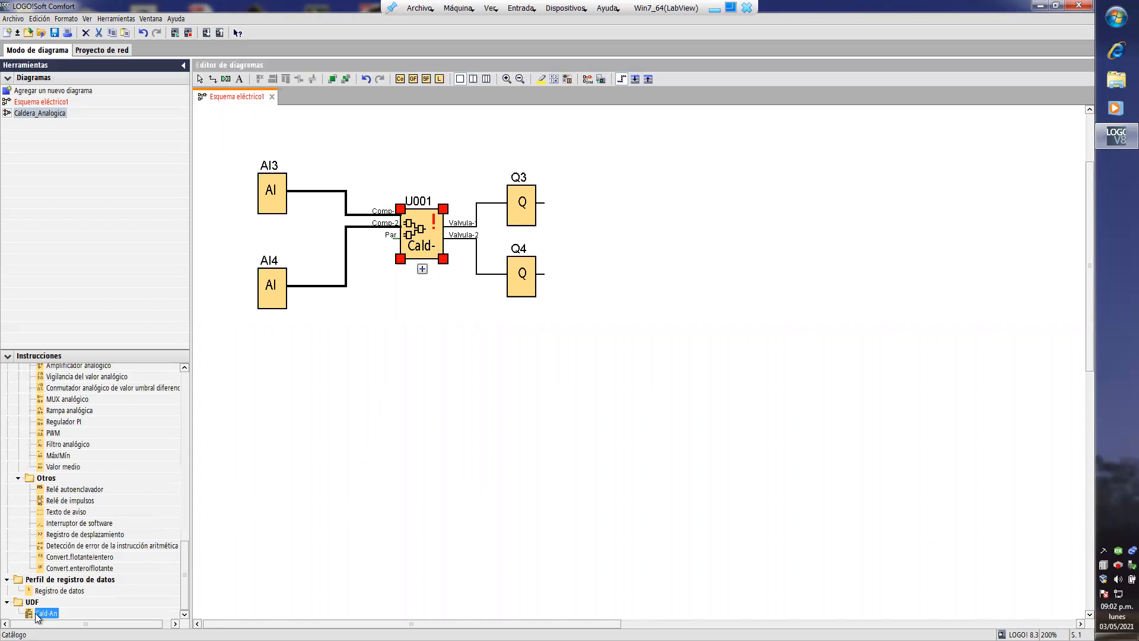
left_click(431, 441)
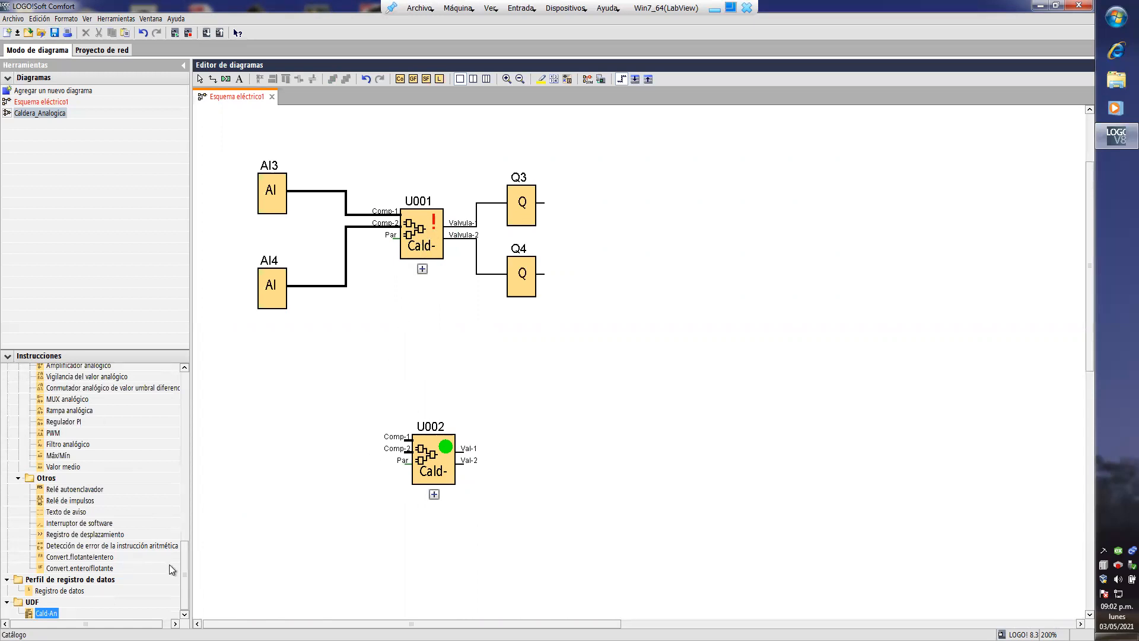
- Place two analog inputs, AI1 and AI2, before the U002 block and digital outputs Q1 and Q2 after it
left_click_drag(186, 571, 178, 367)
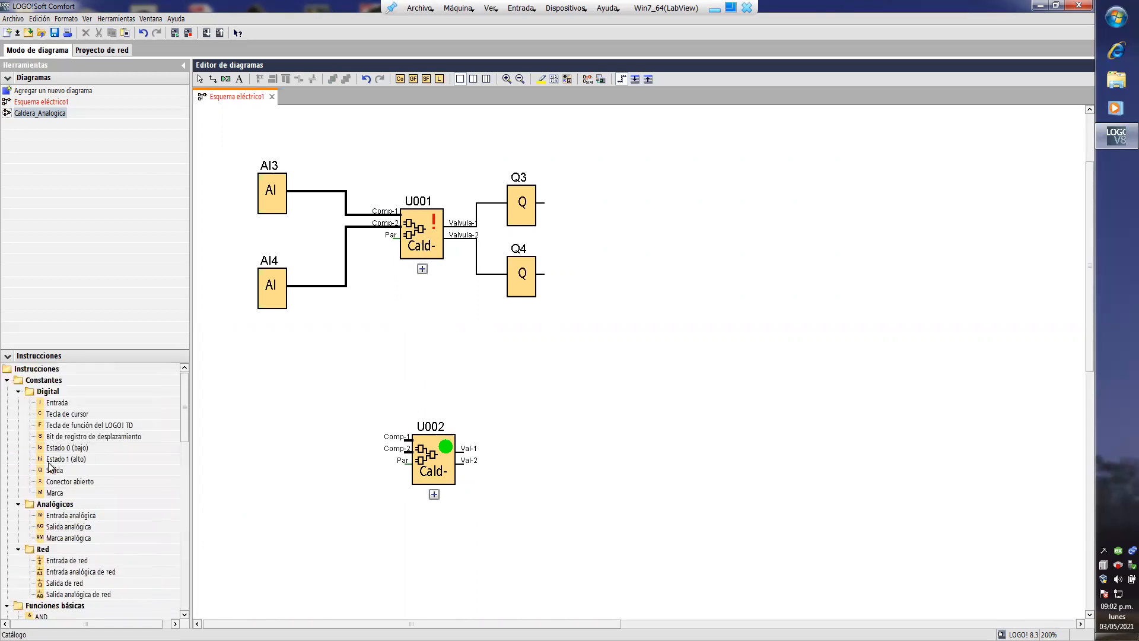
left_click_drag(55, 521, 304, 439)
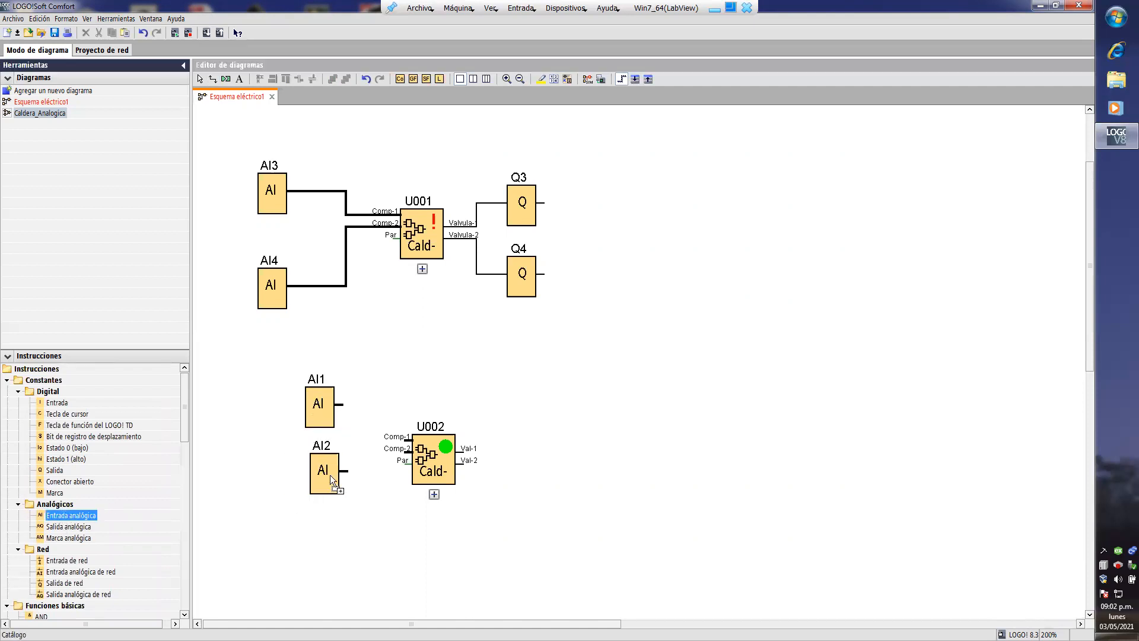
left_click(329, 475)
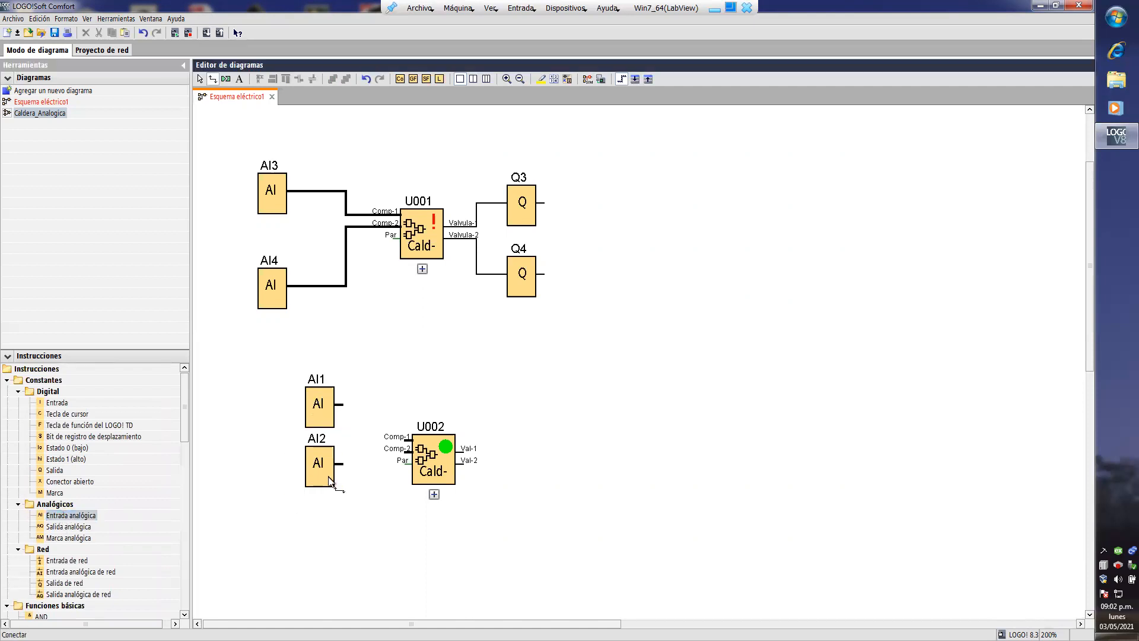
left_click(67, 470)
left_click(536, 436)
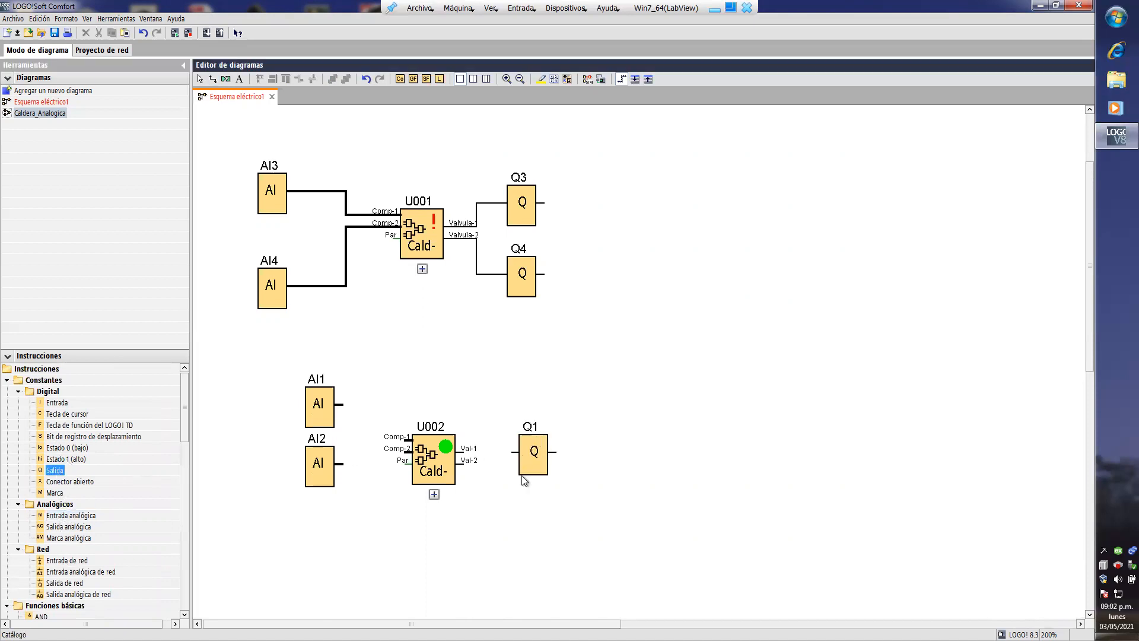
- Wire AI1 and AI2 to Comp-1 and Comp-2 of U002, and its Val-1 and Val-2 outputs to Q1 and Q2
left_click_drag(475, 471, 340, 463)
left_click_drag(407, 441, 343, 407)
left_click_drag(410, 439, 340, 405)
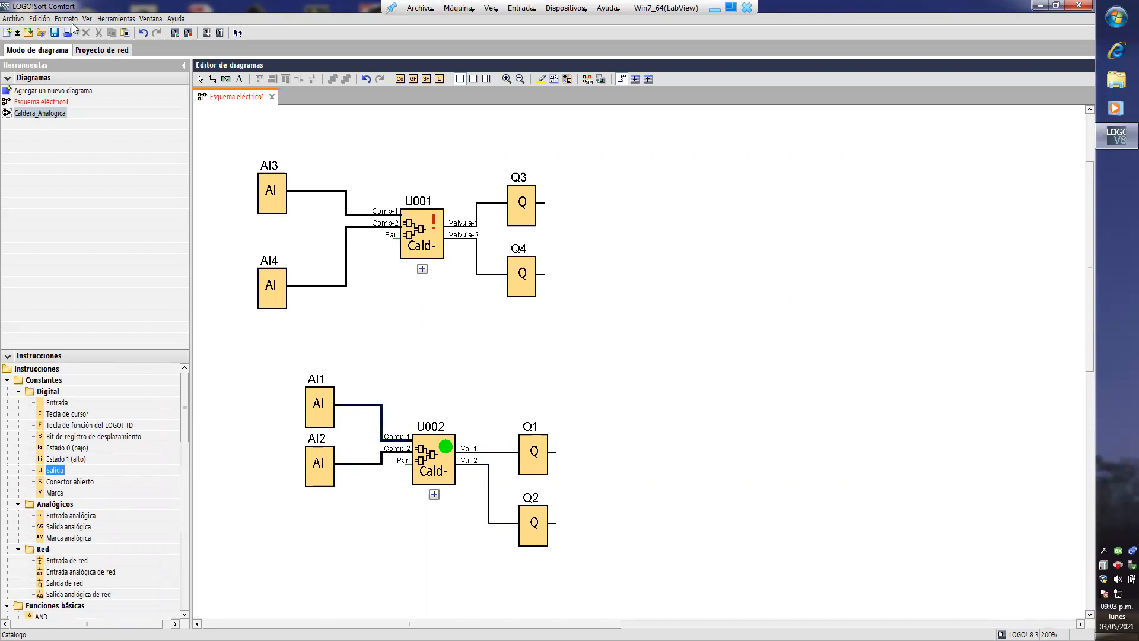
- Start the circuit simulation and set analog input AI1 to 561
left_click(104, 19)
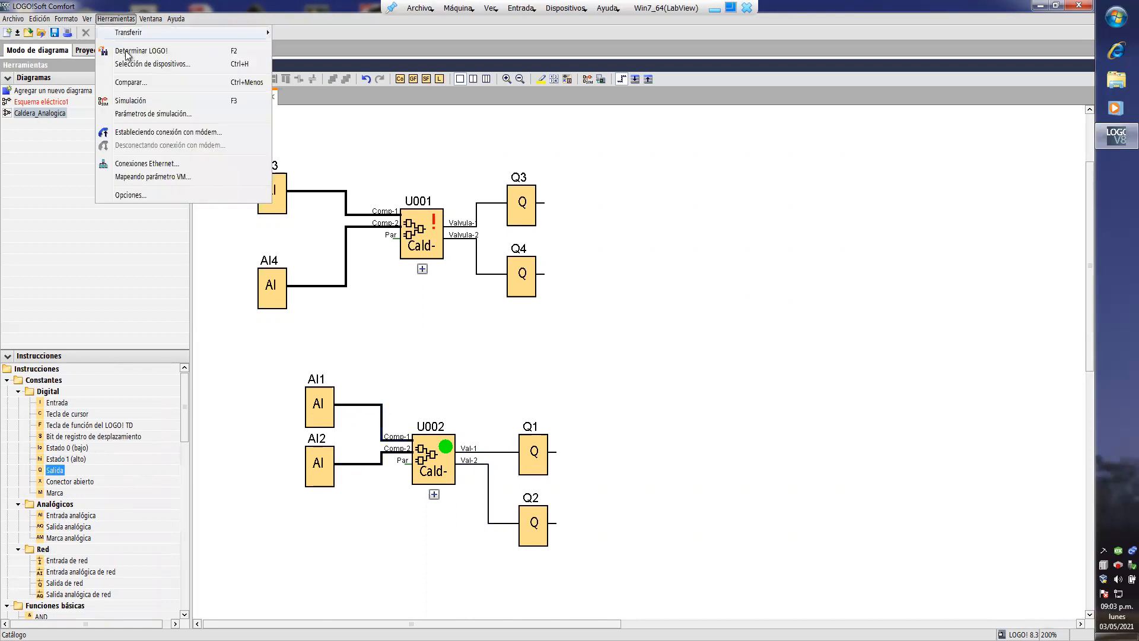
left_click(134, 101)
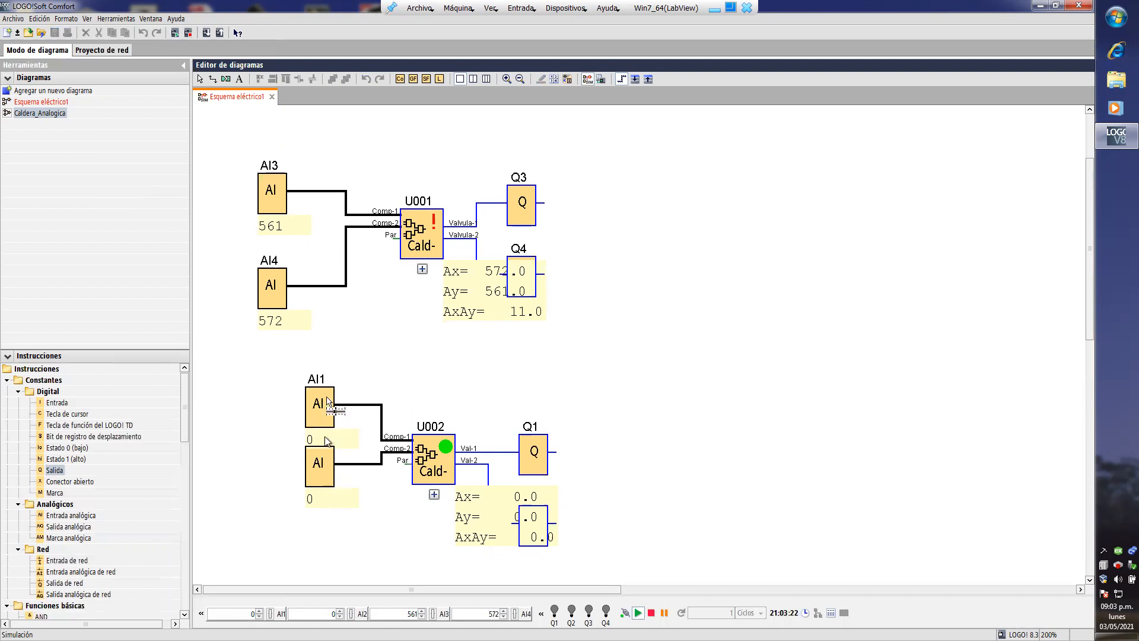
left_click(325, 472)
type("560")
key("Up")
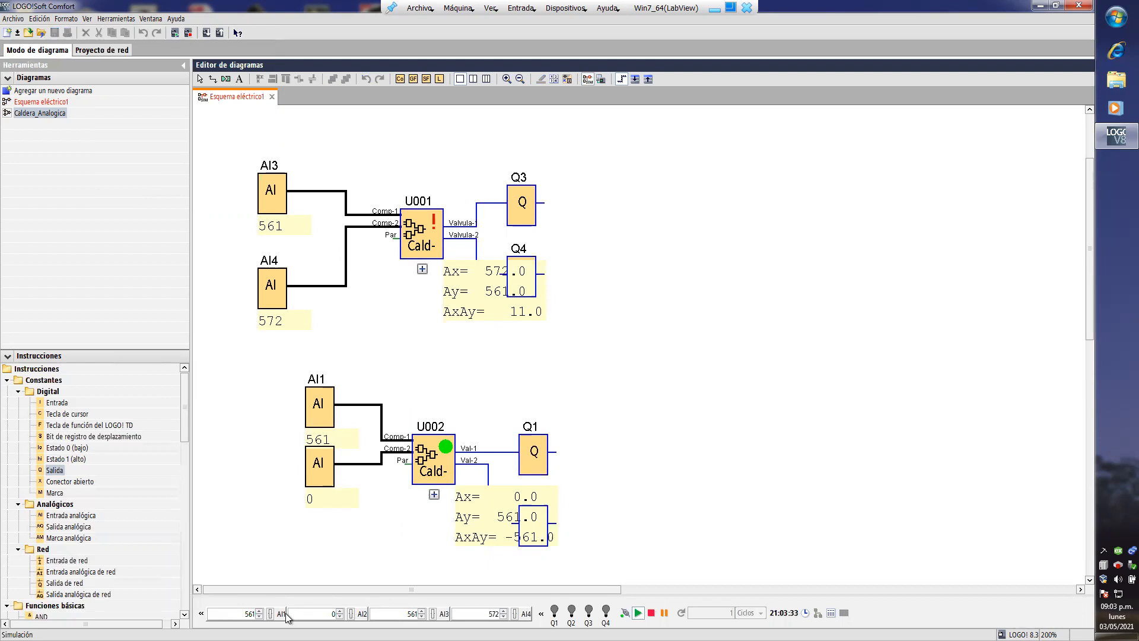
- Set analog input AI2 to 572 and lower it to 571 to test the outputs of U002
double_click(333, 613)
type("572")
left_click(339, 617)
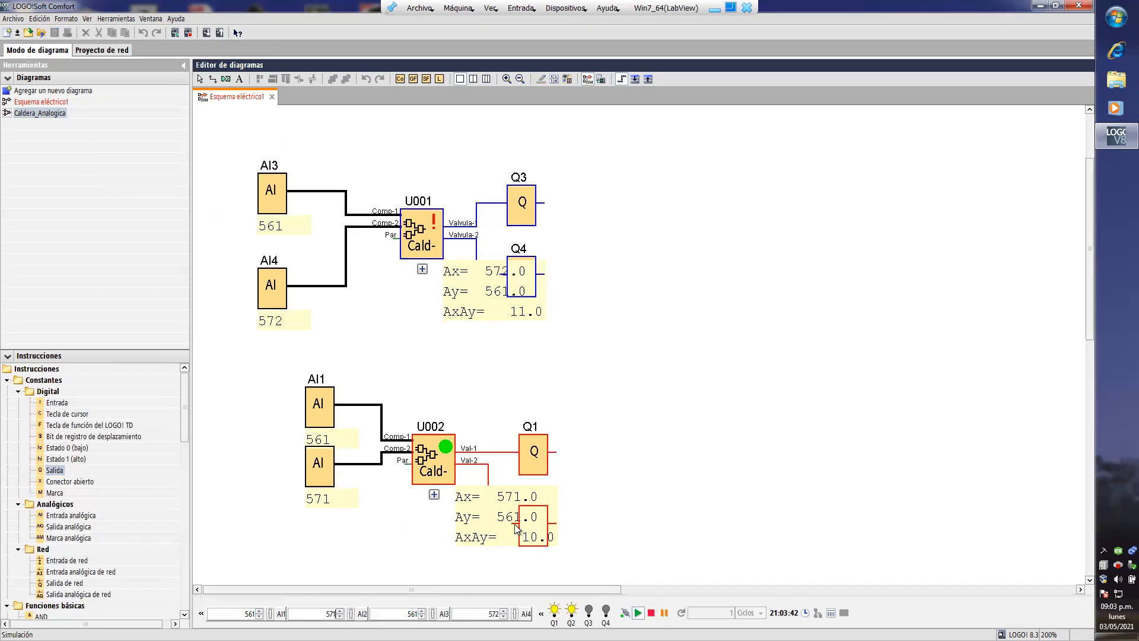
- Lower the simulated analog inputs further, AI4 to 568 and AI2 to 569, to compare both UDF circuits
left_click(504, 617)
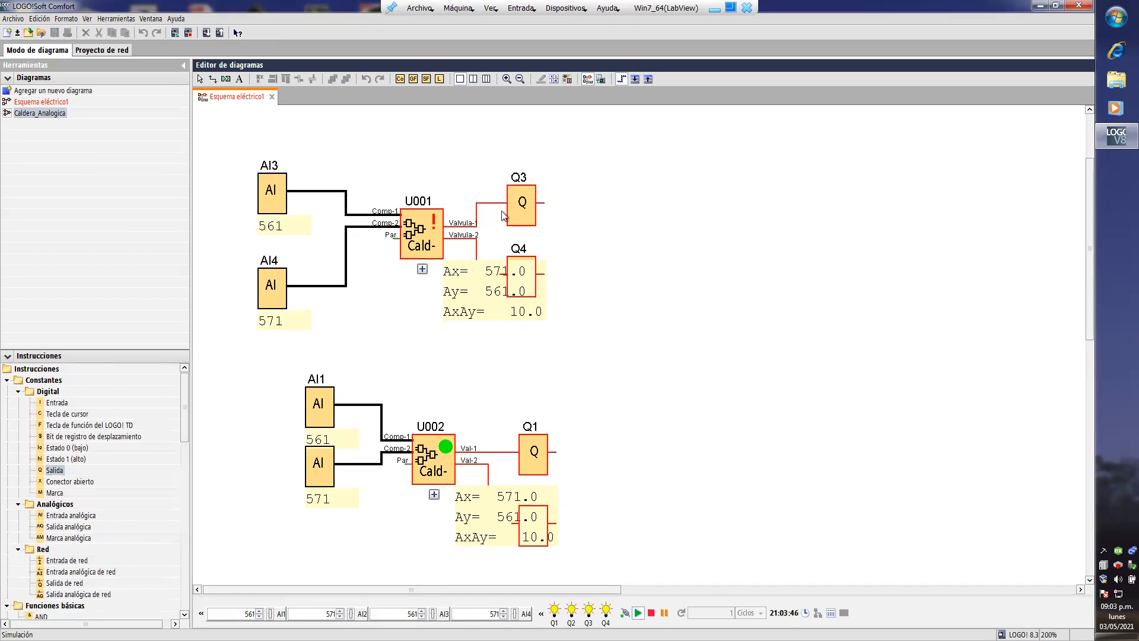
left_click(504, 617)
double_click(504, 616)
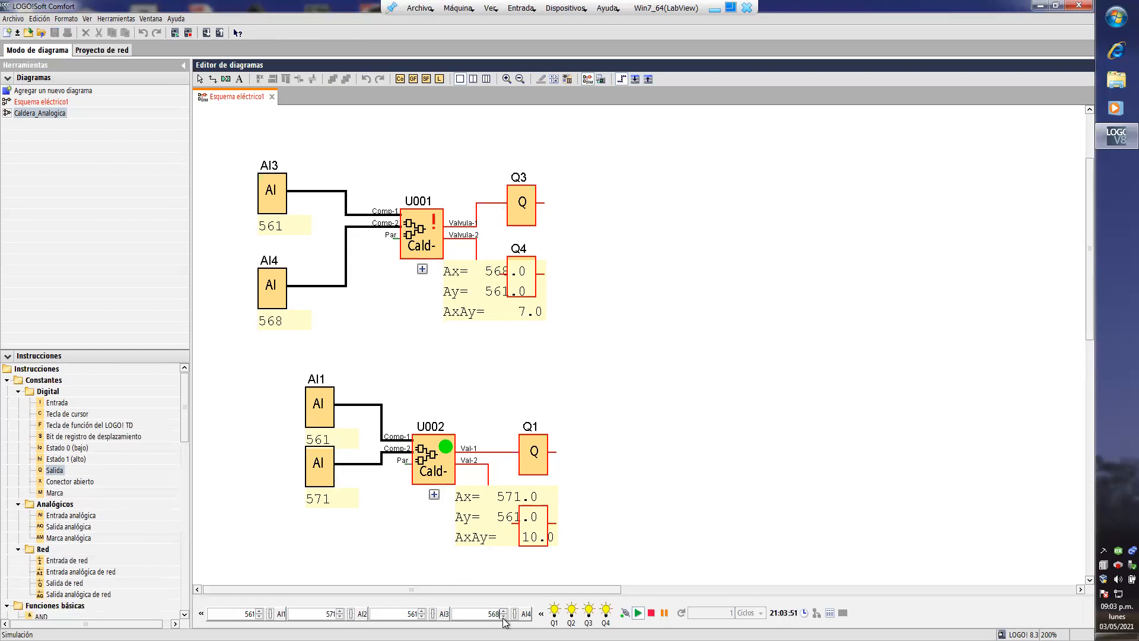
left_click(340, 617)
left_click(340, 617)
- Select the Cald-An UDF in the instruction catalogue and restart the circuit simulation
left_click_drag(186, 419, 189, 584)
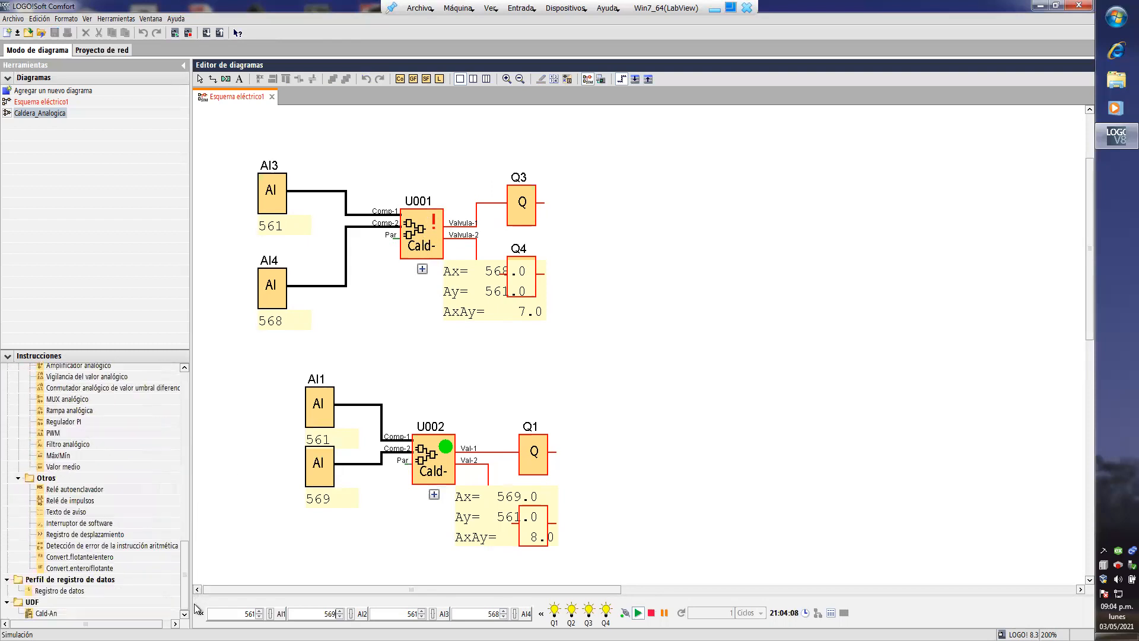
left_click(49, 614)
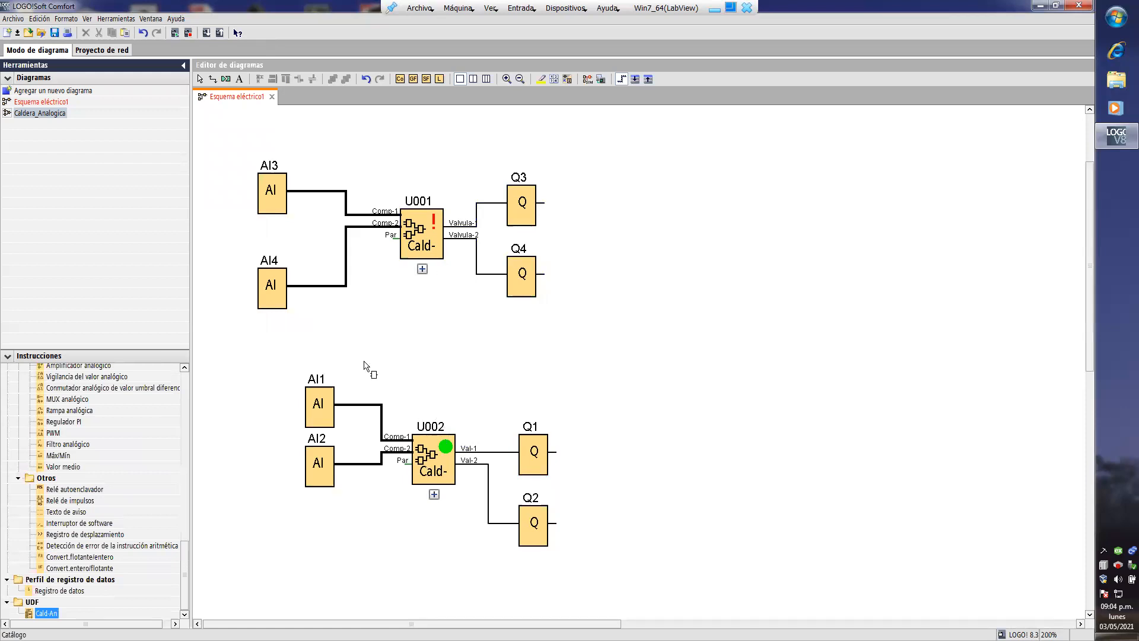
left_click(116, 18)
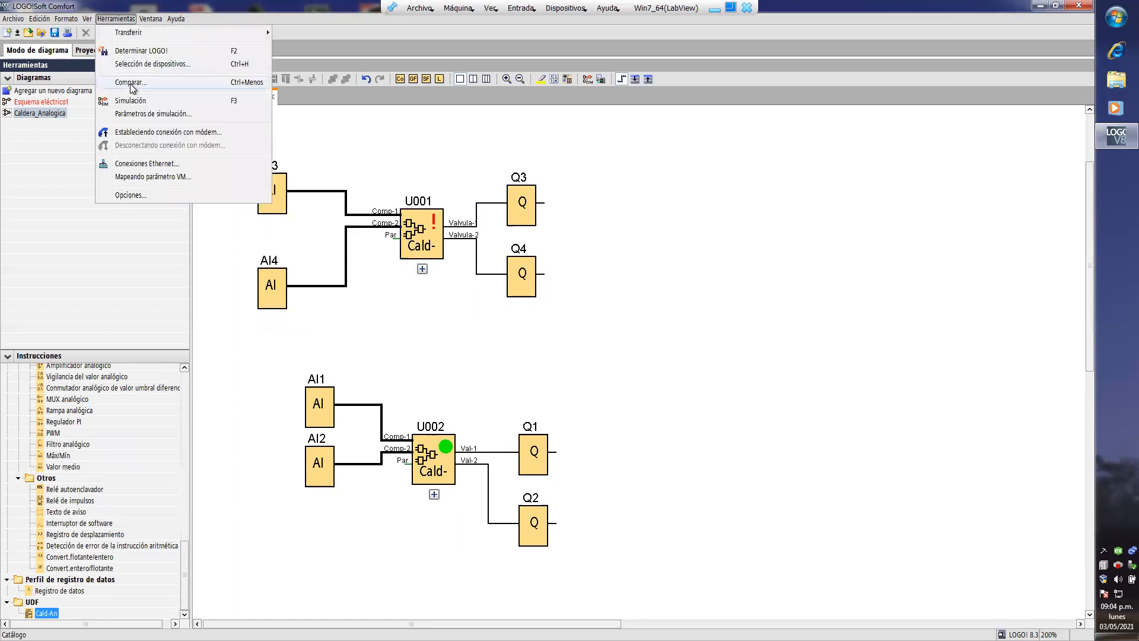
left_click(138, 102)
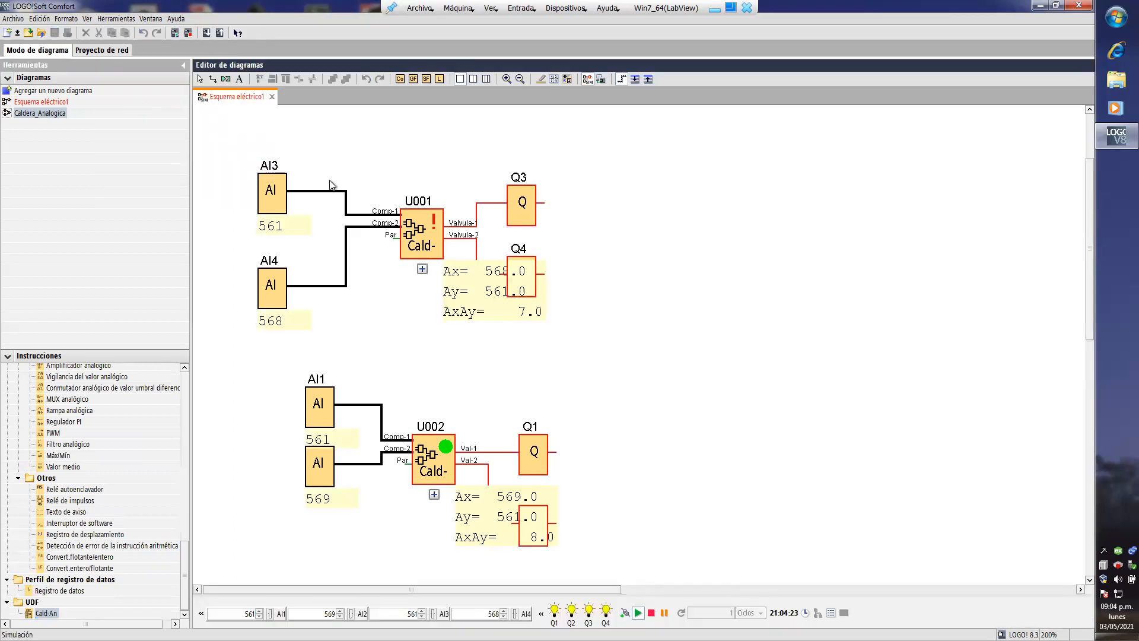